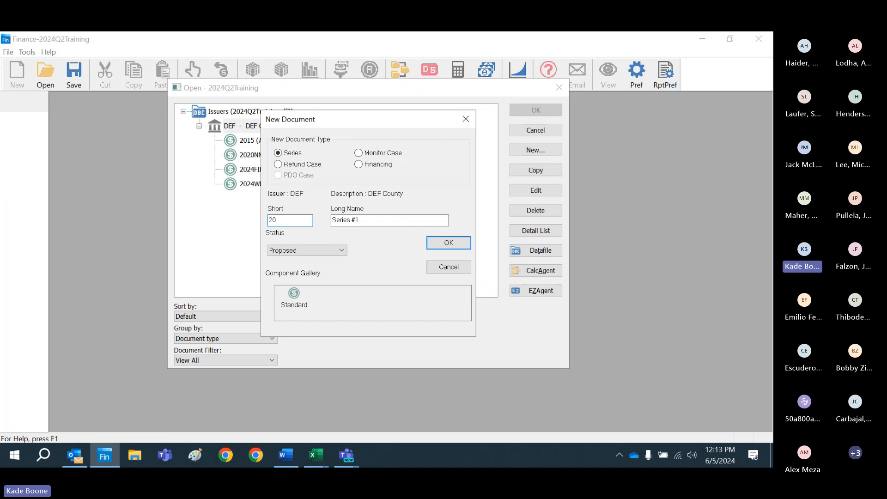
Step: Name the new series document 2020 with the long name 2020 Refunded Debt Series
type("20")
left_click(376, 219)
key("BackSpace")
key("BackSpace")
key("BackSpace")
key("BackSpace")
key("BackSpace")
key("BackSpace")
key("BackSpace")
key("BackSpace")
key("BackSpace")
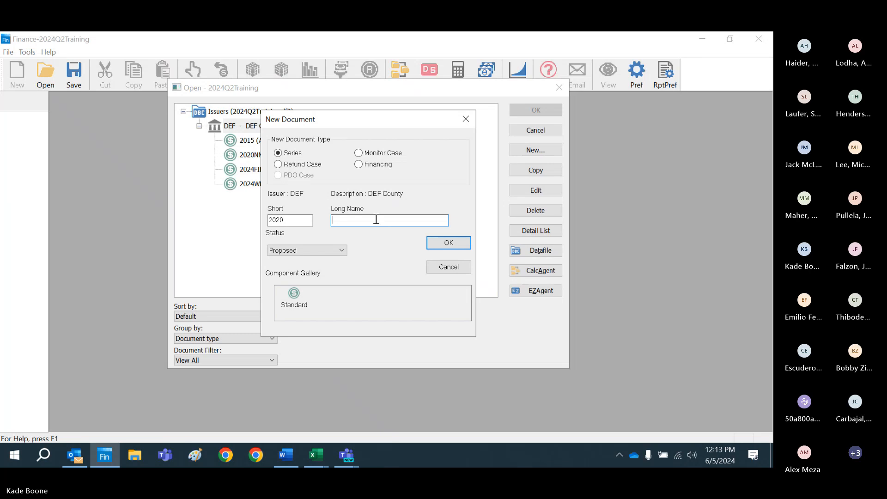
type("2220 rEFU")
key("BackSpace")
key("BackSpace")
key("BackSpace")
key("BackSpace")
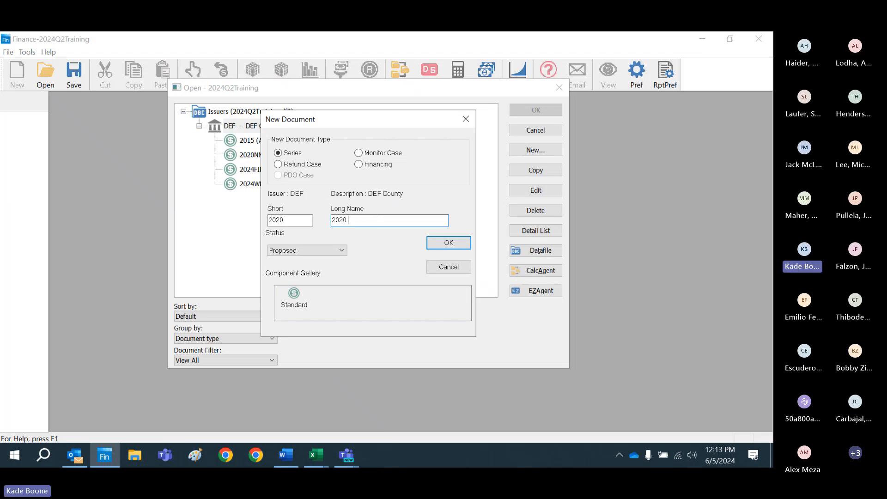
type("Refunded")
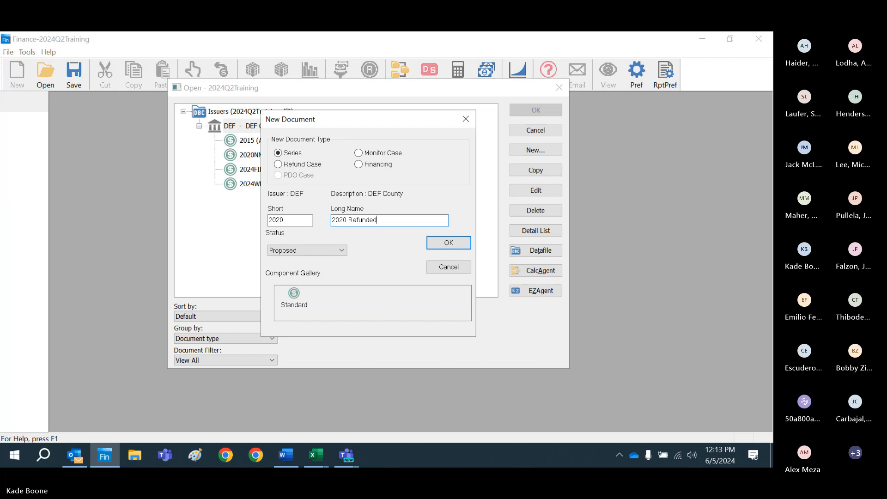
type(" Debt Series")
Step: Create the series with the status Actual and open its Debt/Size Assumptions
left_click(341, 251)
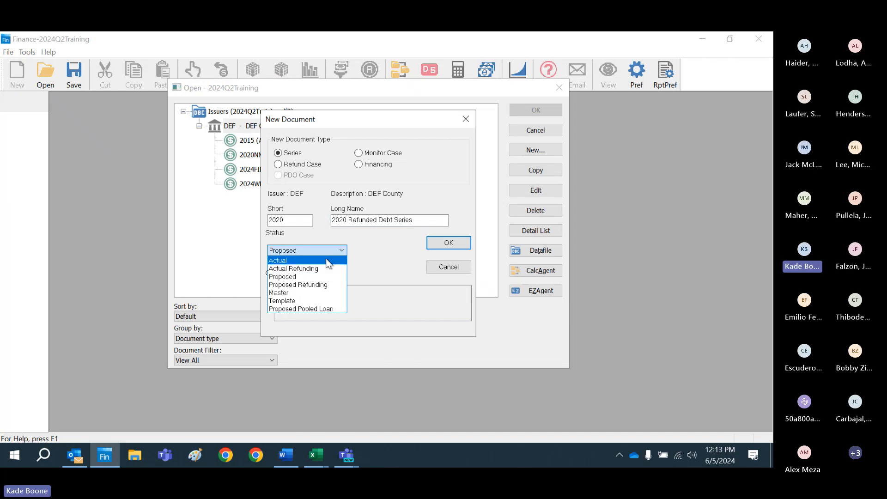
left_click(325, 257)
left_click(448, 244)
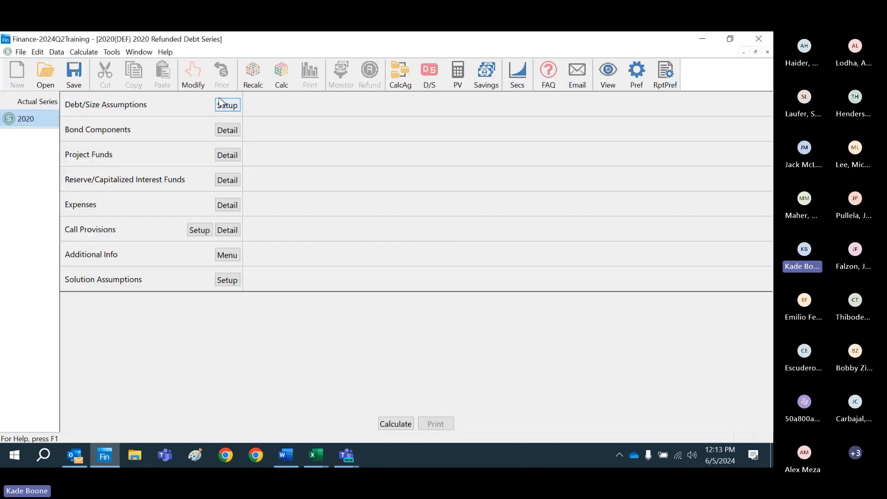
left_click(223, 102)
type("6")
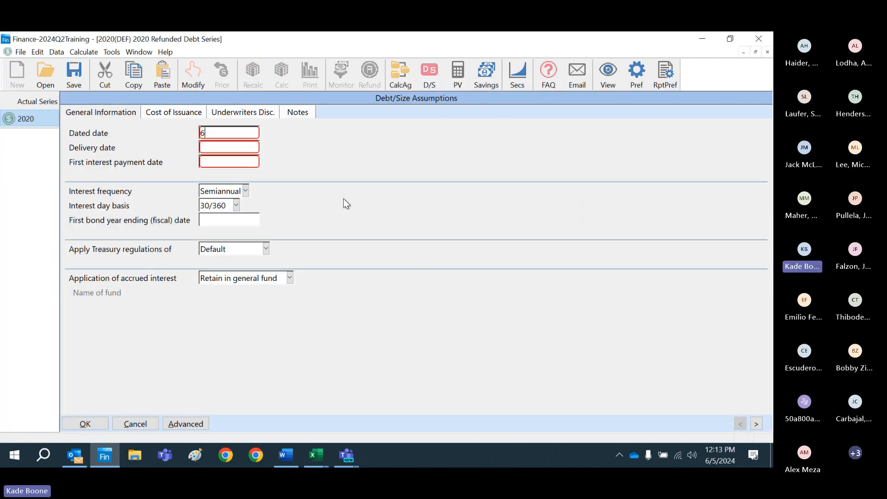
type("/15/")
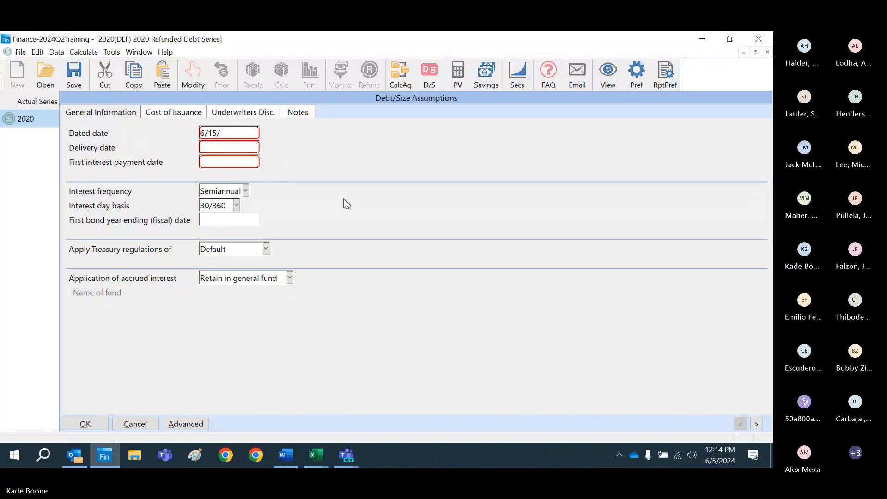
type("2020")
key("Tab")
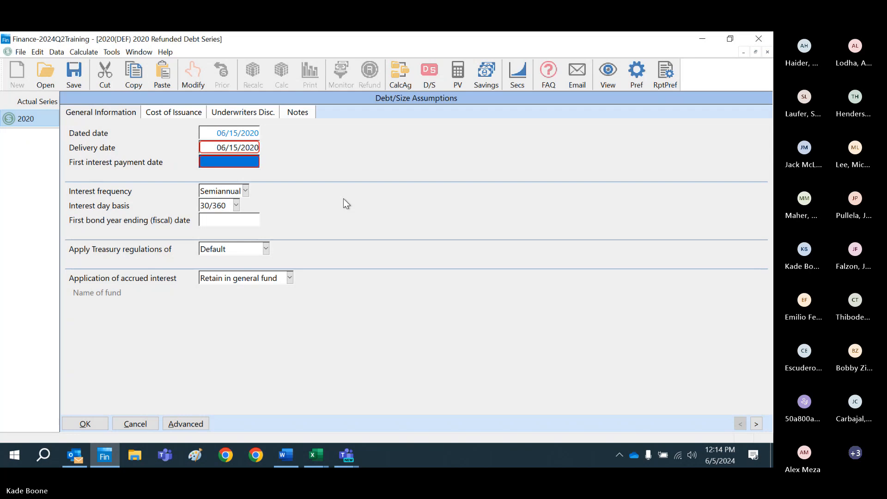
type("12")
key("Tab")
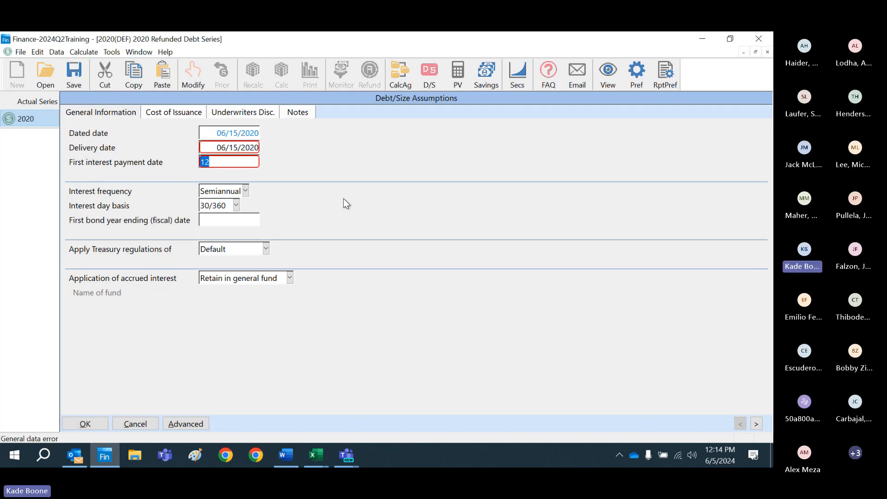
key("BackSpace")
key("shift+Tab")
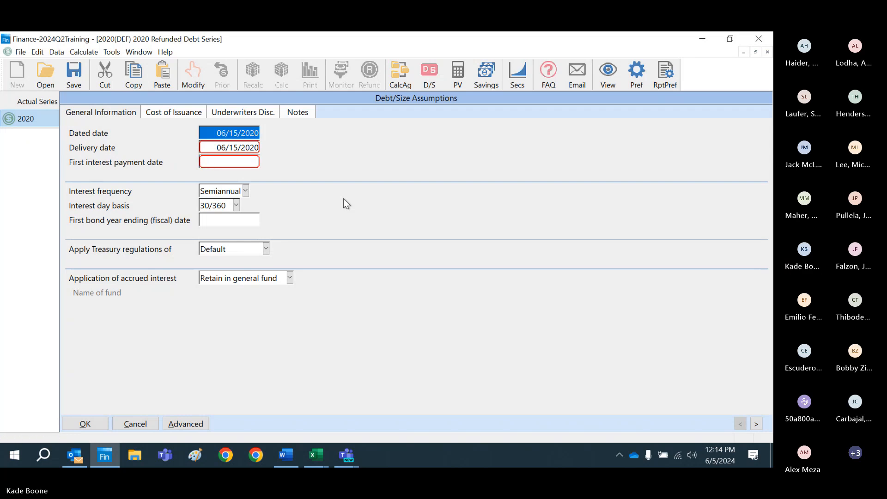
Step: Set the dated date to 6/1/2020 and the first interest payment date to 12/1/2020, and accept the assumptions
type("6/1/2020")
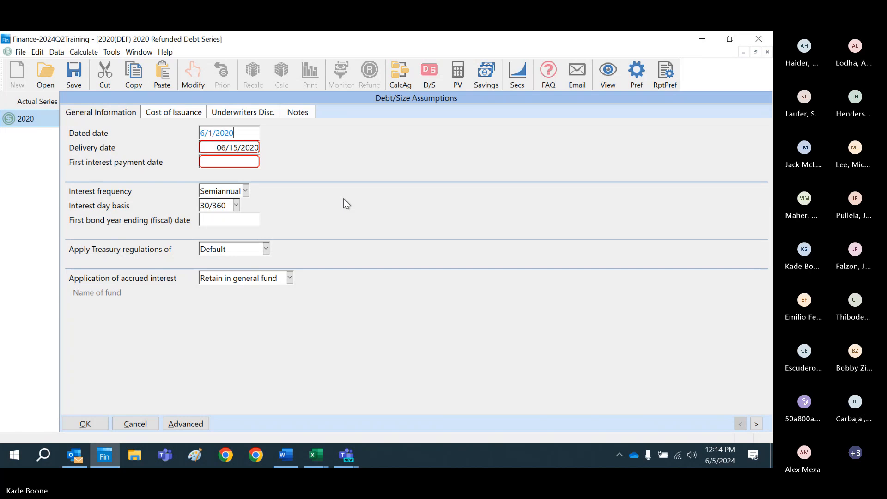
key("Tab")
key("Tab")
type("12/01/2")
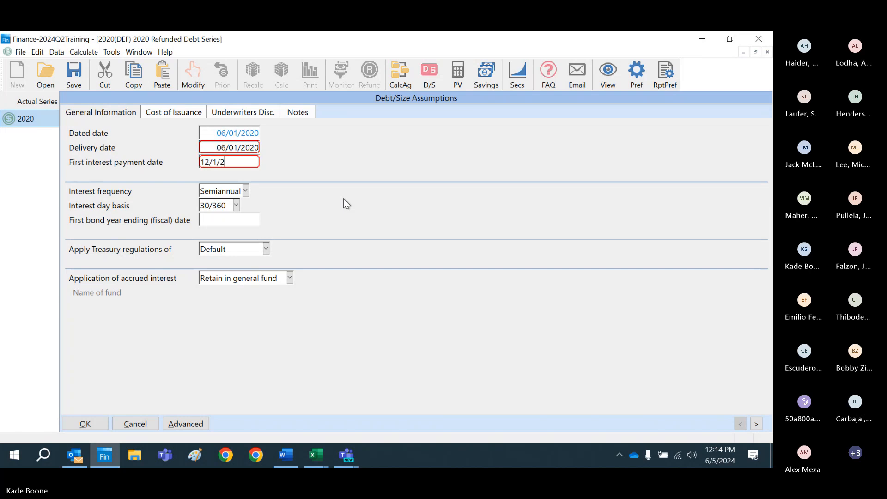
type("020")
key("Tab")
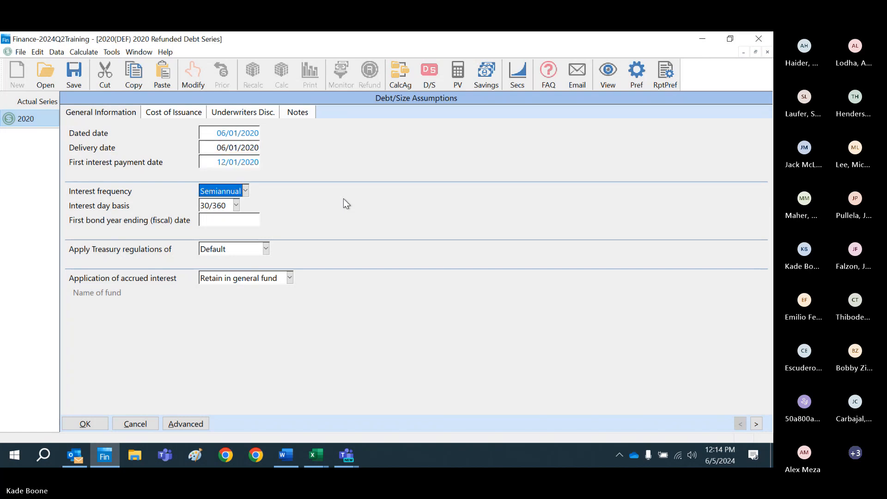
left_click(92, 425)
Step: Create a bond component with the short name SER50 and the long name Serial Bonds through 2050
left_click(227, 130)
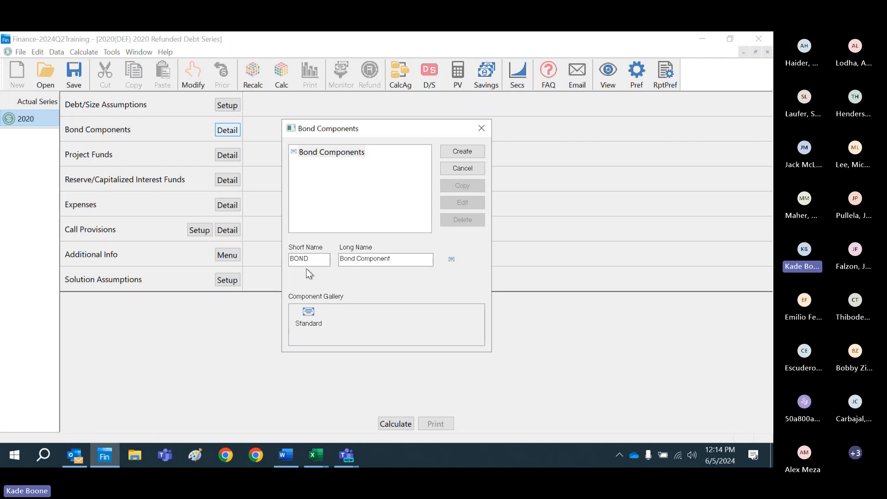
left_click(313, 258)
key("BackSpace")
key("BackSpace")
key("BackSpace")
key("BackSpace")
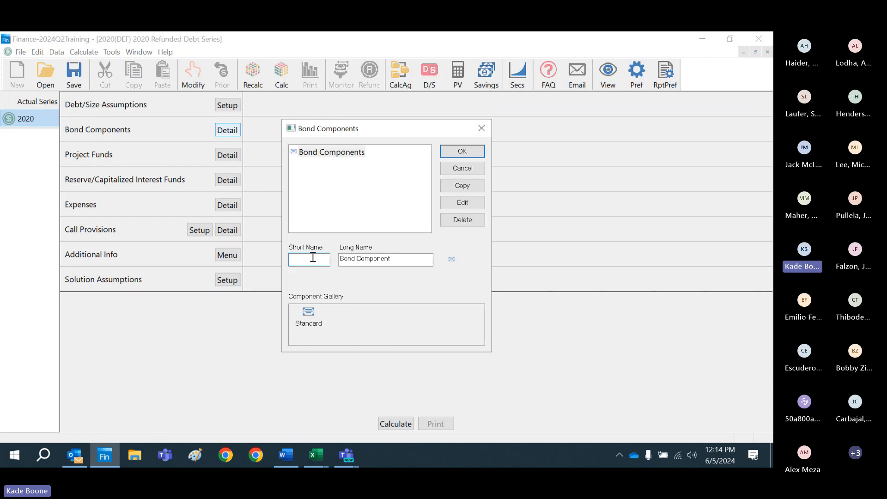
type("SER50")
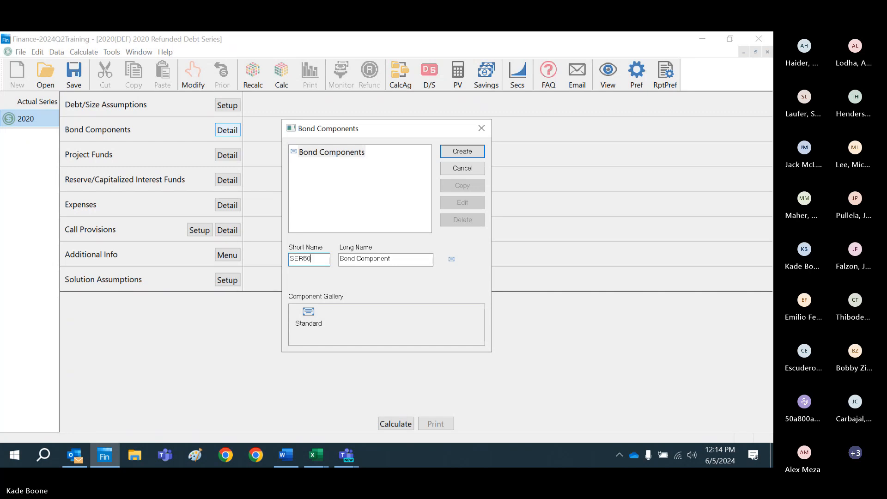
key("Tab")
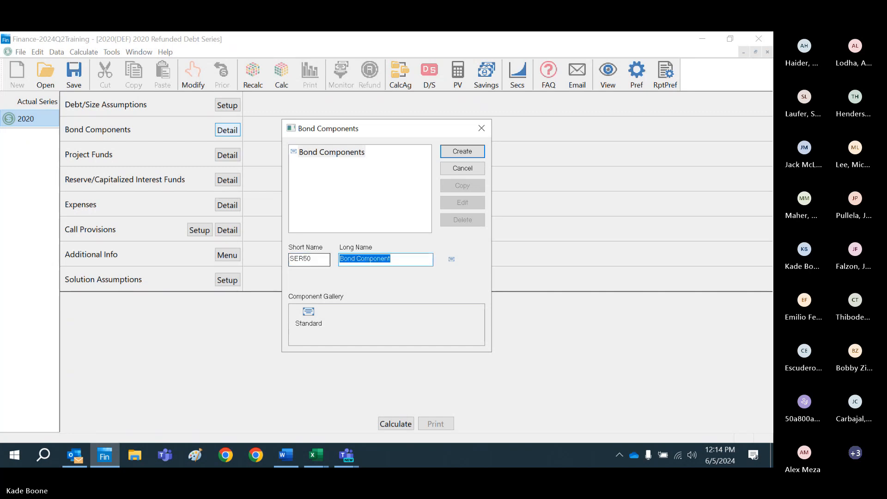
type("Serial Bon")
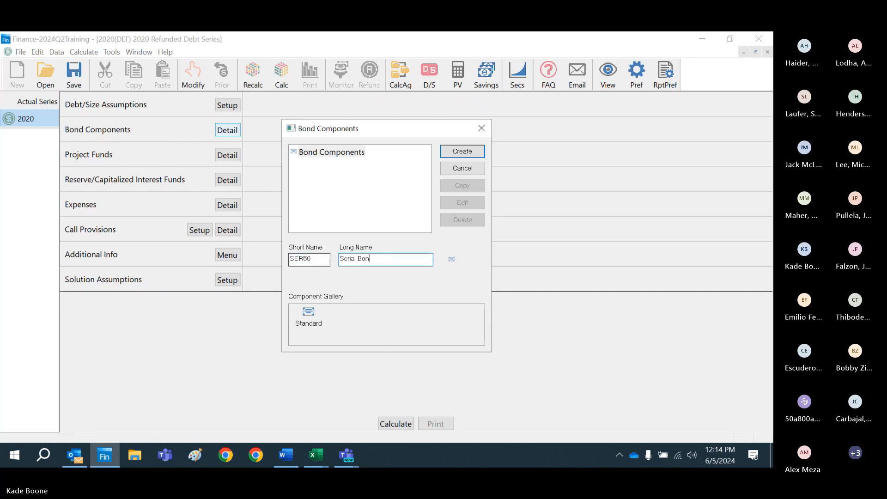
type("ds through 2050")
key("Return")
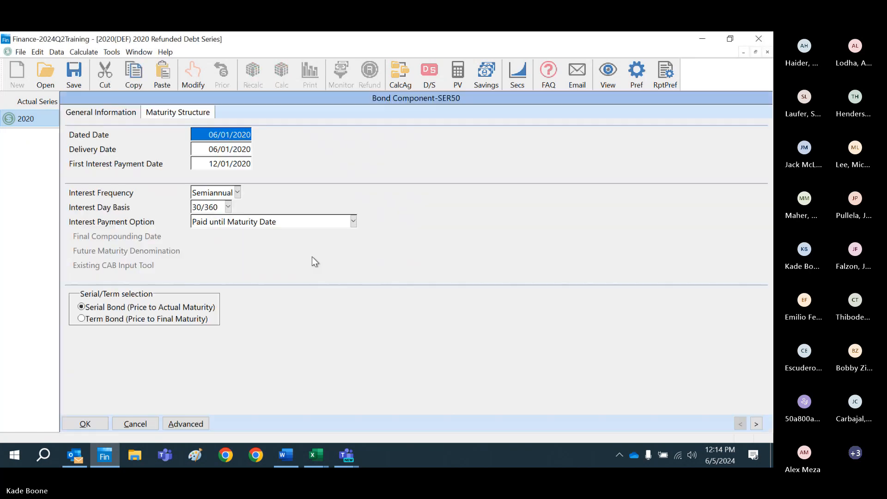
Step: Fill the maturity structure with annual maturity dates from 6/1/2026 to 6/1/2050
left_click(197, 114)
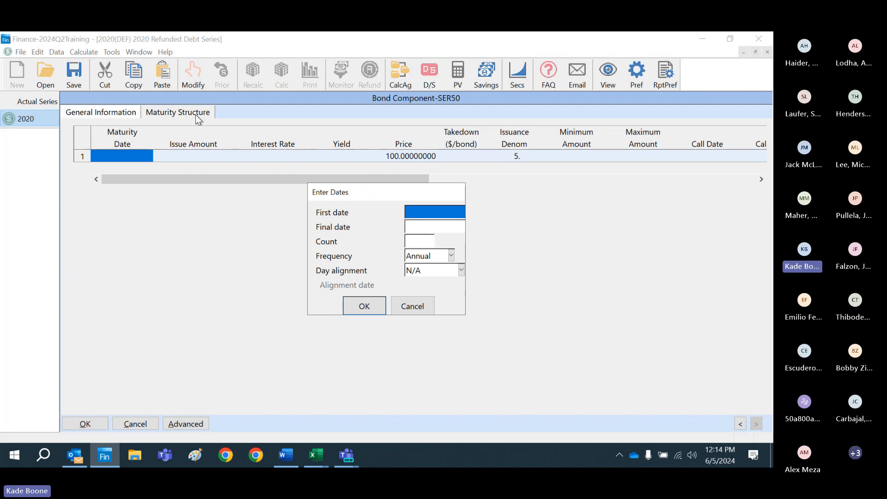
type("6/01/202")
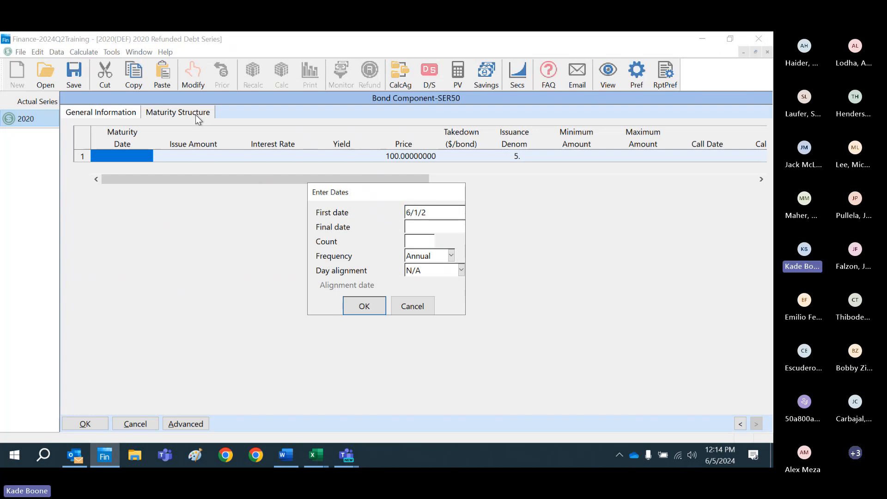
type("6")
key("Tab")
type("6")
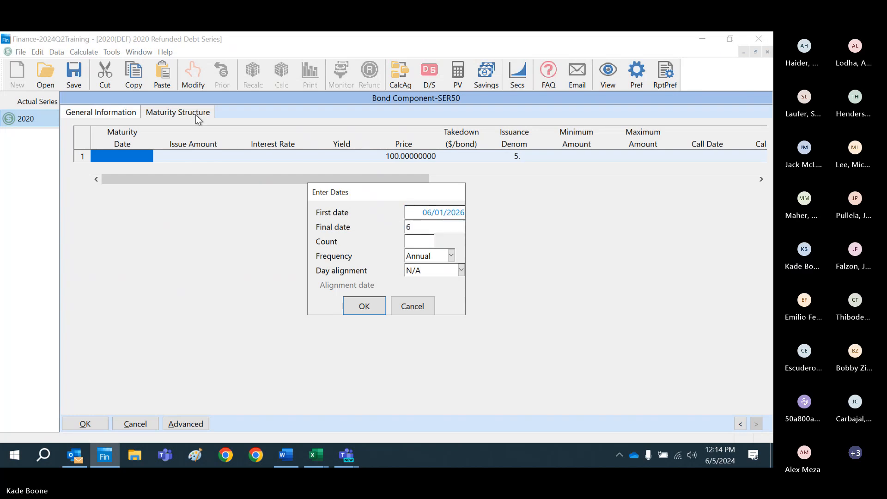
type("/1/2050")
key("Return")
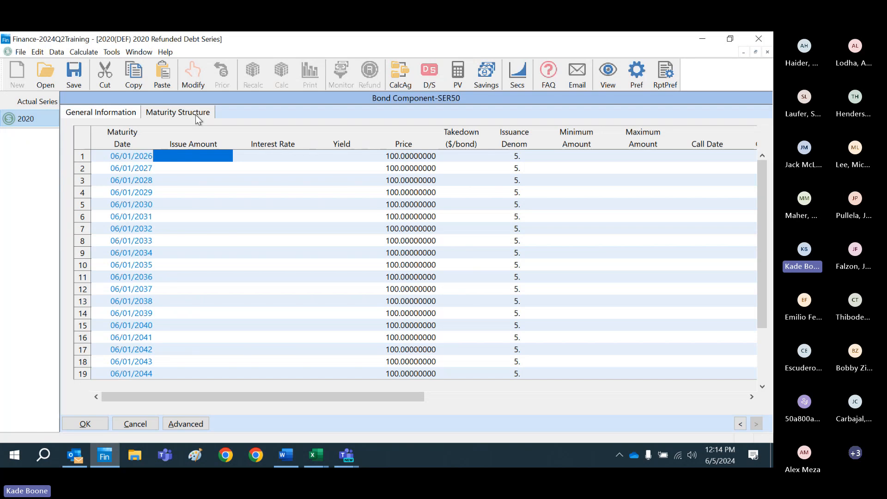
Step: Enter an issue amount of 2500 for the first maturity and copy it down to all the other maturities
type("2500")
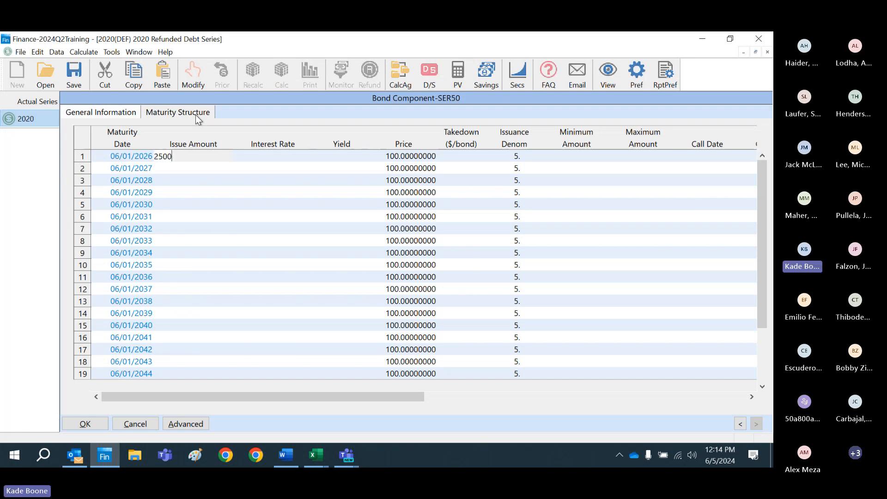
key("Return")
left_click(186, 159)
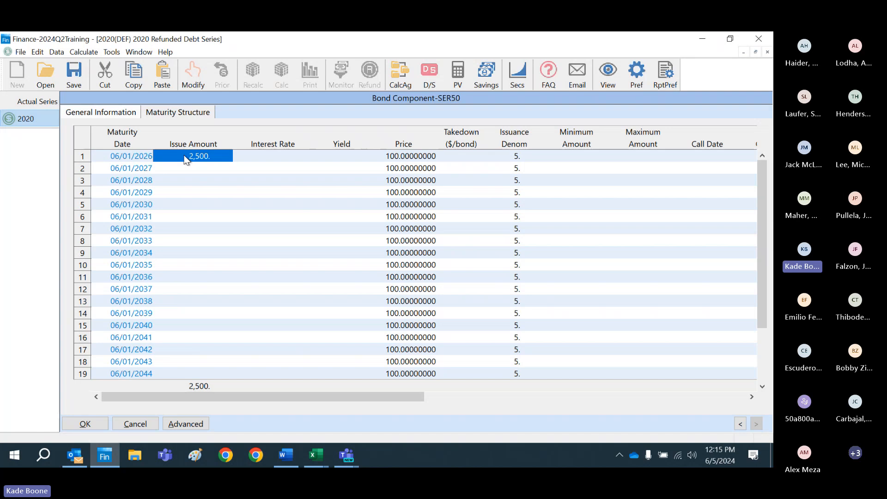
right_click(186, 159)
left_click(217, 174)
left_click(358, 289)
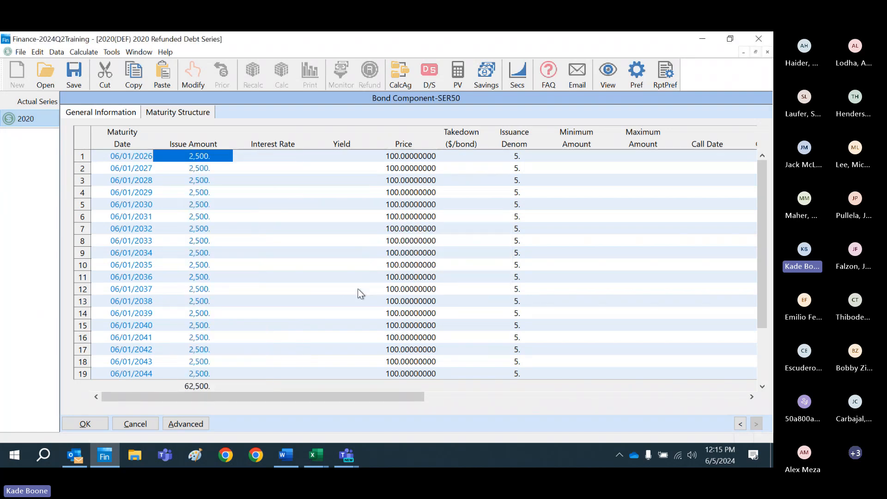
Step: Set the interest rate of the 06/01/2026 maturity to 3.5%
key("Right")
key("Right")
key("Left")
key("Left")
key("Right")
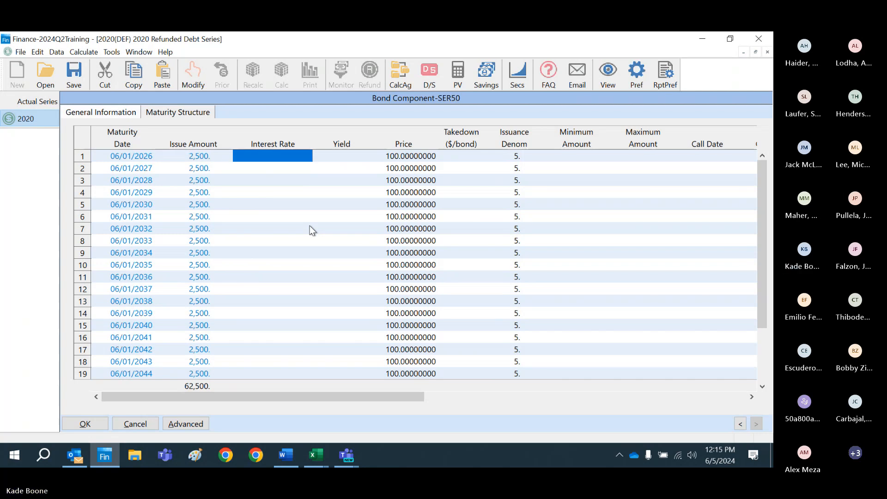
type("3.5")
key("Return")
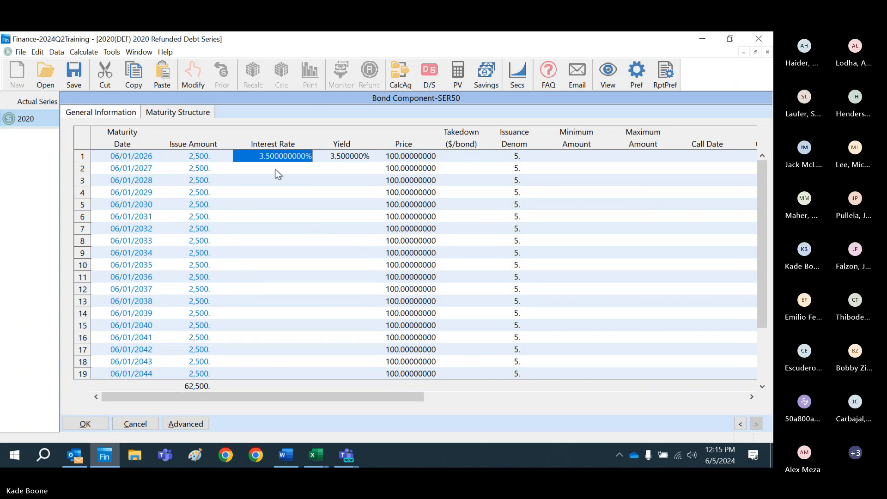
Step: Copy the interest rate down the maturities with the operation +.025, and accept the bond component
right_click(275, 161)
left_click(296, 177)
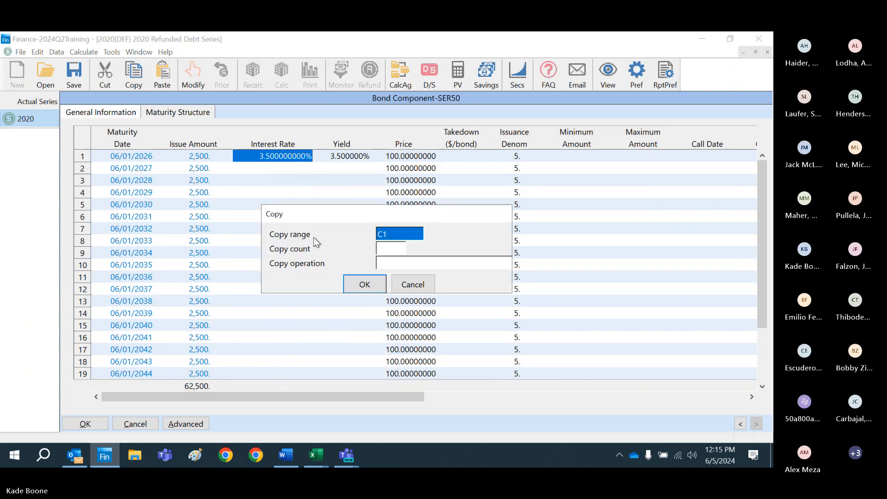
left_click(406, 267)
type("+.025")
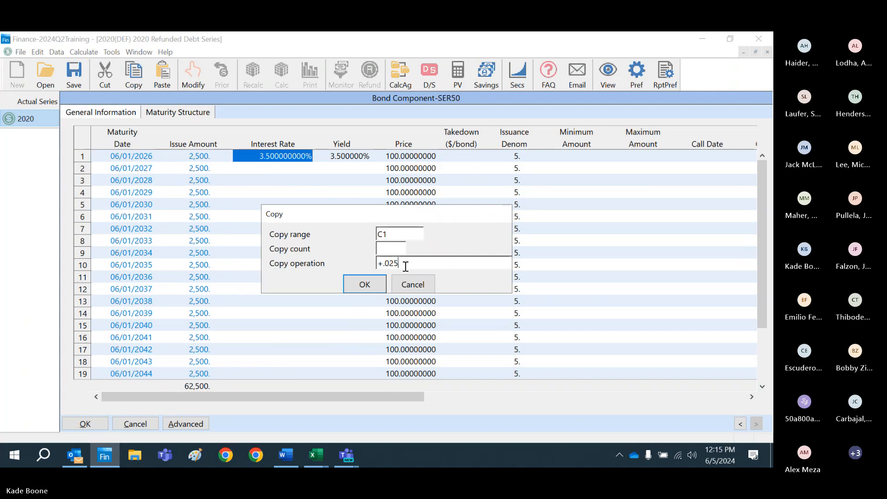
key("Return")
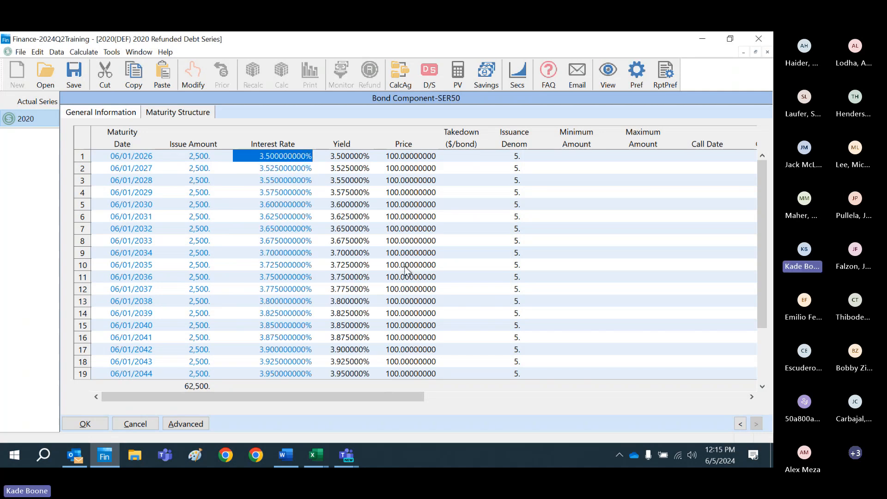
left_click(86, 424)
Step: Create a call table named CALL with a begin date of 06/01/2030 and accept it
left_click(227, 231)
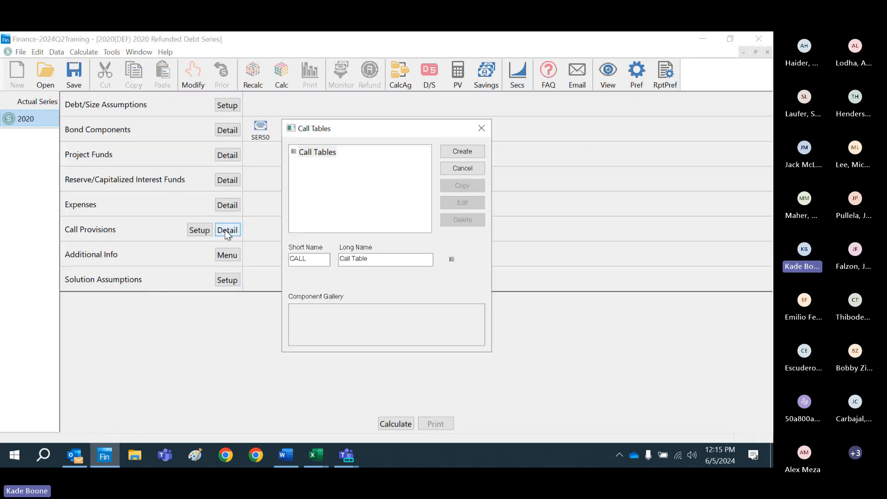
left_click(463, 151)
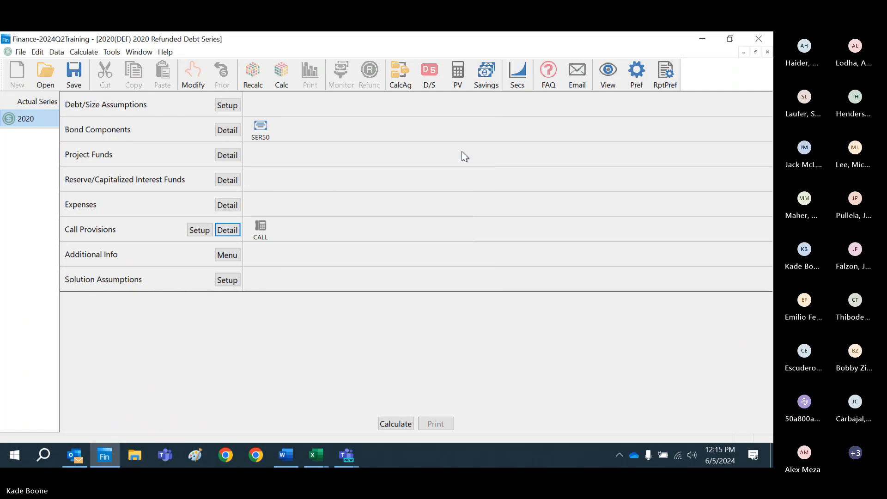
left_click(123, 223)
key("Up")
key("Up")
key("Up")
key("Up")
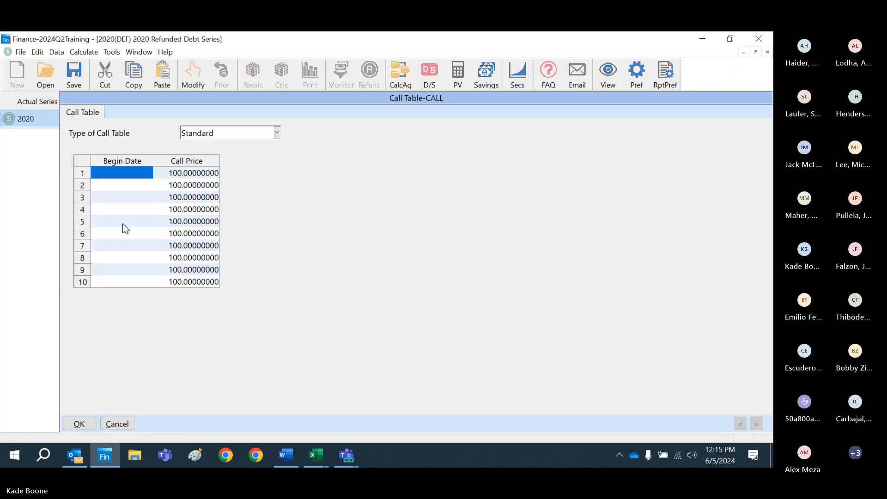
type("6/01/")
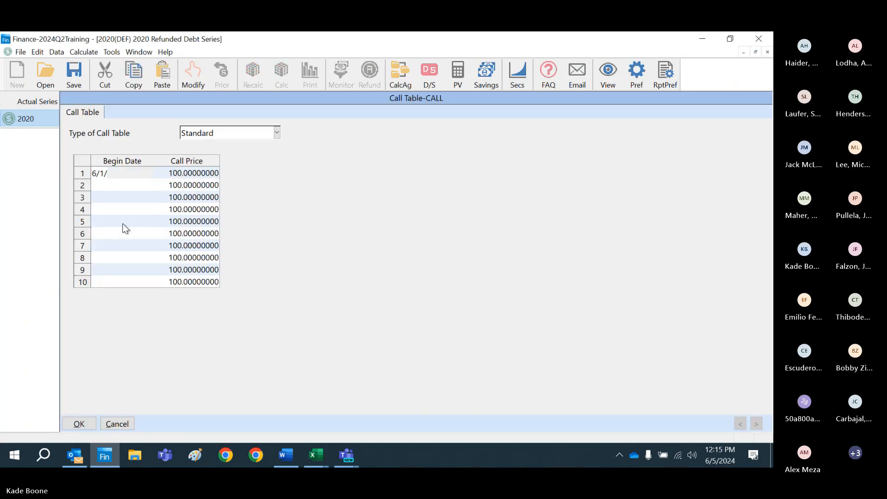
type("2030")
key("Return")
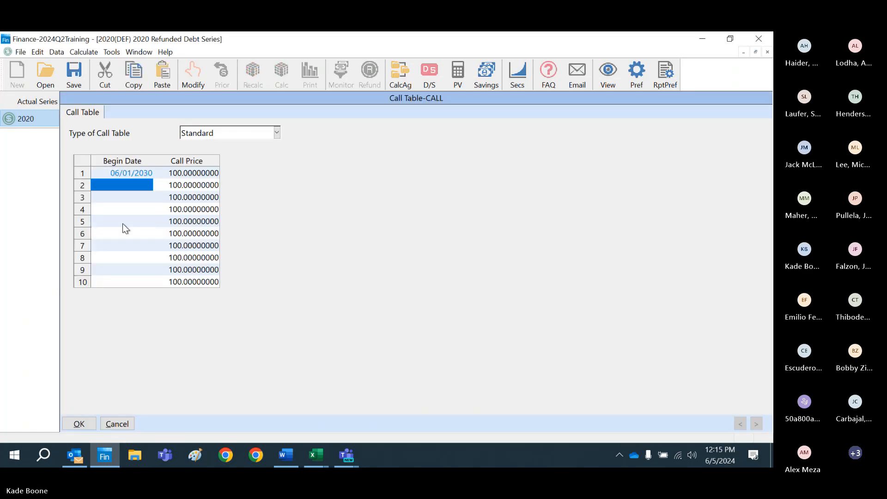
left_click(88, 425)
Step: Assign the CALL table to Serial Bonds through 2050 in the call provisions and save the series
left_click(196, 231)
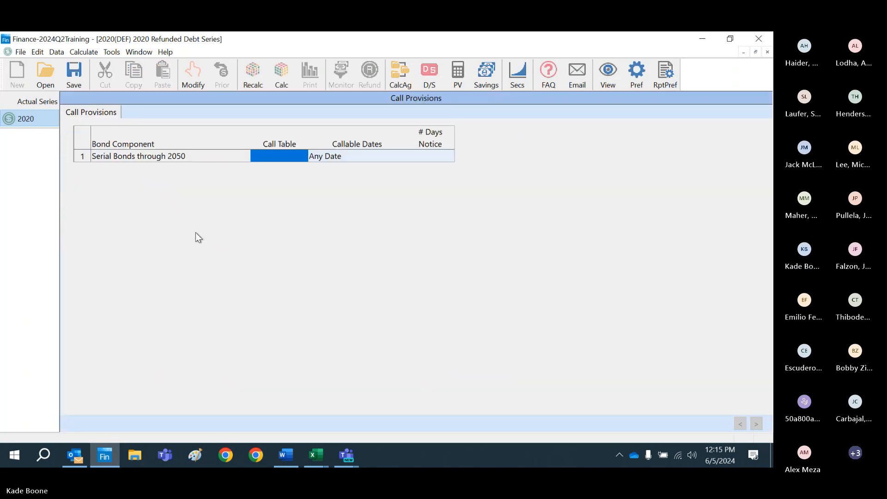
left_click(303, 158)
left_click(304, 156)
left_click(301, 171)
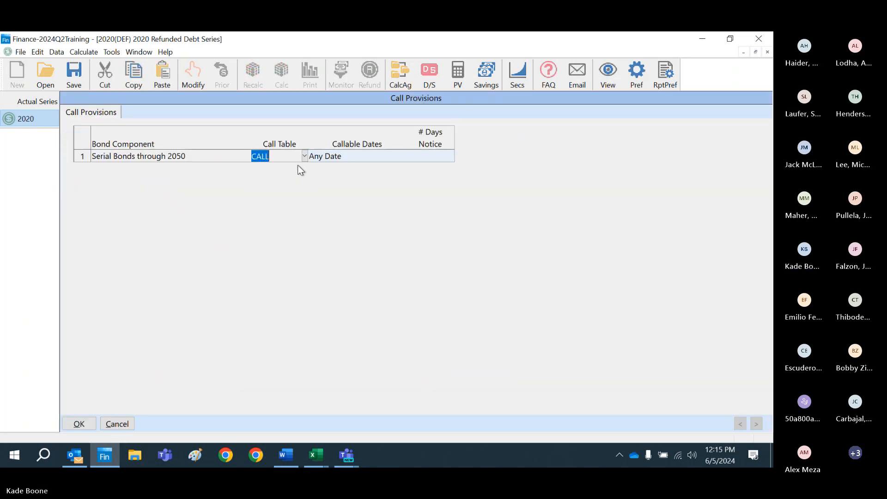
left_click(79, 424)
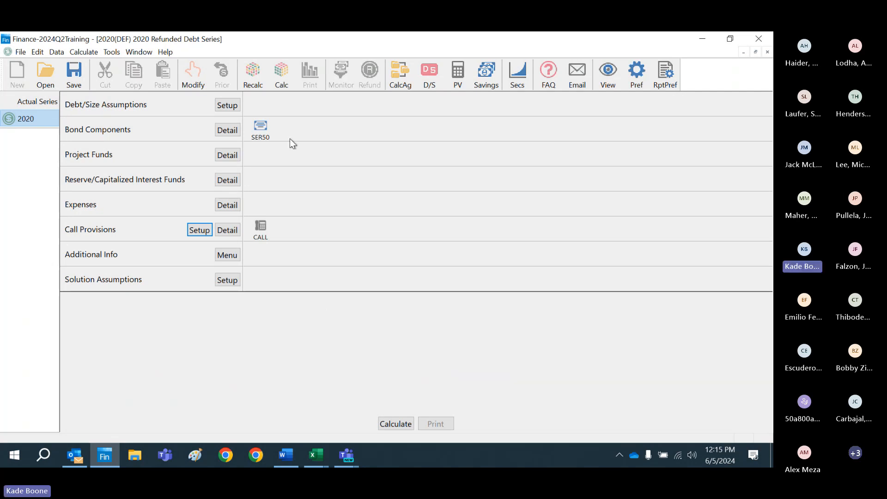
left_click(73, 76)
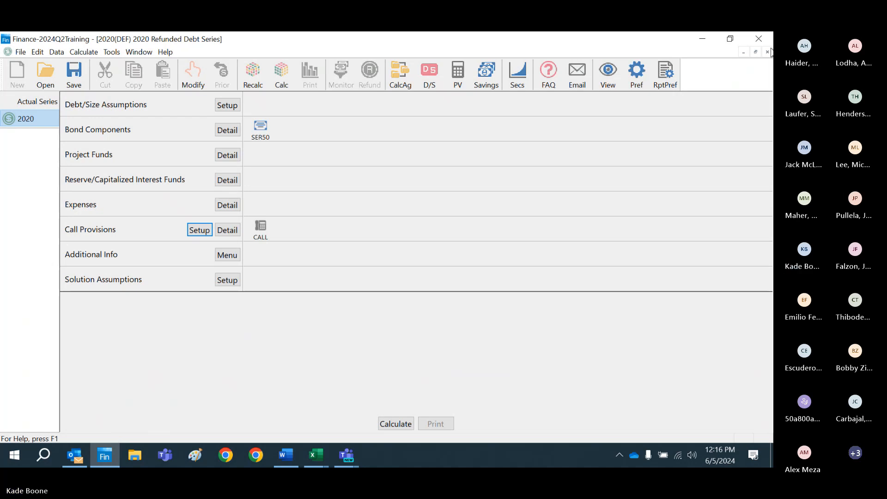
Step: Review the call table assigned to the serial bonds and the list of existing call tables
left_click(261, 230)
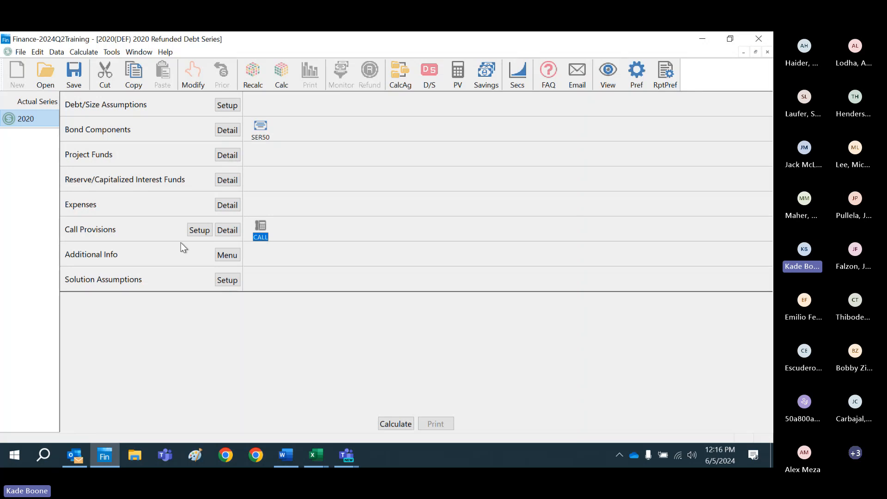
left_click(199, 231)
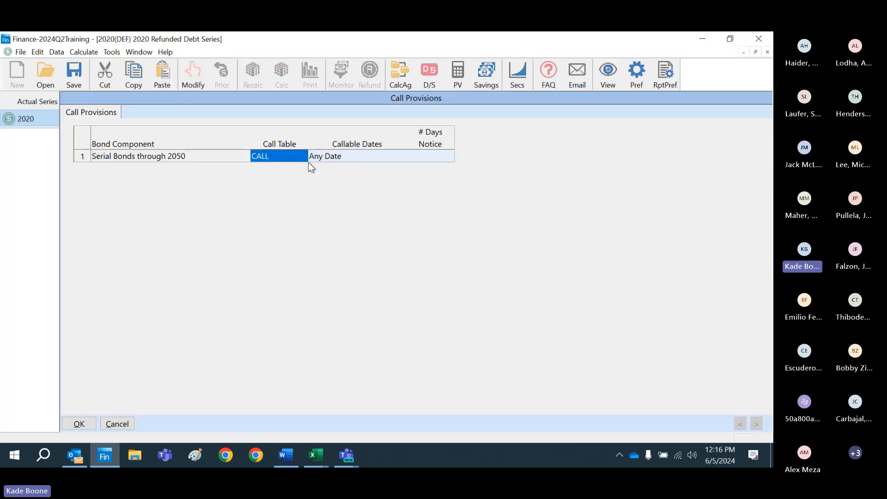
left_click(79, 423)
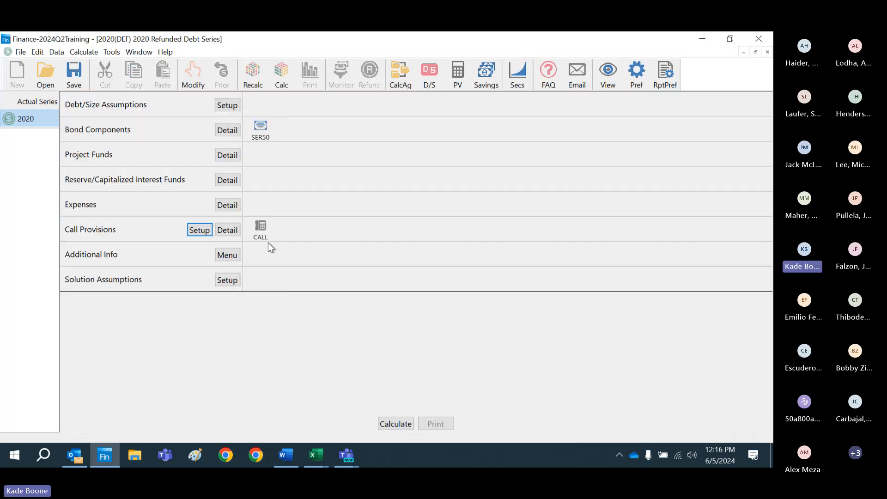
left_click(227, 230)
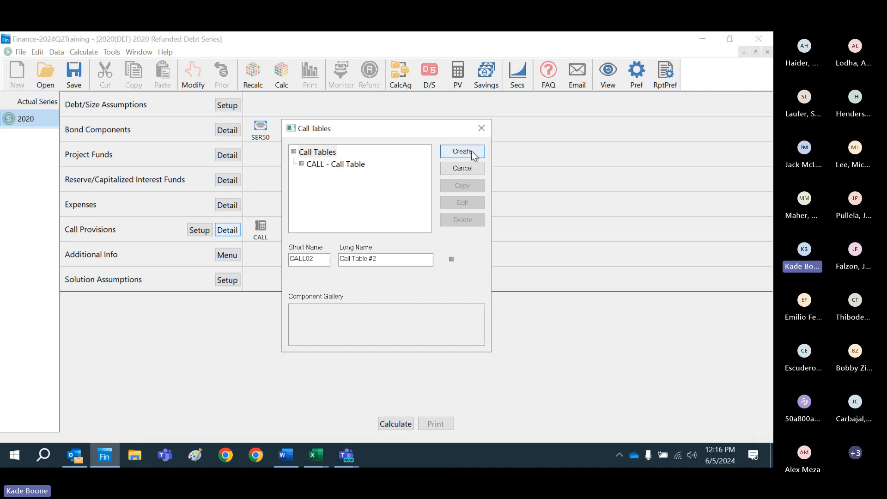
left_click(481, 128)
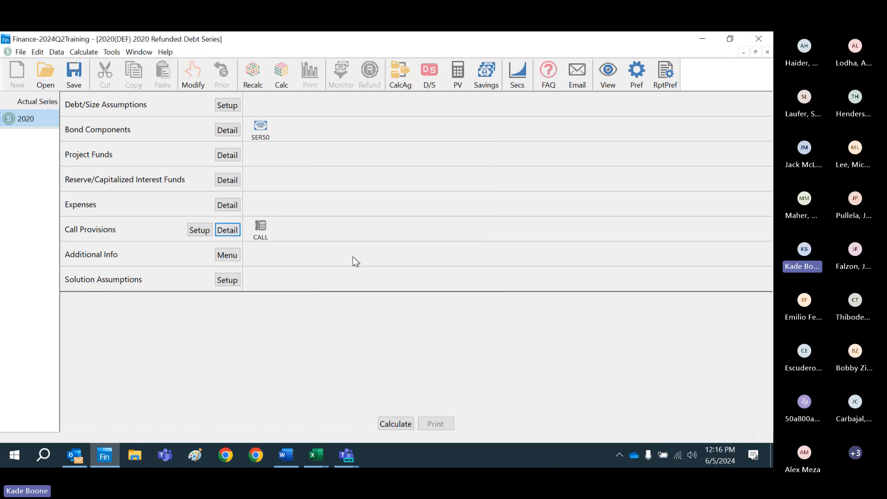
left_click(195, 231)
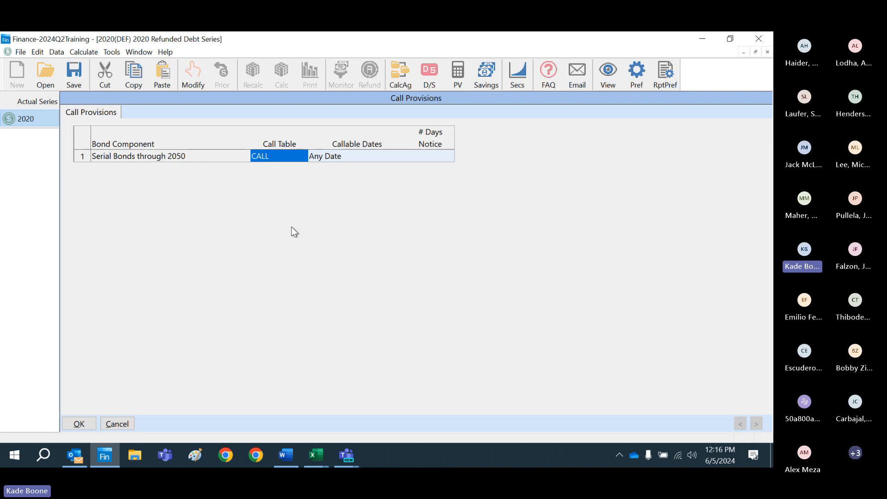
left_click(78, 423)
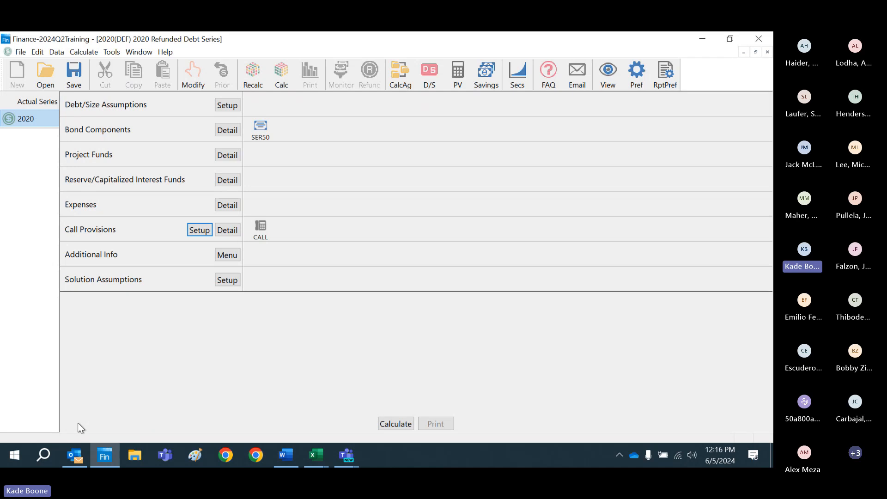
Step: Save the 2020 series and start a new document under the issuer DEF County
left_click(74, 84)
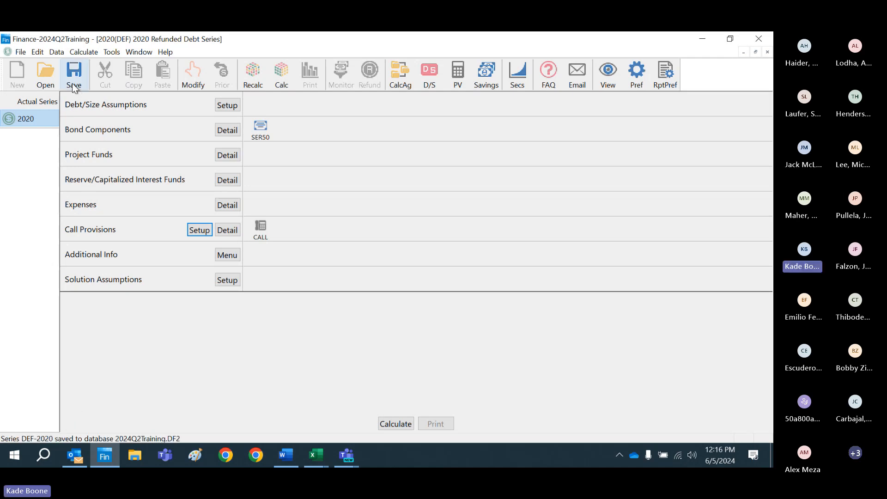
left_click(49, 82)
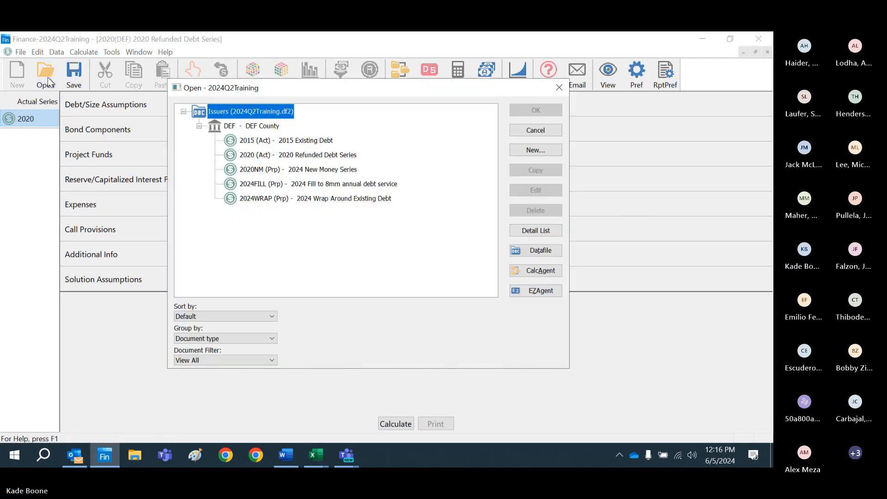
left_click(274, 141)
key("Down")
left_click(274, 142)
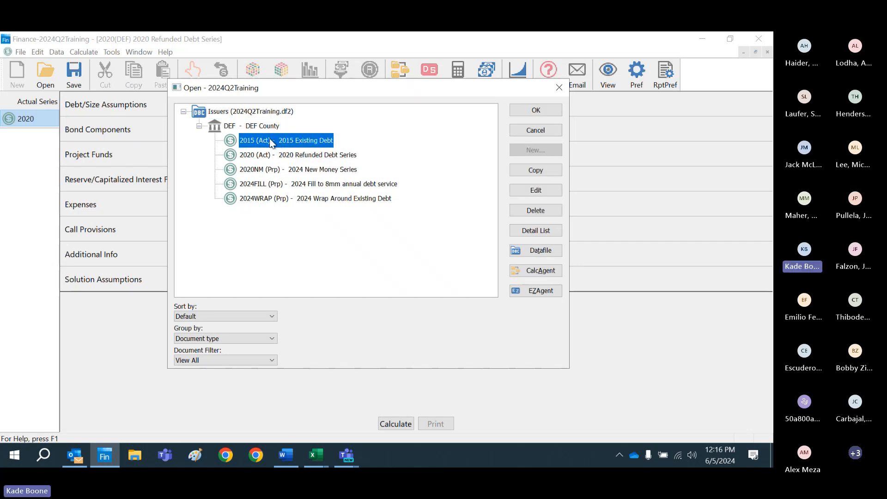
left_click(265, 128)
left_click(543, 151)
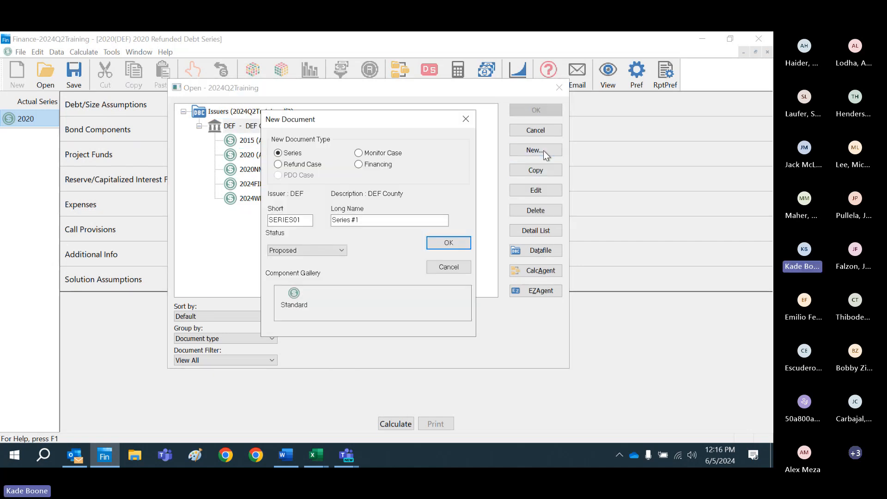
left_click(309, 224)
key("BackSpace")
key("BackSpace")
key("BackSpace")
key("BackSpace")
key("BackSpace")
key("BackSpace")
key("BackSpace")
key("BackSpace")
type("2024REF")
Step: Create a refund case with short name 2024REF and long name 2024 Refund Analysis, and close the 2020 series
left_click(277, 165)
left_click(306, 221)
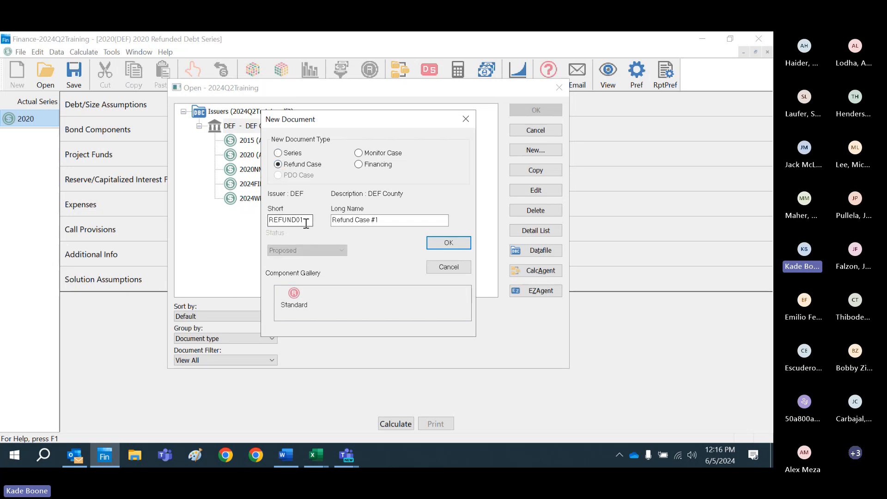
key("BackSpace")
key("BackSpace")
key("BackSpace")
key("BackSpace")
key("BackSpace")
key("BackSpace")
key("BackSpace")
key("BackSpace")
type("2")
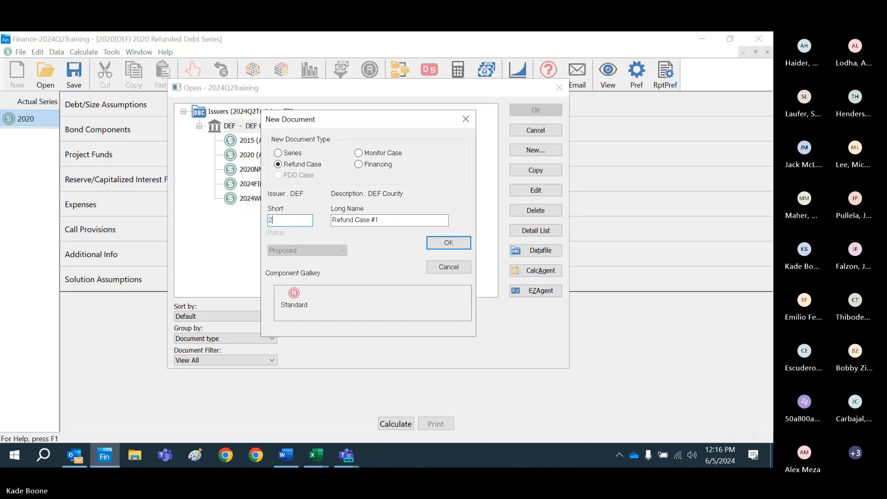
type("024REF")
key("Tab")
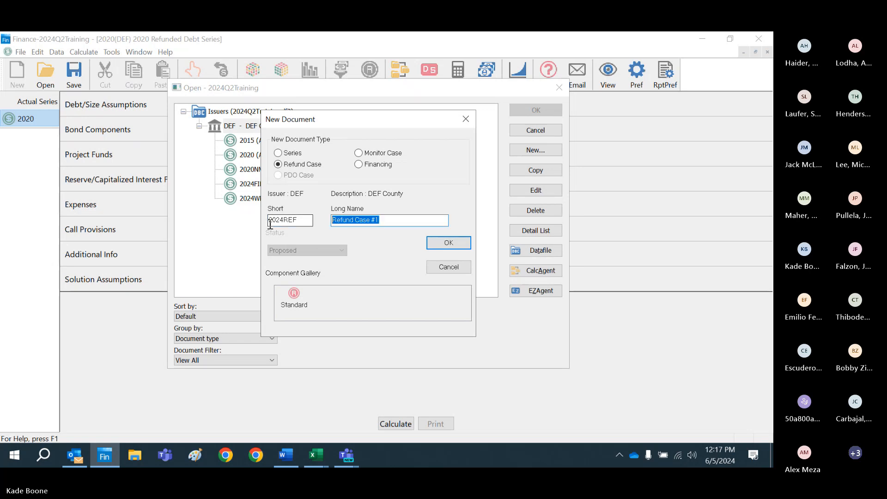
type("2024 Refun")
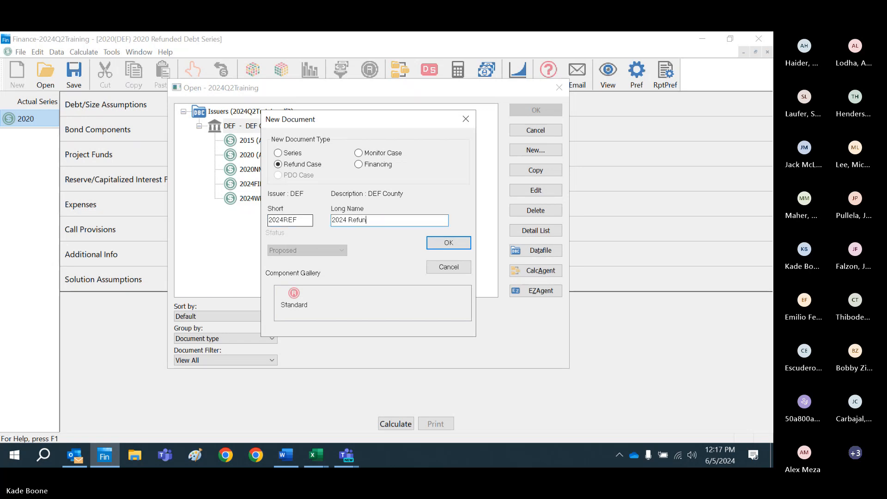
type("d Analysis")
left_click(448, 244)
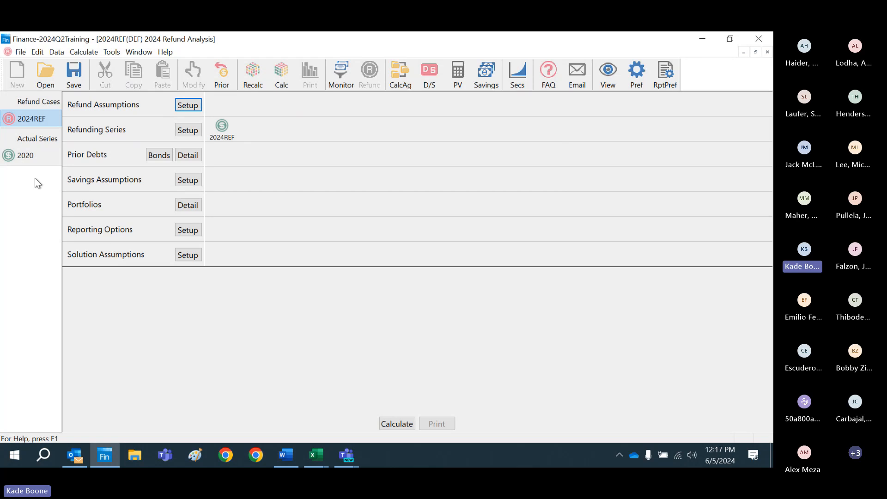
left_click(28, 155)
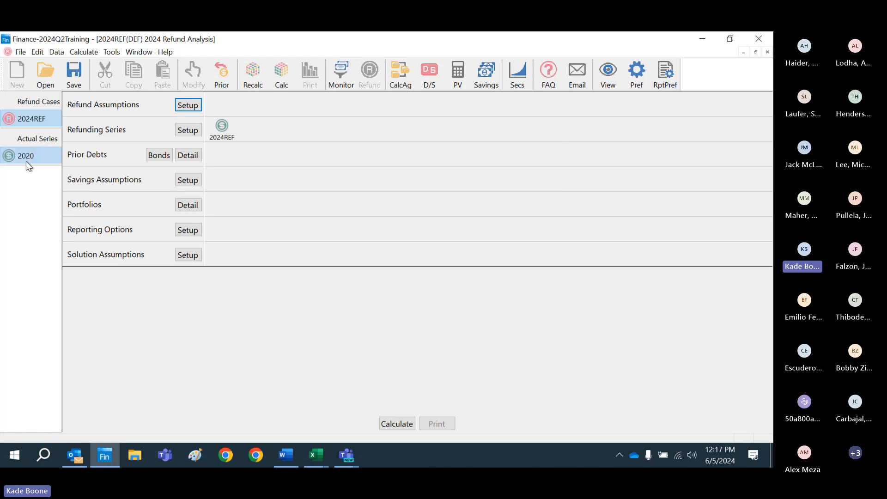
left_click(766, 52)
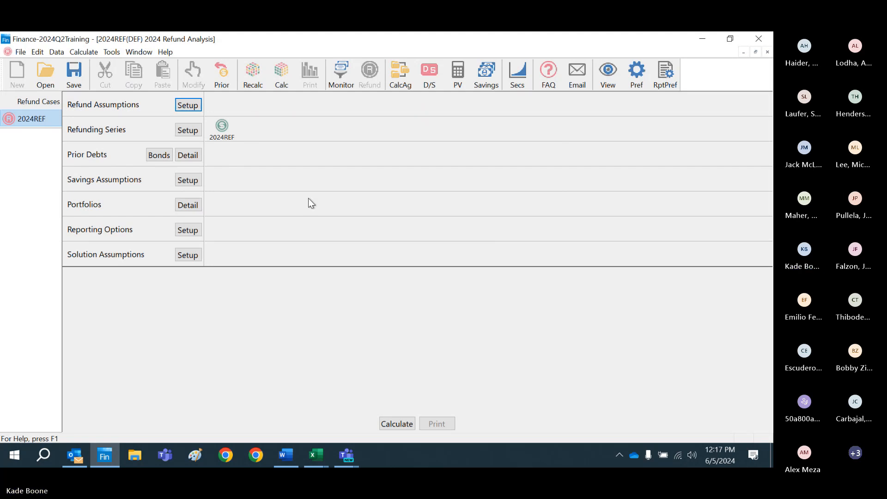
Step: Review the available securities and SLGS rates file options in the refund assumptions and accept the settings
left_click(191, 107)
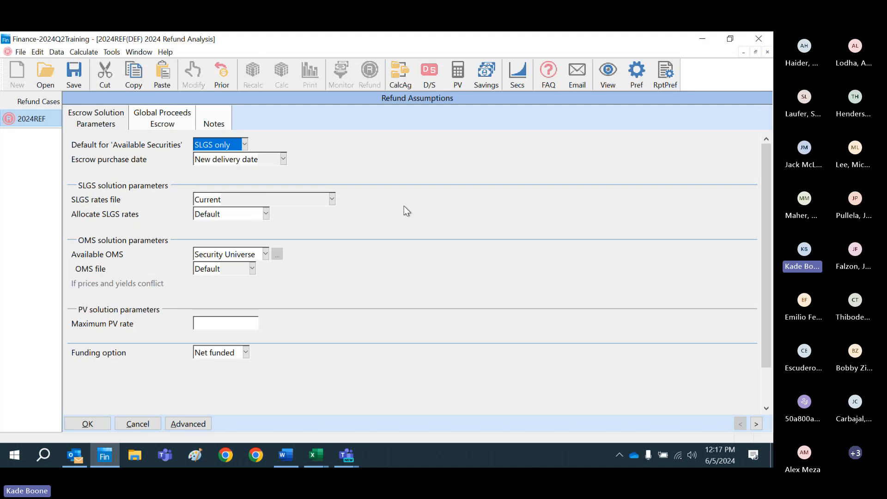
left_click(245, 144)
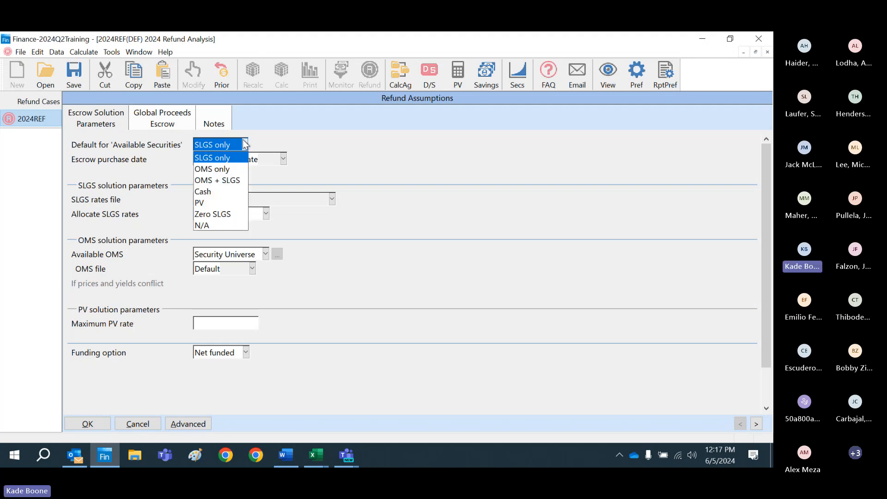
left_click(301, 139)
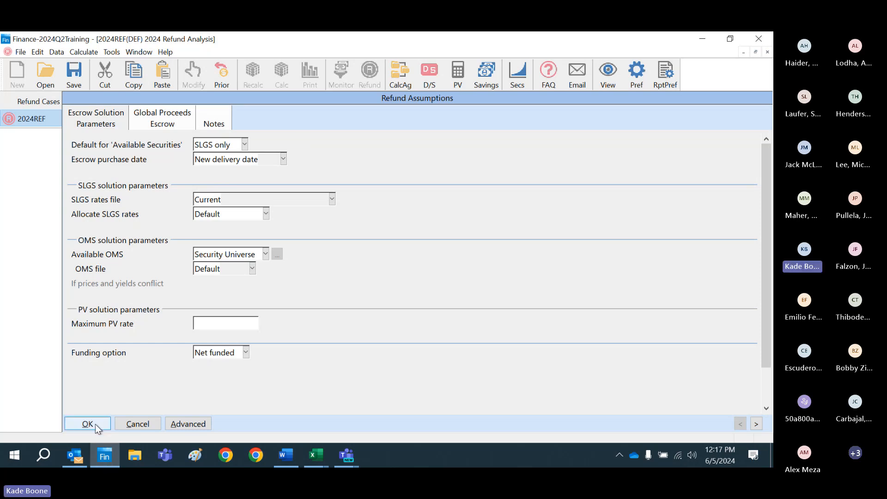
left_click(332, 200)
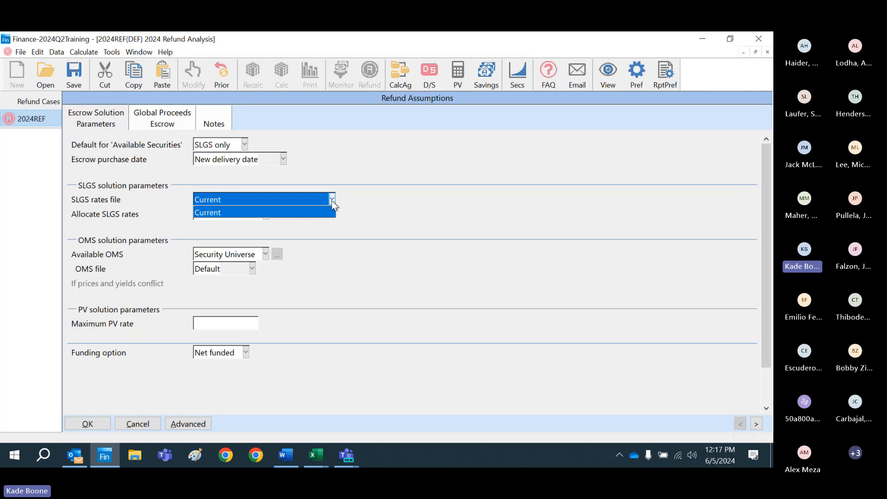
left_click(331, 200)
left_click(332, 200)
left_click(332, 200)
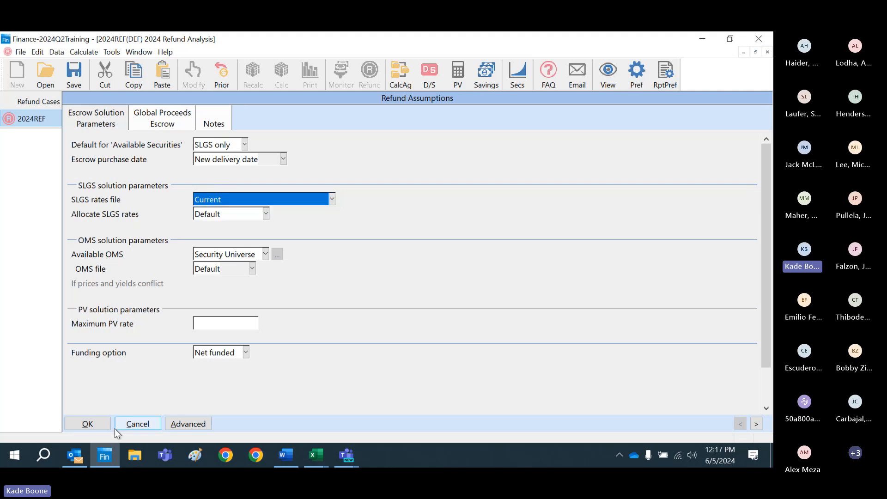
left_click(97, 425)
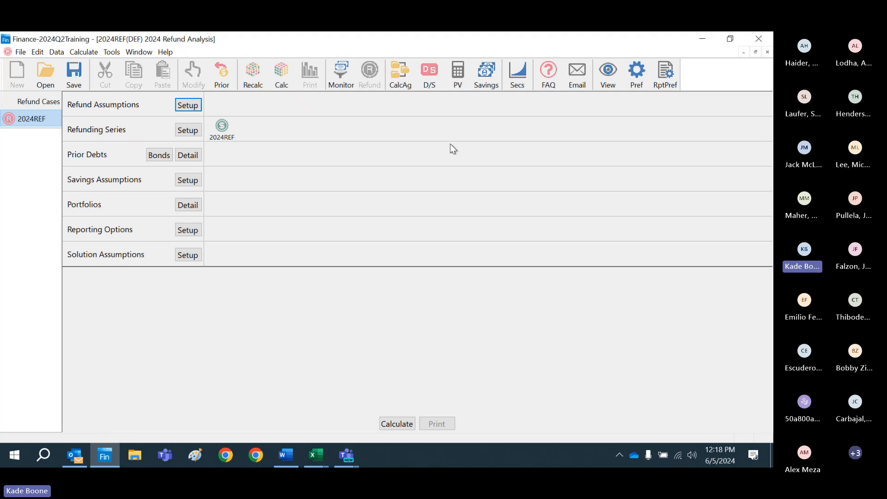
Step: Download the current SLGS rates file from the Security Universe settings and accept the settings
left_click(519, 87)
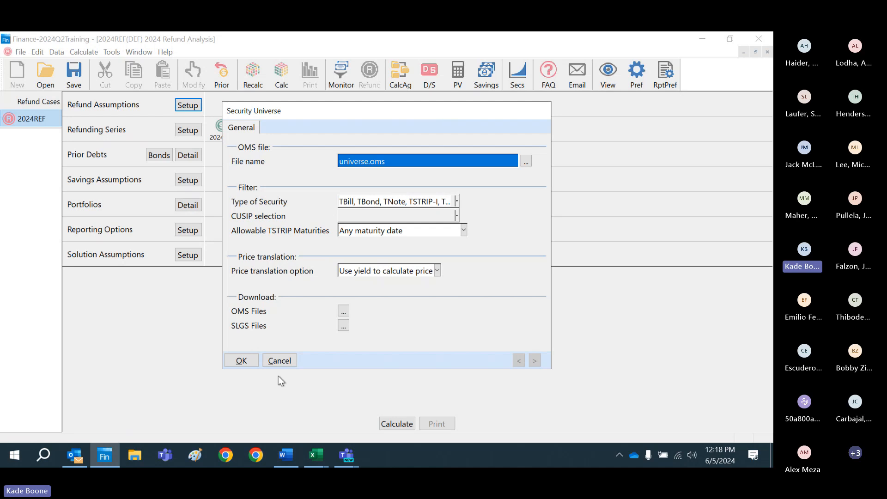
left_click(342, 325)
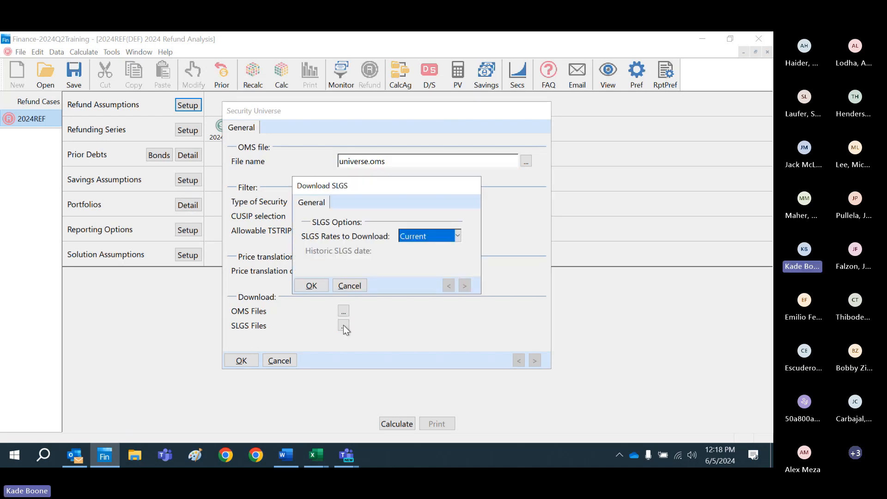
left_click(457, 236)
left_click(457, 236)
left_click(302, 286)
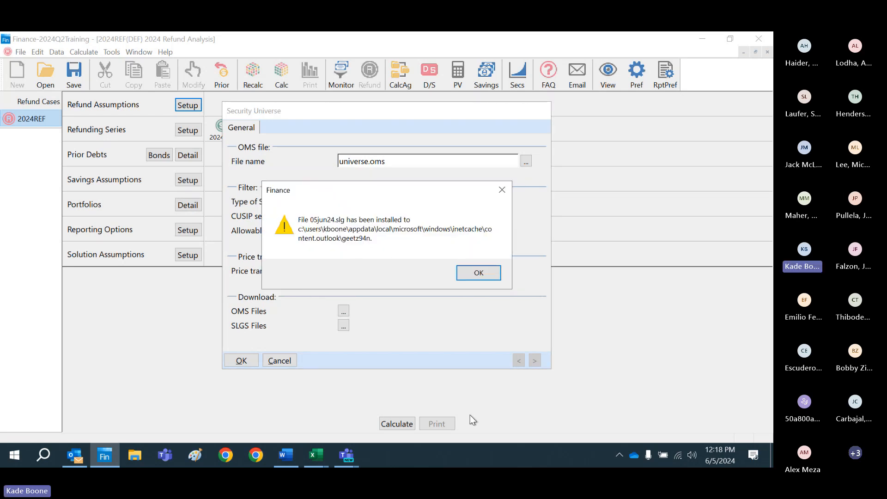
left_click(476, 272)
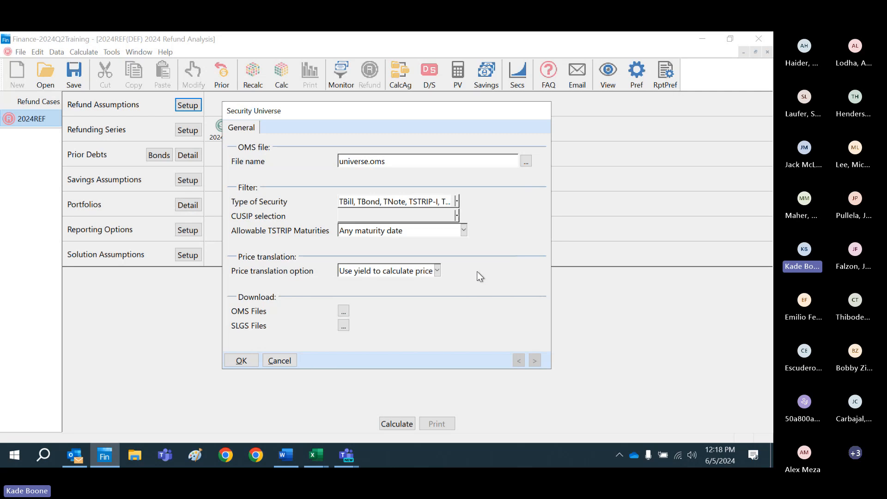
left_click(247, 361)
Step: Review the preferences for additional SLGS and OMS file directories and the automatic OMS download login settings
left_click(111, 52)
left_click(121, 65)
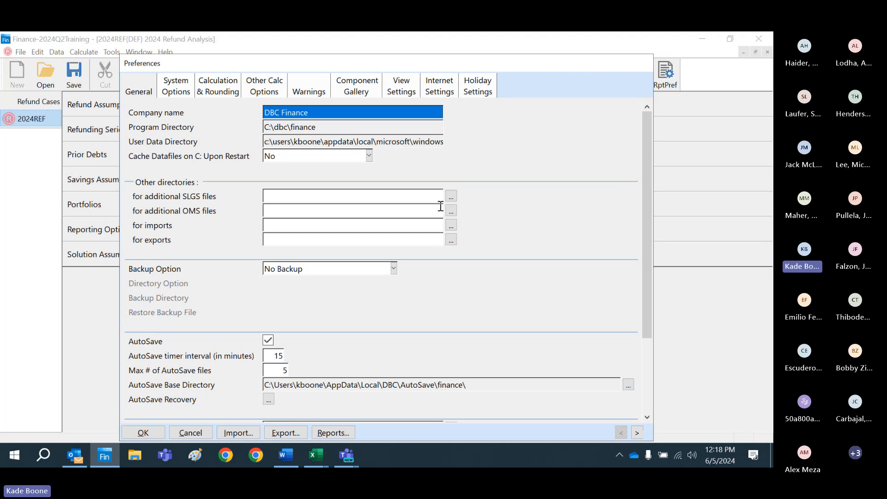
left_click(143, 432)
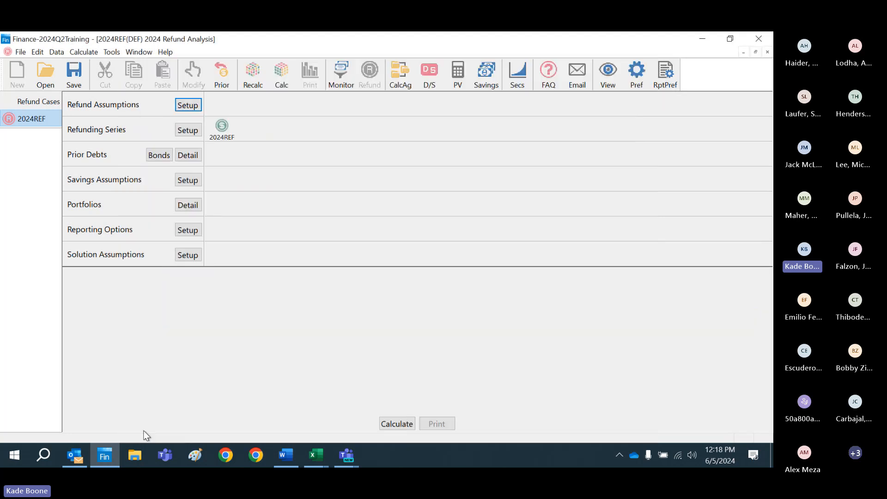
left_click(112, 52)
left_click(114, 67)
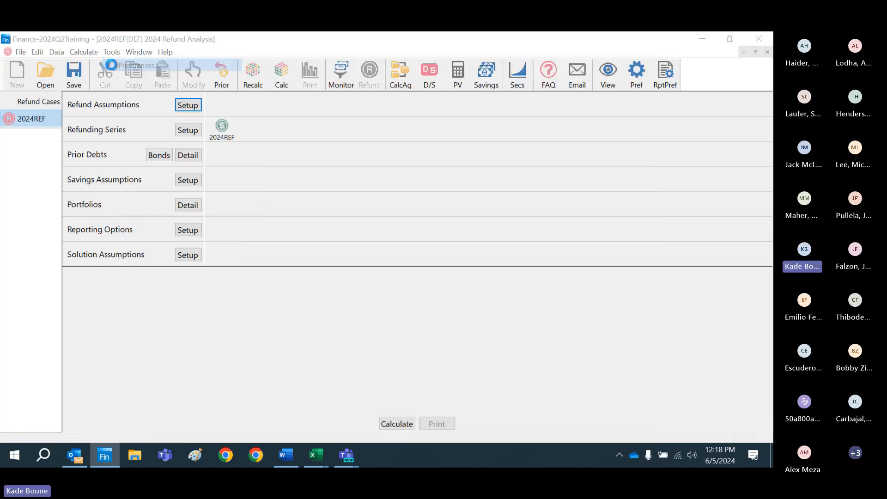
left_click(444, 84)
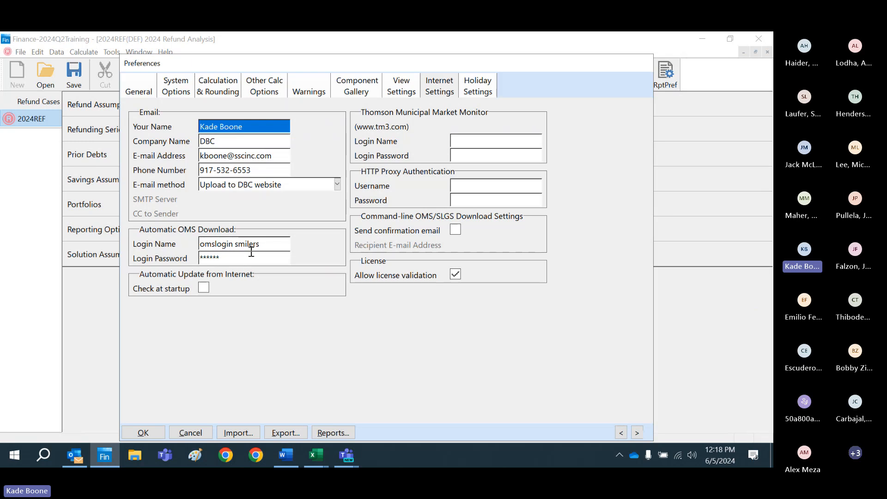
left_click(155, 436)
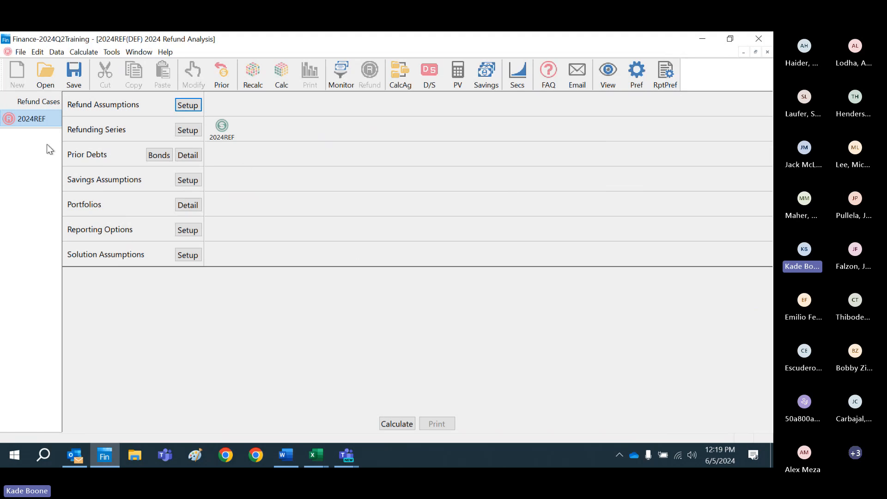
Step: Examine the 2024REF refund case and its matching refunding series in DEF County's document list
left_click(46, 75)
left_click(257, 228)
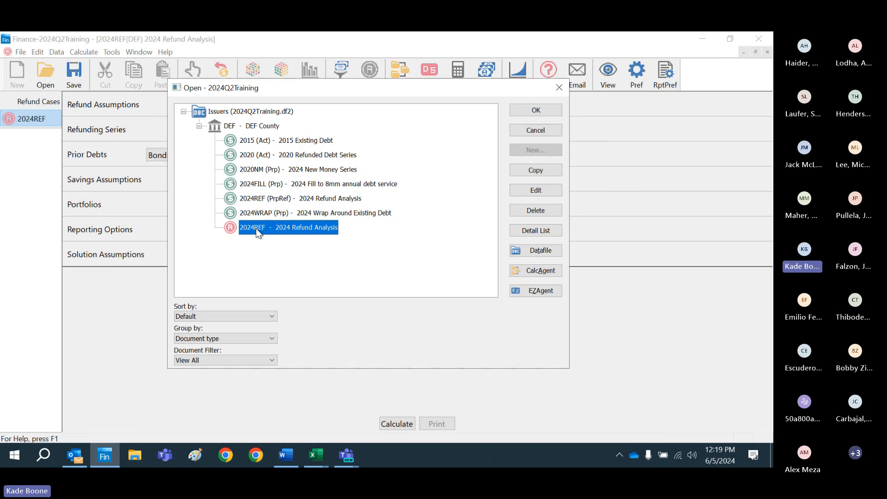
key("Up")
key("Up")
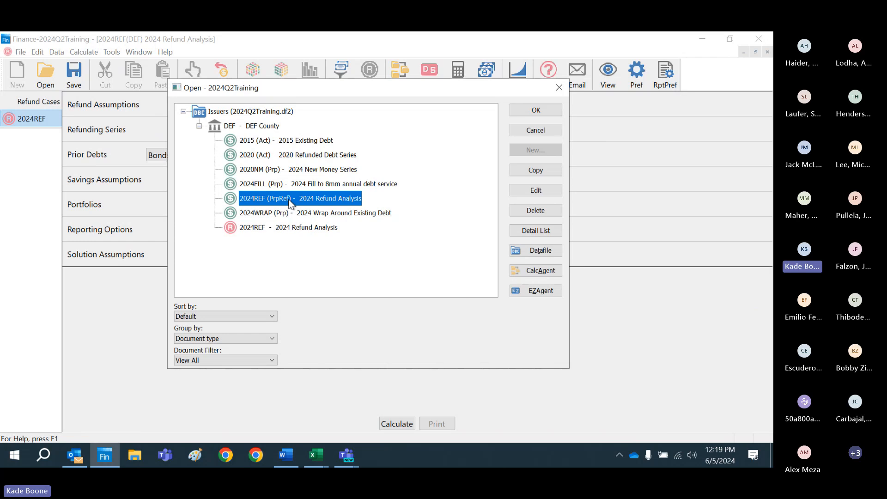
left_click(536, 131)
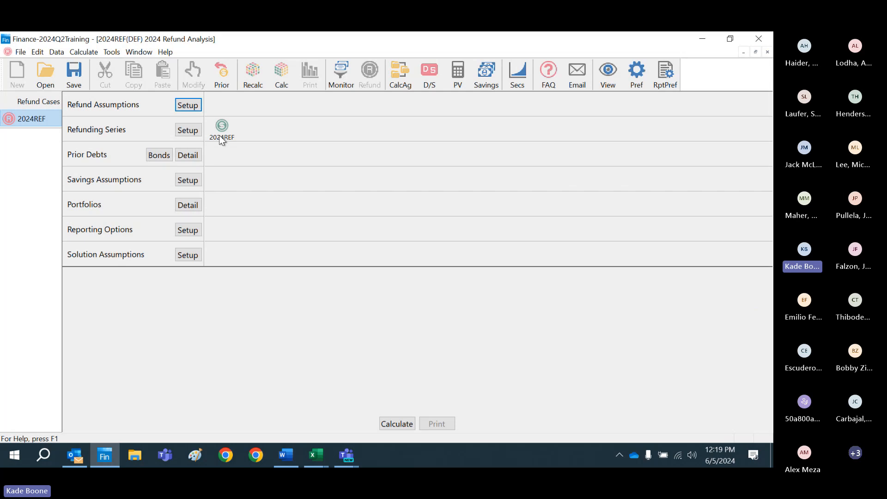
Step: Open the 2015 Existing Debt and 2020 Refunded Debt Series, and return to the 2024REF refund case
left_click(53, 82)
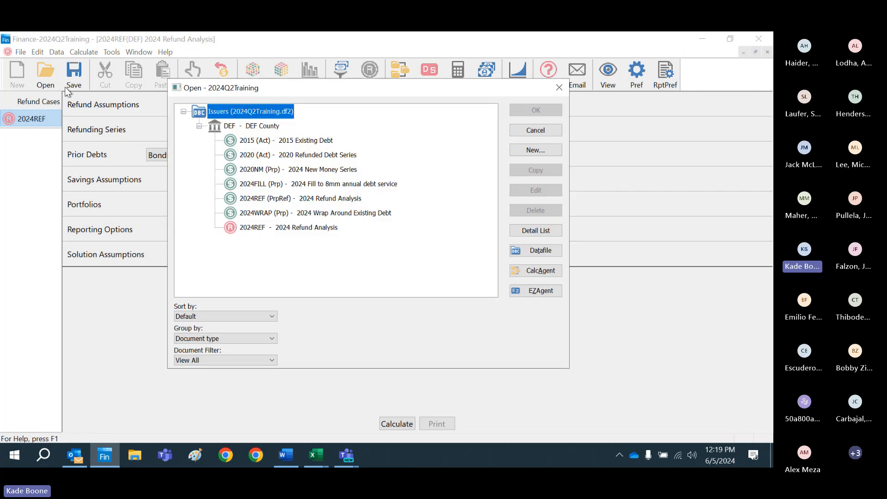
double_click(273, 141)
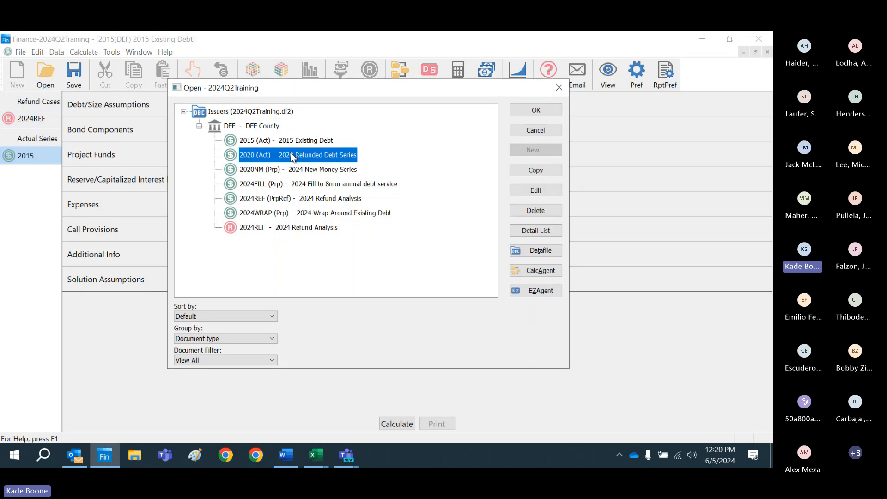
double_click(293, 209)
left_click(47, 122)
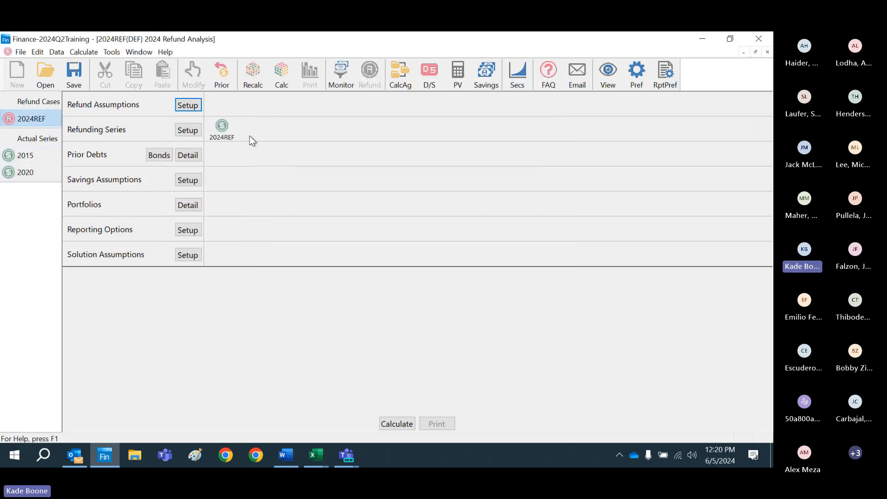
Step: In the 2024REF refunding series, set the dated and delivery dates to 06/01/2024 and the first interest payment date to 12/01/2024
double_click(223, 140)
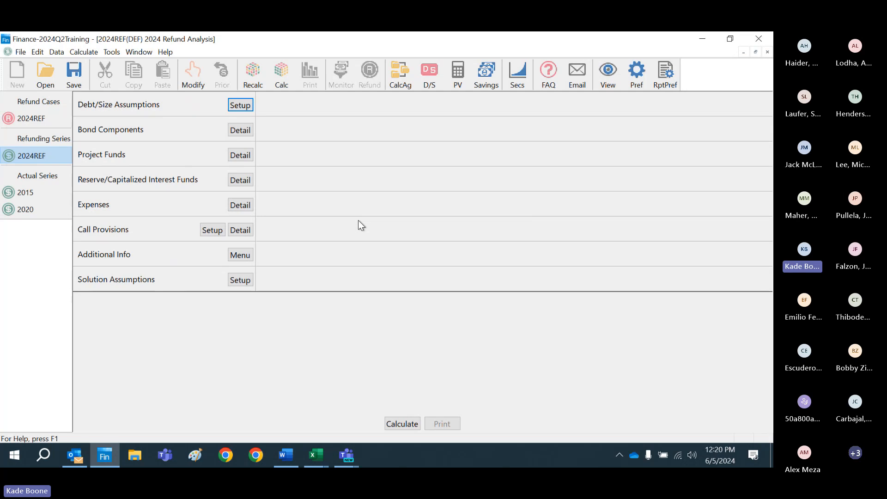
left_click(240, 105)
type("6")
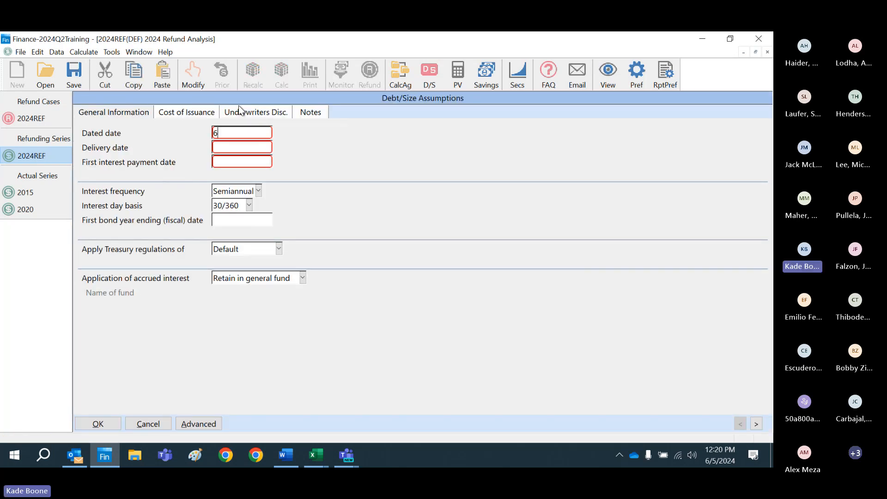
type("/01/2024")
key("Tab")
key("Tab")
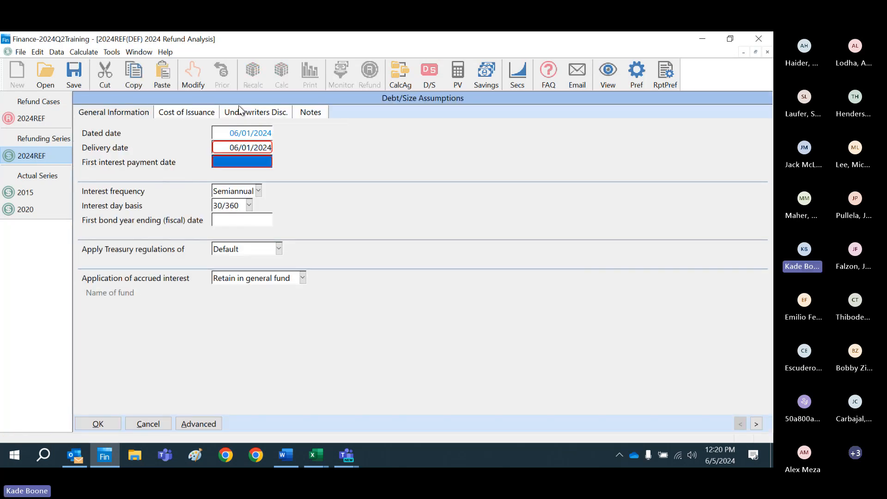
type("12/01/2024")
key("Tab")
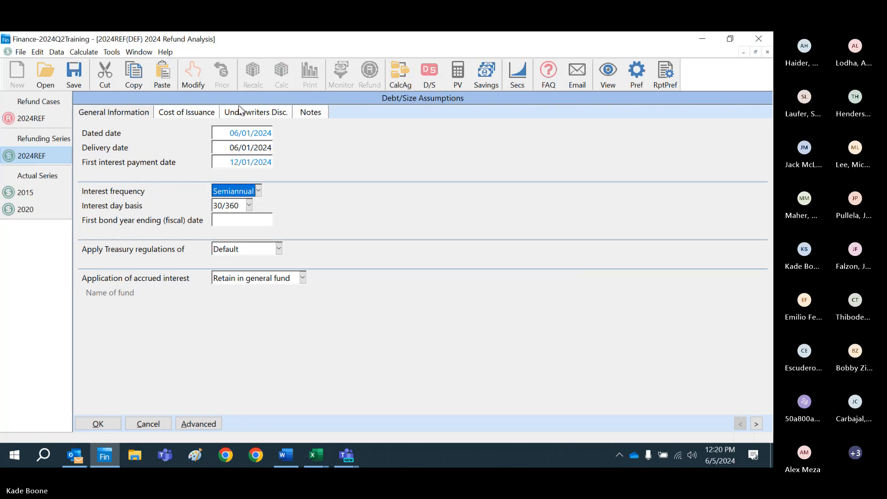
left_click(98, 424)
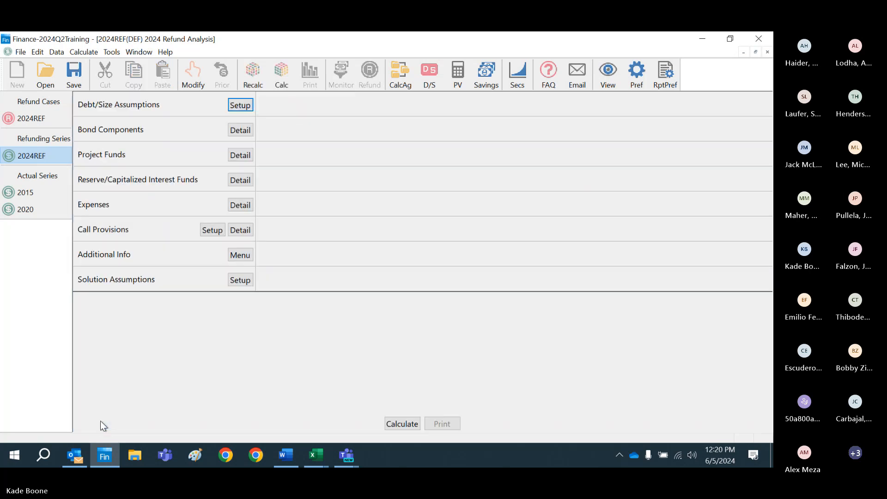
Step: Create a bond component with short name SER55 and a long name beginning with Serial Bonds
left_click(245, 131)
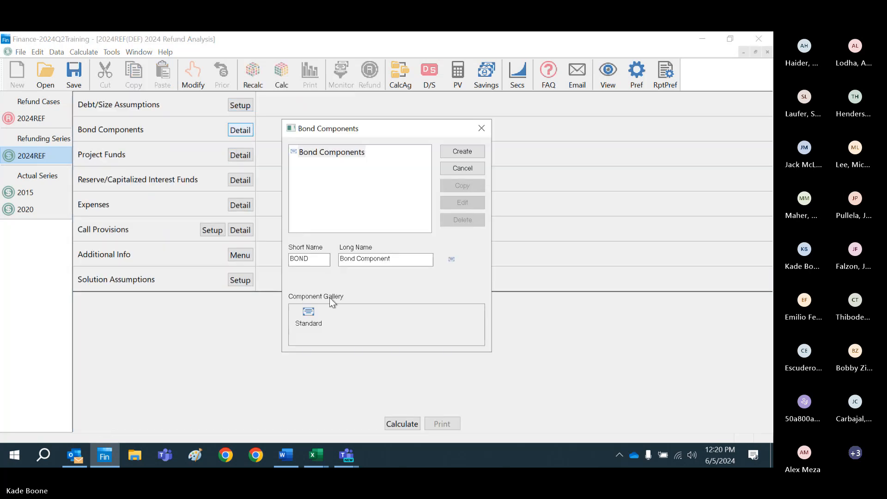
left_click(320, 262)
key("BackSpace")
key("BackSpace")
key("BackSpace")
key("BackSpace")
type("SER55")
key("Tab")
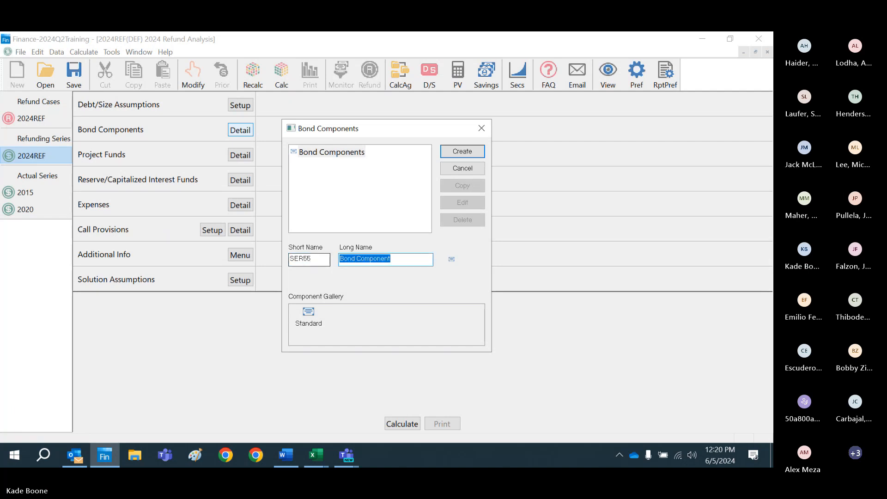
type("Serial B")
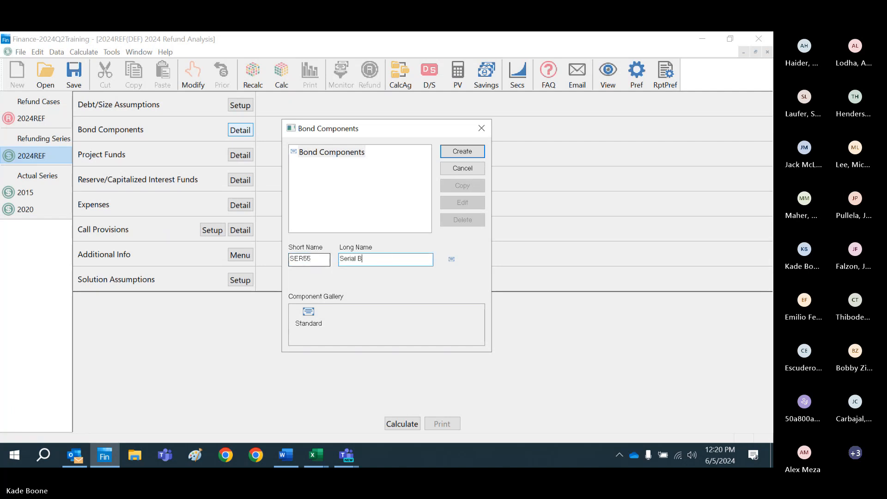
type("onds through 2")
type("050")
key("Return")
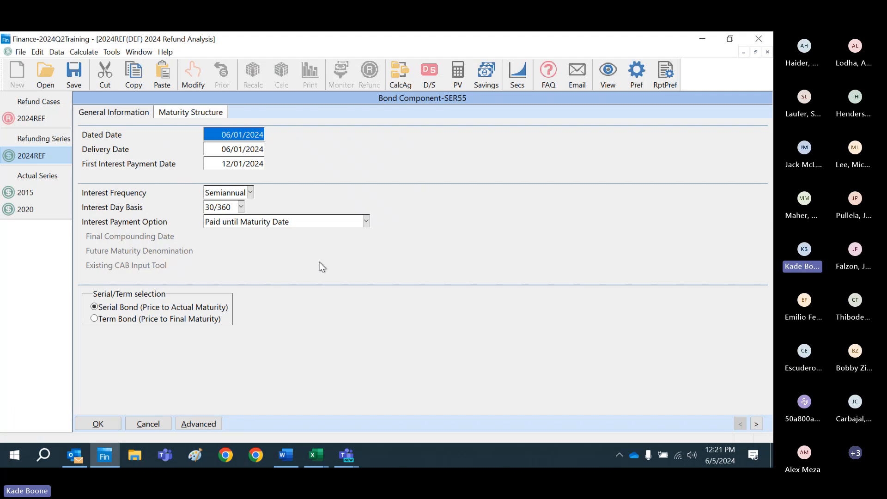
Step: Generate annual maturity dates for the SER55 component, starting with a first date of 06/01/2025
left_click(190, 112)
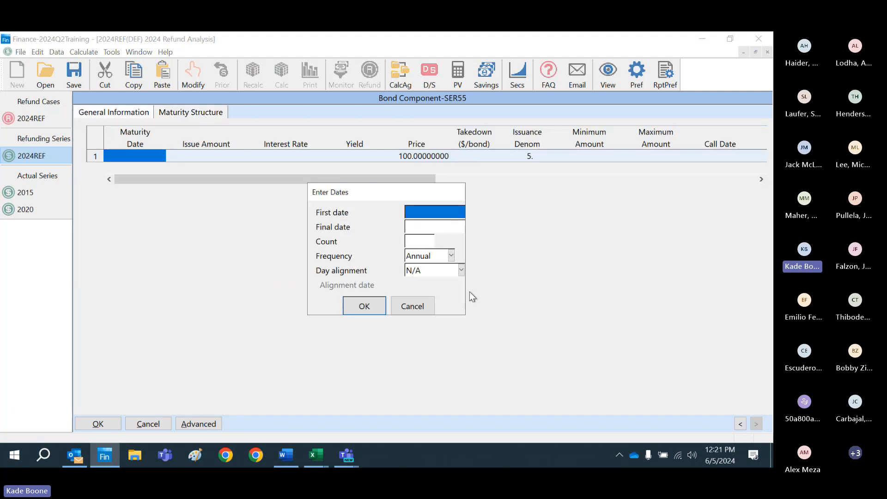
type("6/1/25")
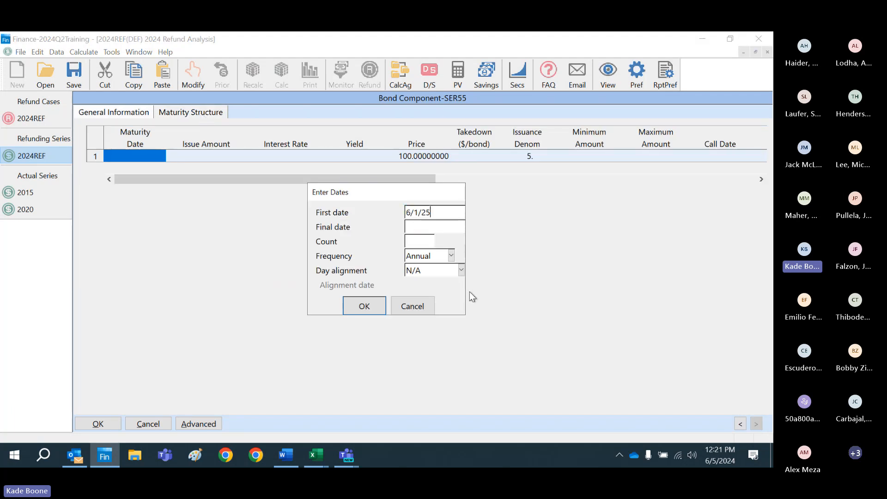
key("Tab")
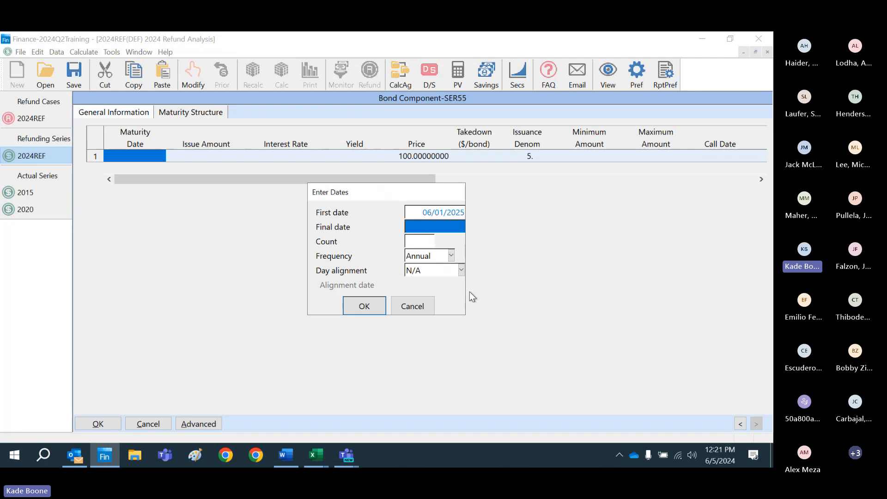
type("6/01/20")
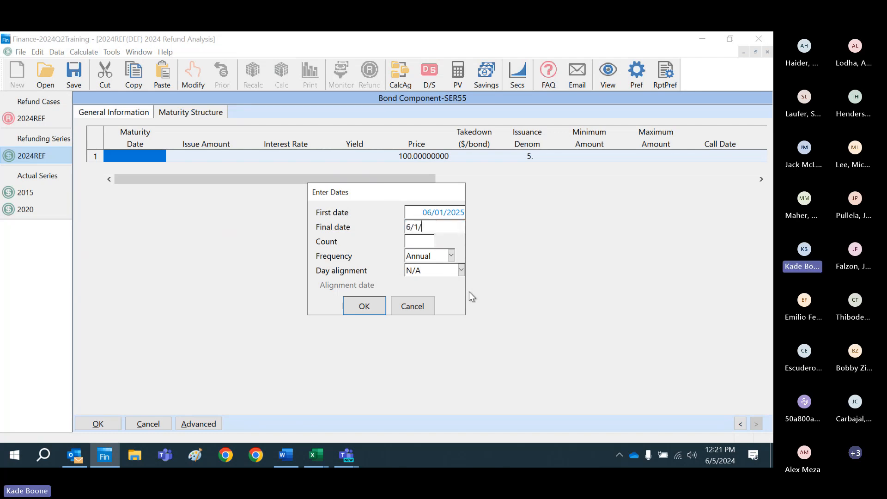
type("43")
key("Tab")
key("Tab")
key("Tab")
key("Return")
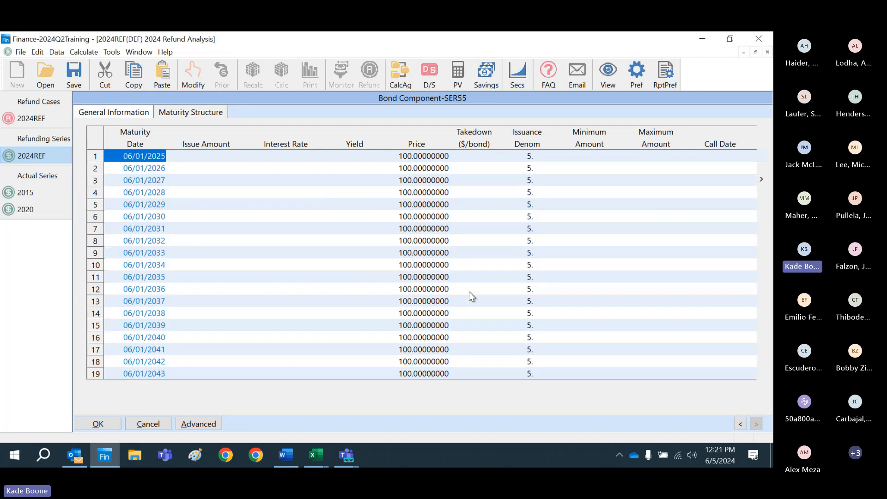
Step: Set the first maturity's interest rate to 1%, copy it down with the operation +.025, and accept the SER55 component
key("Right")
key("Right")
type("1")
key("Down")
key("Up")
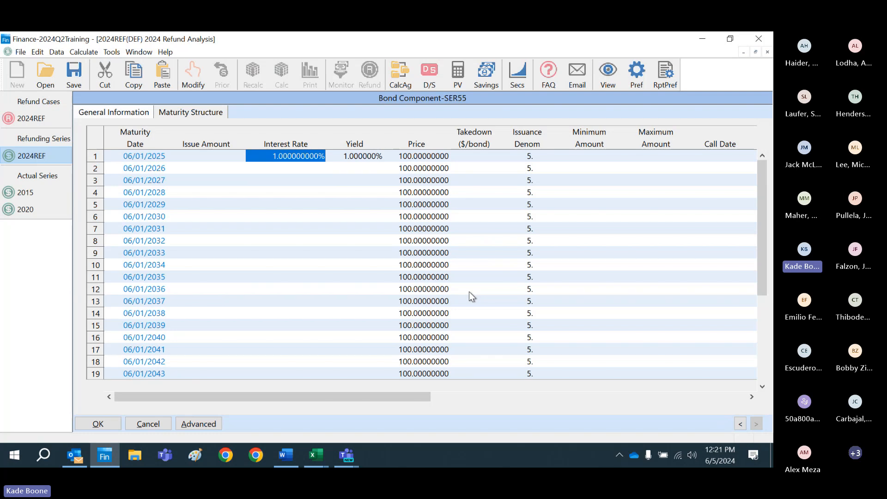
right_click(299, 157)
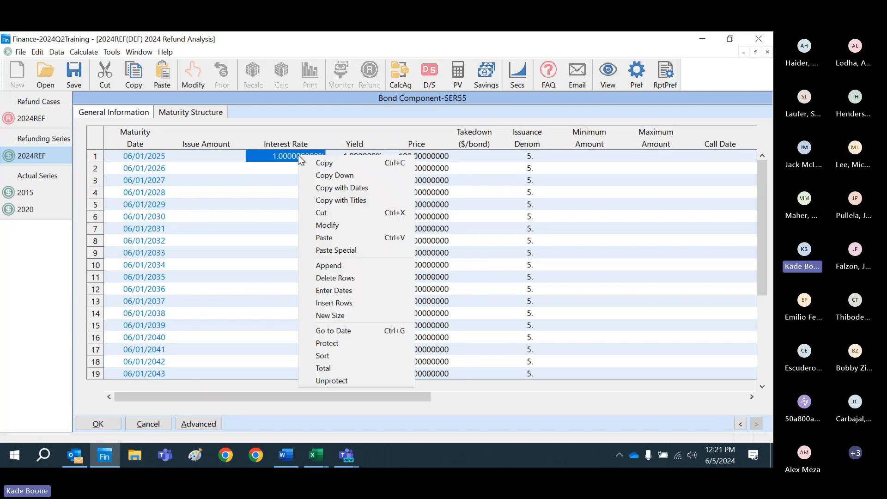
left_click(309, 178)
left_click(409, 264)
left_click(409, 264)
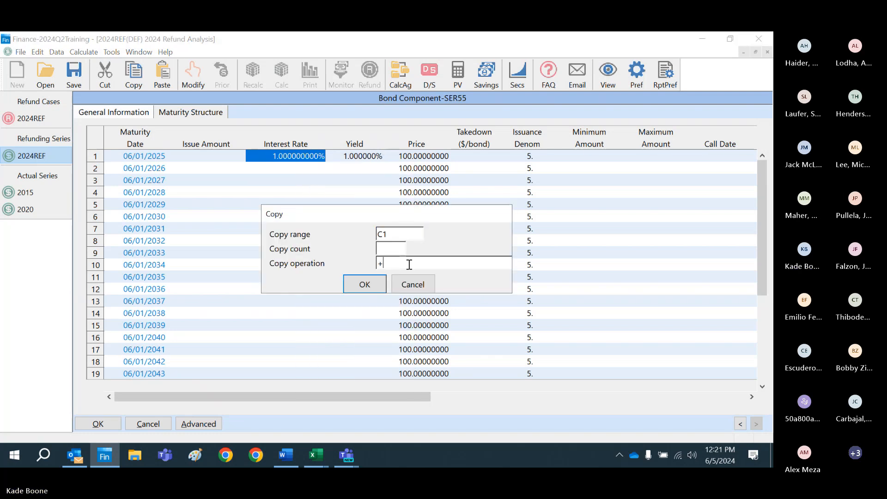
type(".025")
key("Return")
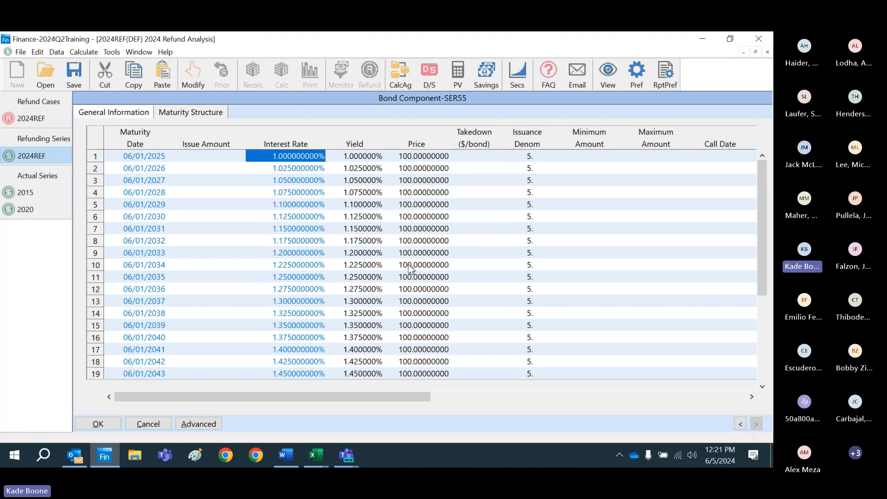
left_click(105, 423)
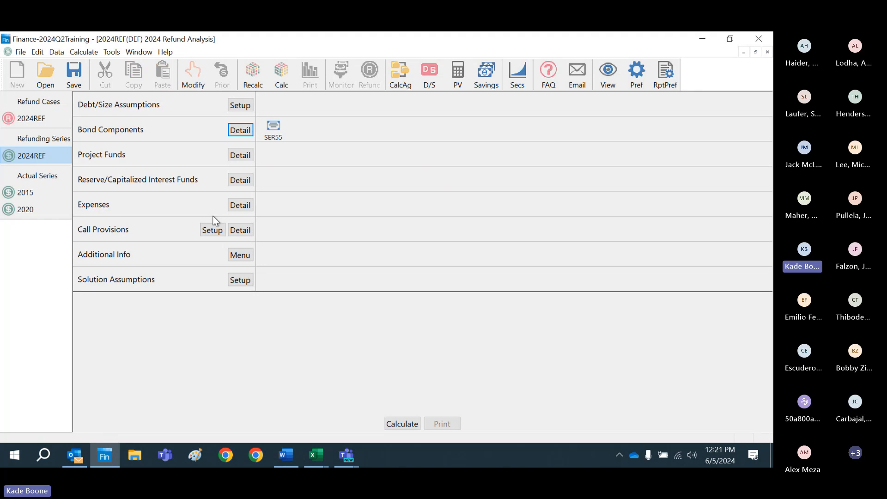
Step: Create an expense component from the ISSUANCE template, accept its preset costs and underwriter's discount, and save and close the 2024REF refunding series
left_click(240, 205)
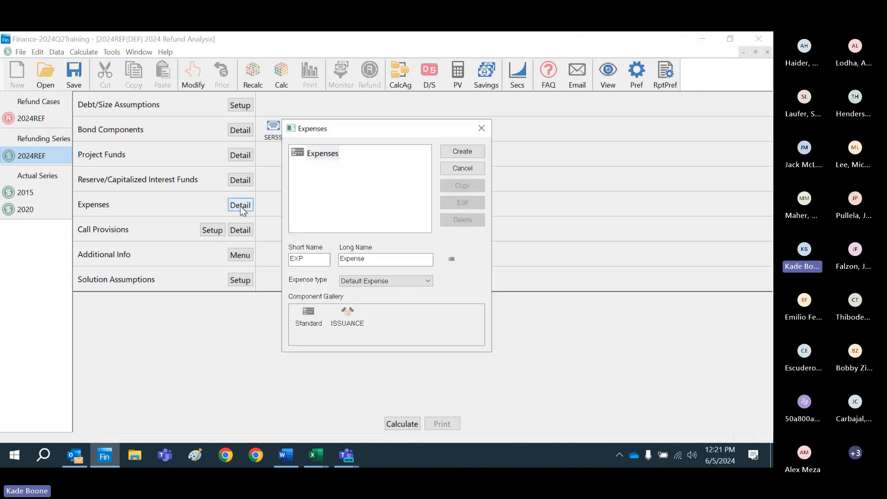
left_click(354, 321)
left_click(462, 153)
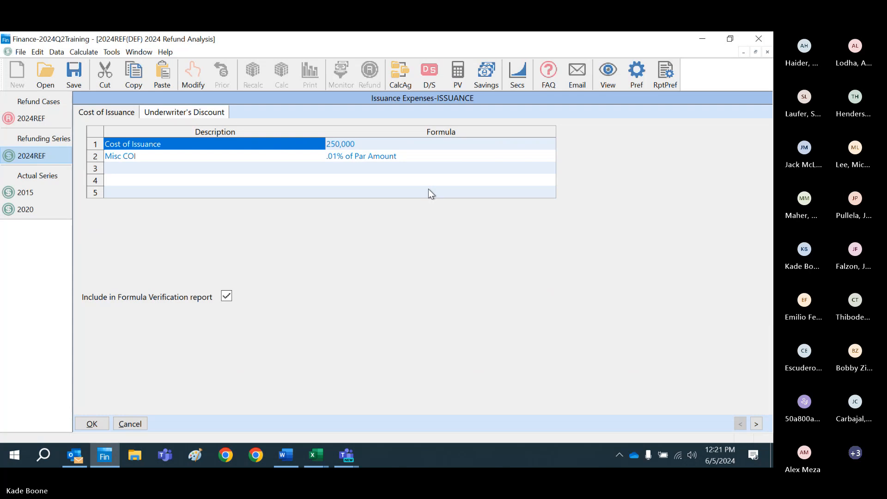
left_click(199, 114)
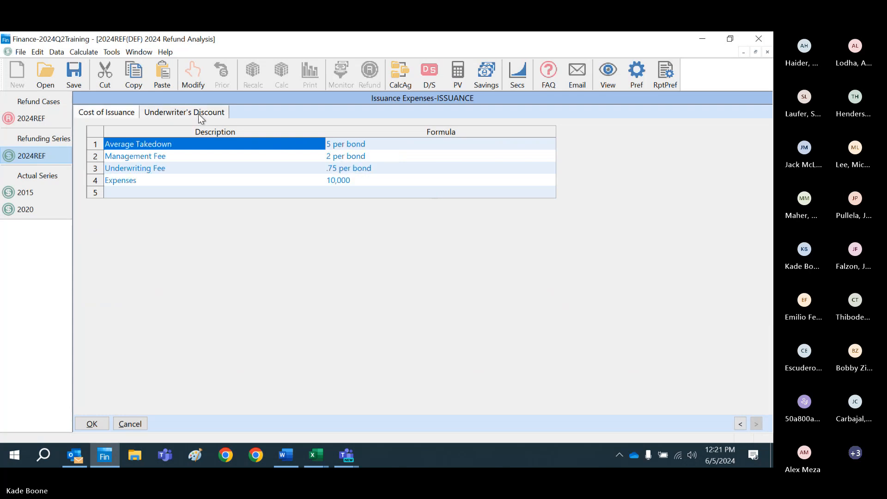
left_click(92, 423)
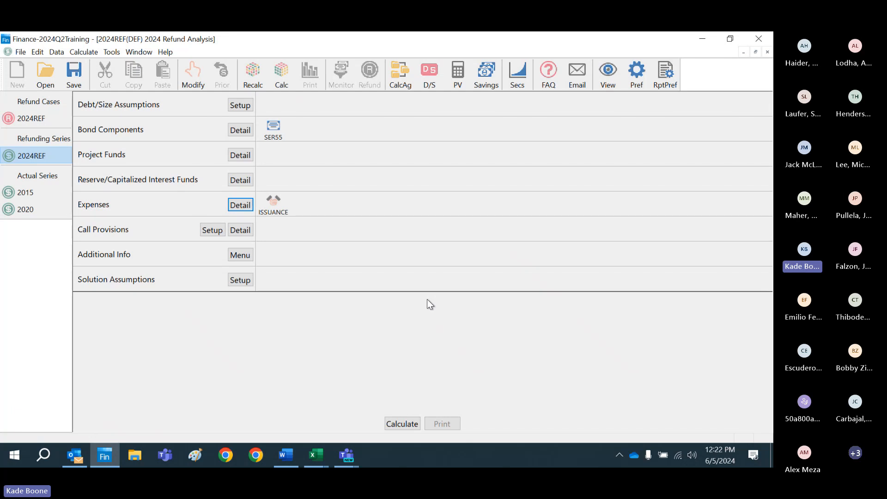
left_click(767, 51)
left_click(362, 278)
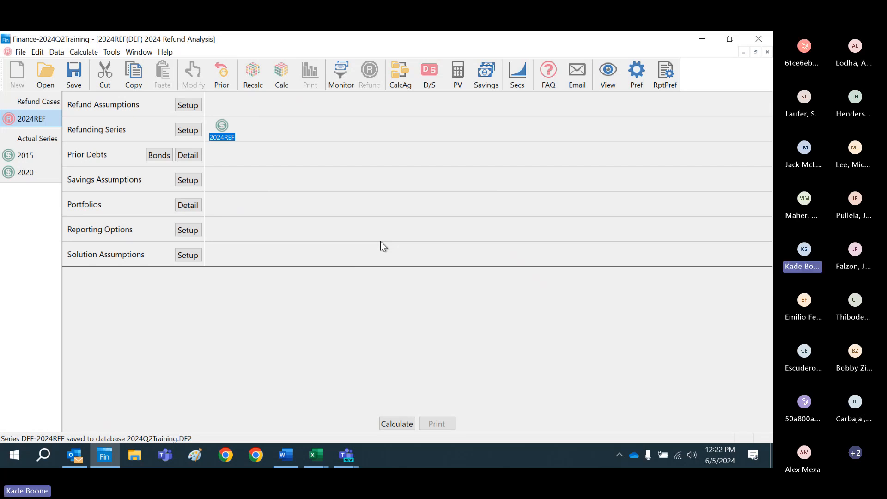
Step: Create a prior debt component for the 2024REF refund case and select the 2015 and 2020 series as existing bonds
left_click(193, 156)
left_click(462, 153)
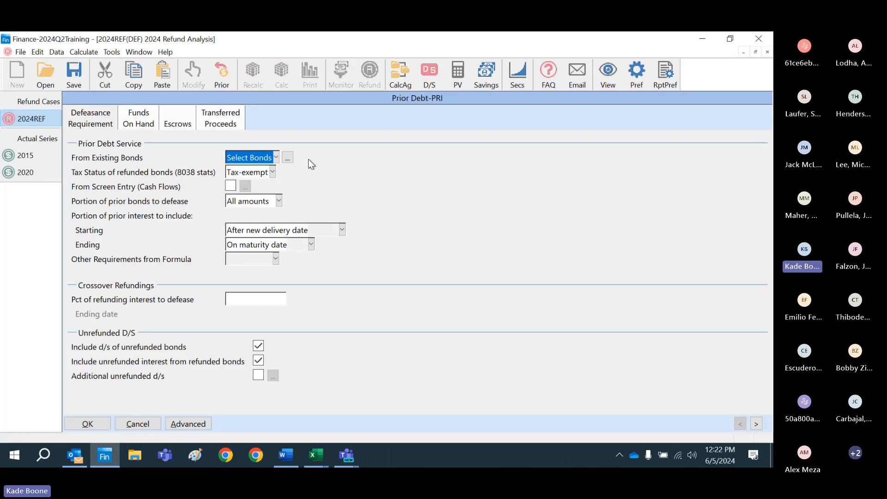
left_click(288, 158)
left_click(281, 184)
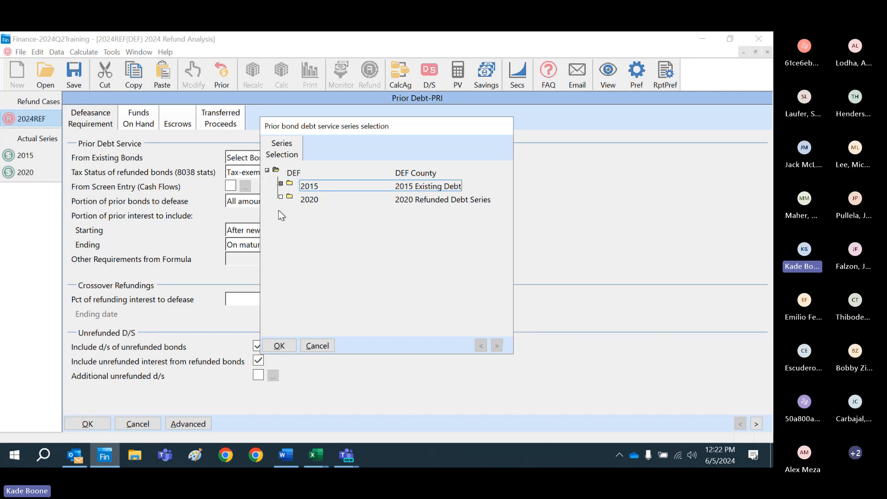
left_click(280, 197)
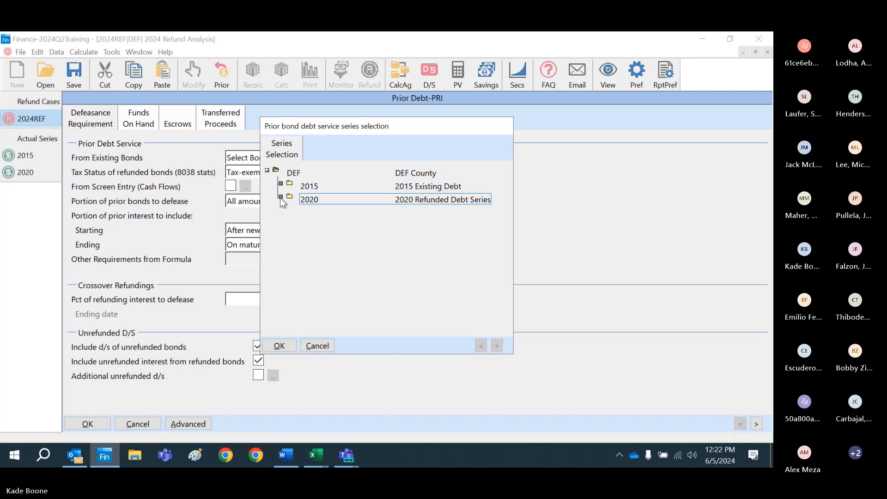
left_click(279, 344)
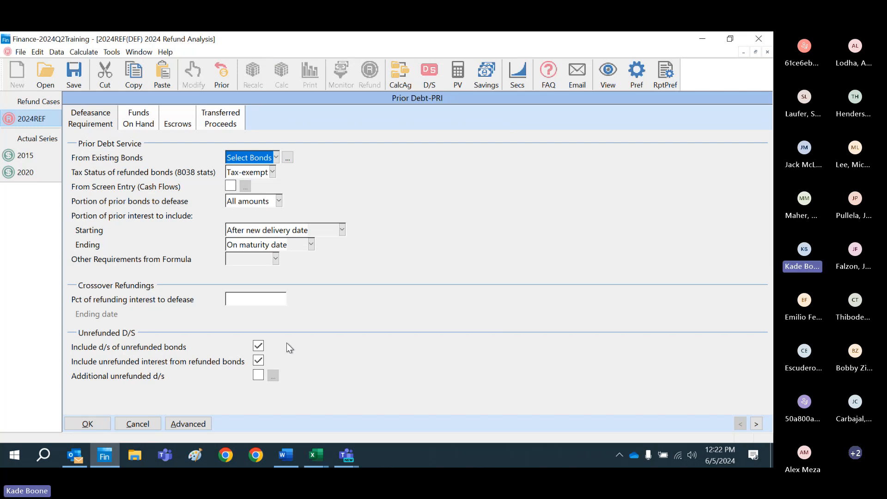
Step: Deselect and reselect the 06/01/2032 maturity of the 2020 series' SER50 component, keeping the whole 2020 series selected
left_click(287, 157)
double_click(291, 199)
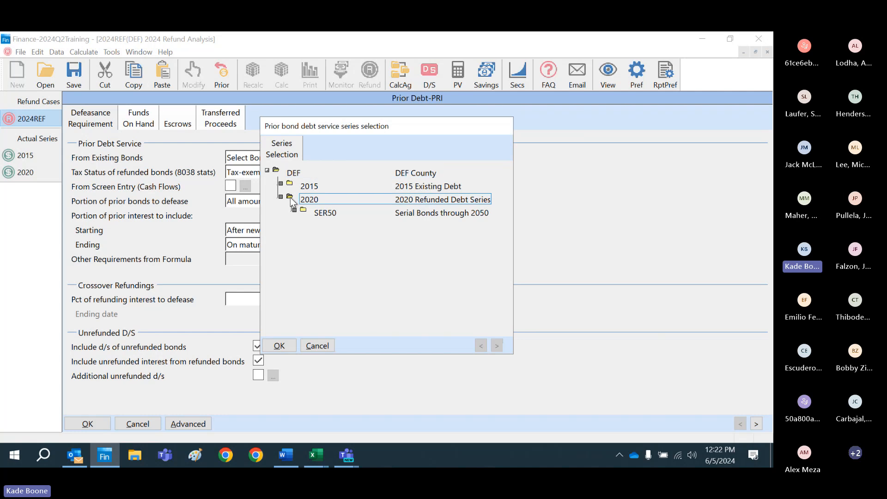
double_click(305, 211)
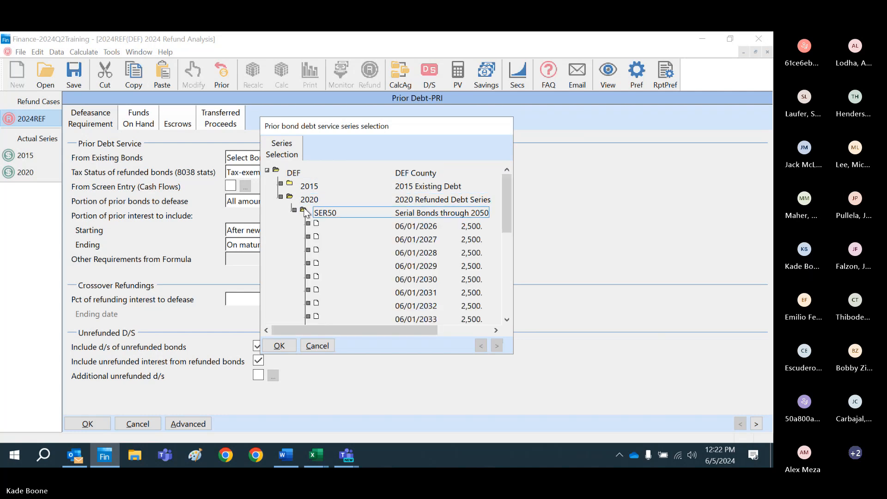
left_click(312, 306)
left_click(347, 305)
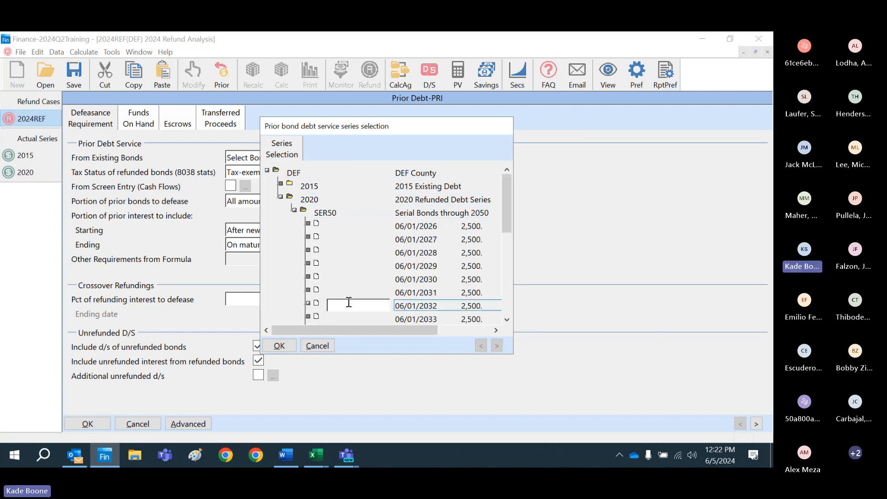
left_click(309, 304)
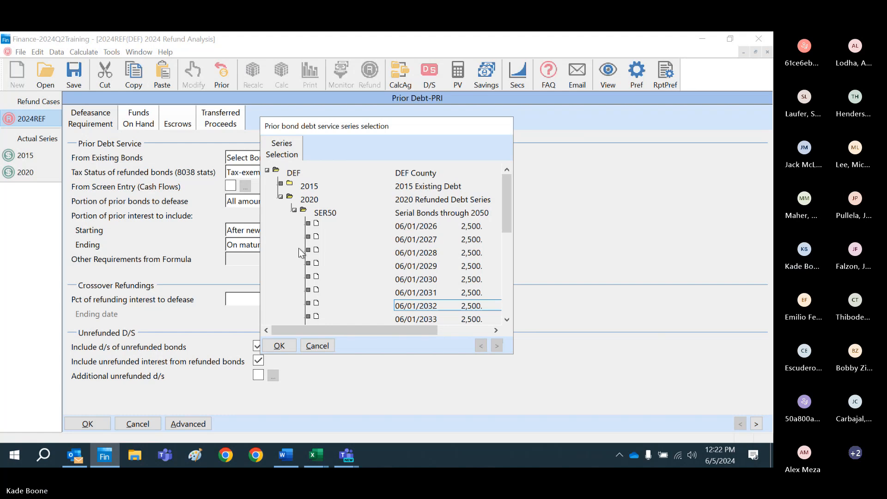
left_click(295, 210)
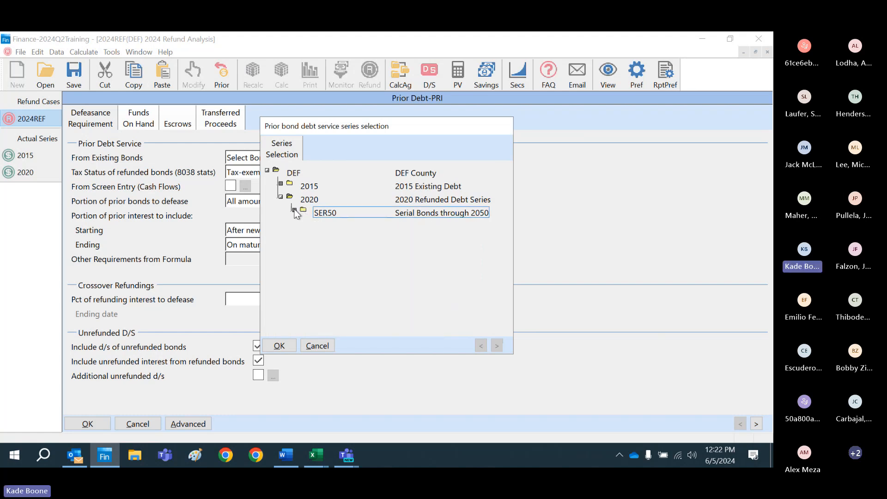
left_click(283, 200)
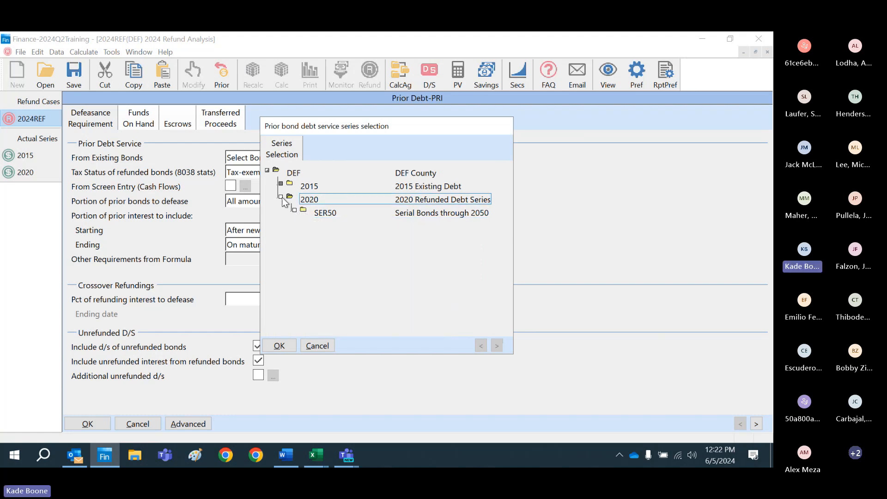
left_click(279, 346)
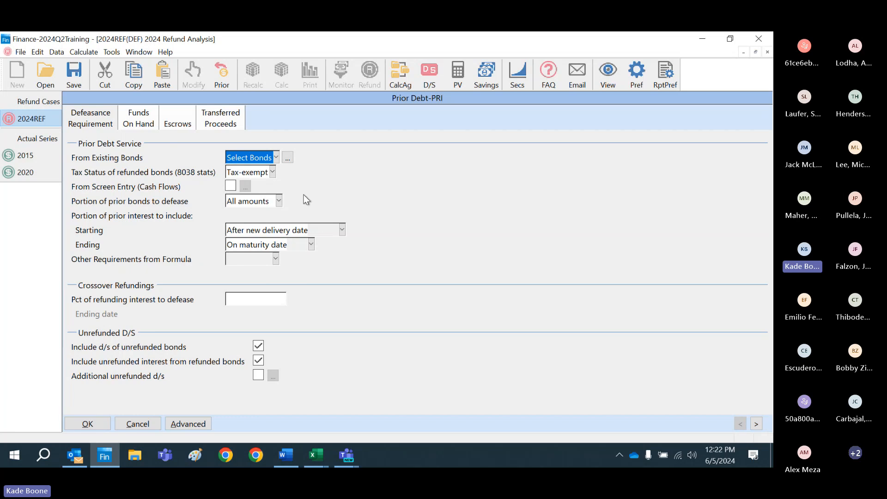
Step: Set the existing bonds source to Input Bonds and import the selected bonds into its table, overwriting the settings
left_click(276, 157)
left_click(263, 181)
left_click(287, 157)
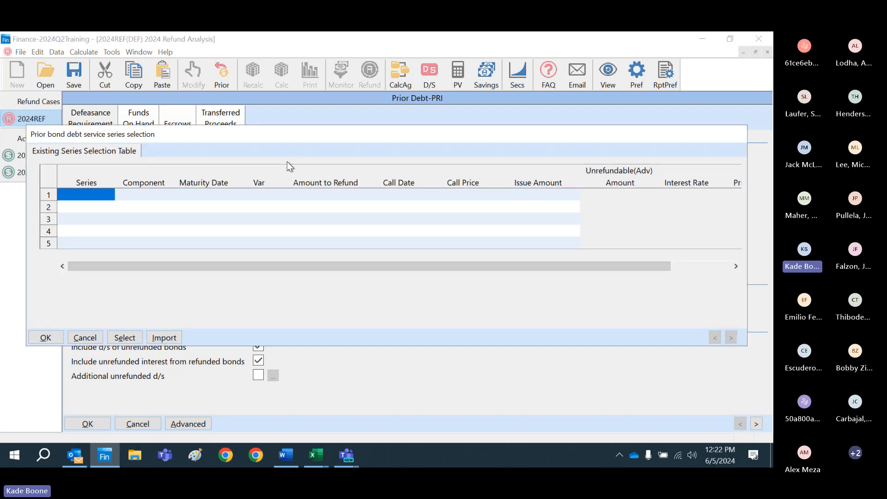
left_click(163, 338)
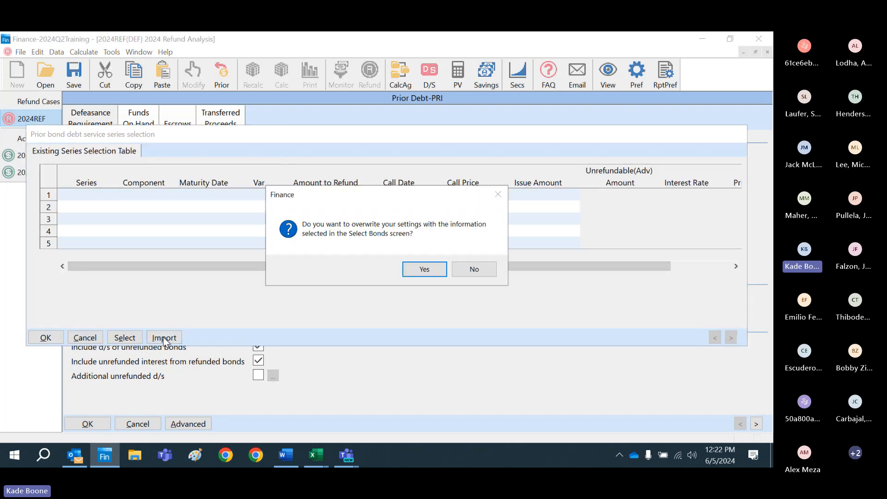
left_click(434, 270)
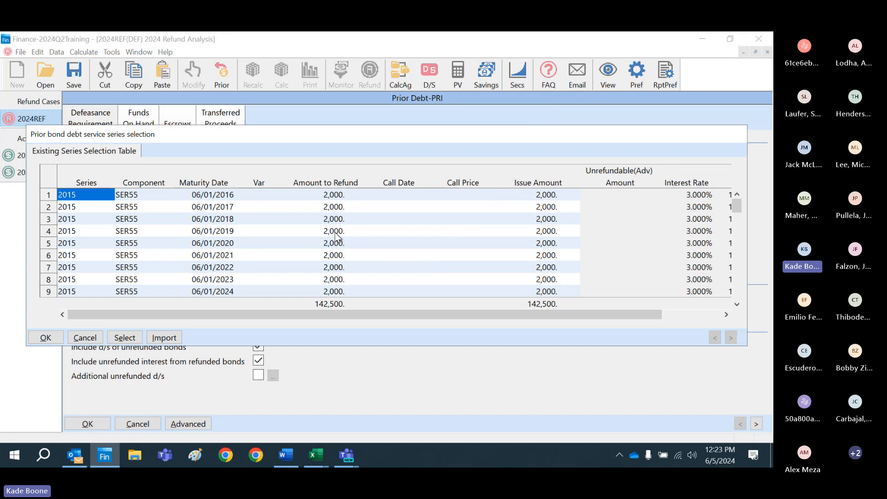
Step: Examine the Amount to Refund values across the imported 2015 and 2020 maturities
left_click(290, 198)
key("Down")
key("Down")
key("Down")
key("Down")
key("Down")
key("Down")
key("Down")
key("Down")
key("Down")
key("Down")
key("Down")
key("Down")
key("Down")
key("Down")
key("Down")
key("Down")
key("Down")
key("Down")
key("Down")
key("Down")
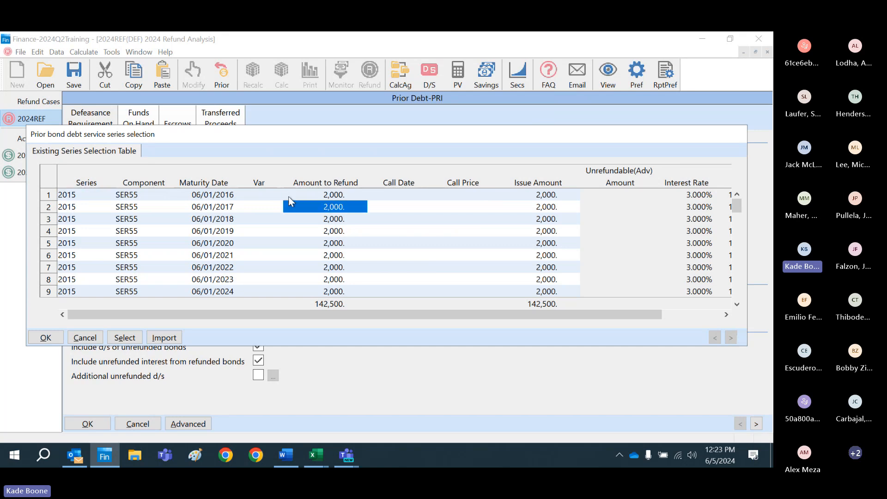
key("Down")
key("Down")
key("Down")
key("Down")
key("Down")
key("Down")
key("Down")
key("Down")
key("Down")
key("Down")
key("Down")
key("Down")
key("Down")
key("Down")
key("Down")
key("Down")
key("Down")
key("Down")
key("Down")
key("Down")
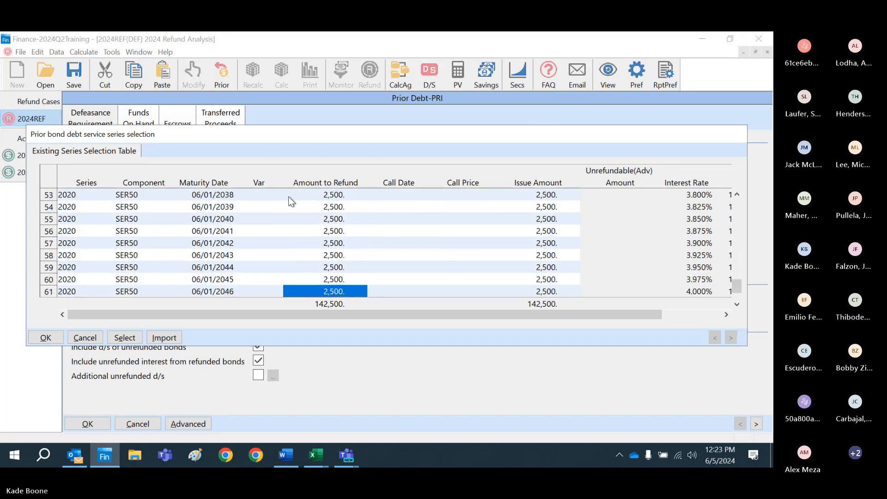
key("Up")
key("Up")
key("Up")
key("Up")
key("Up")
key("Up")
key("Up")
key("Up")
key("Up")
key("Up")
key("Up")
key("Up")
key("Up")
key("Up")
key("Up")
key("Up")
key("Up")
key("Up")
key("Up")
key("Up")
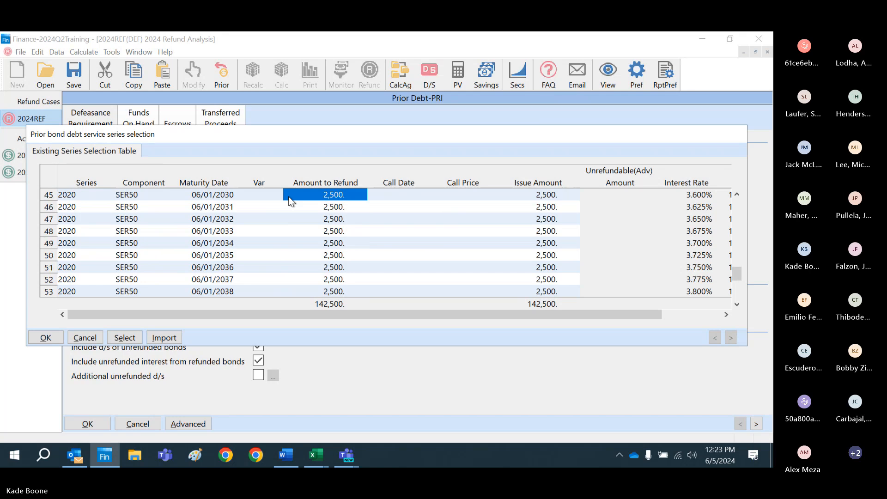
key("Up")
key("Up")
key("Up")
key("Up")
key("Up")
key("Up")
key("Up")
key("Up")
key("Up")
key("Up")
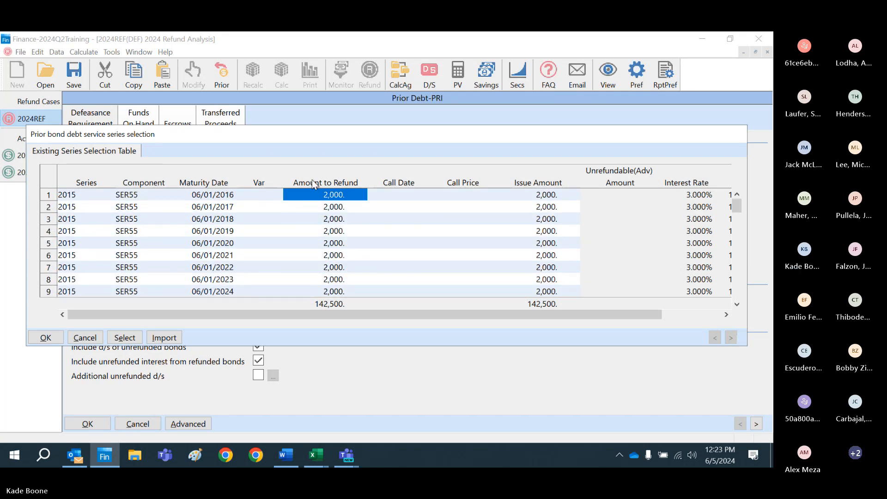
Step: Modify the entire Amount to Refund column with the operation *.80
left_click_drag(314, 209, 312, 241)
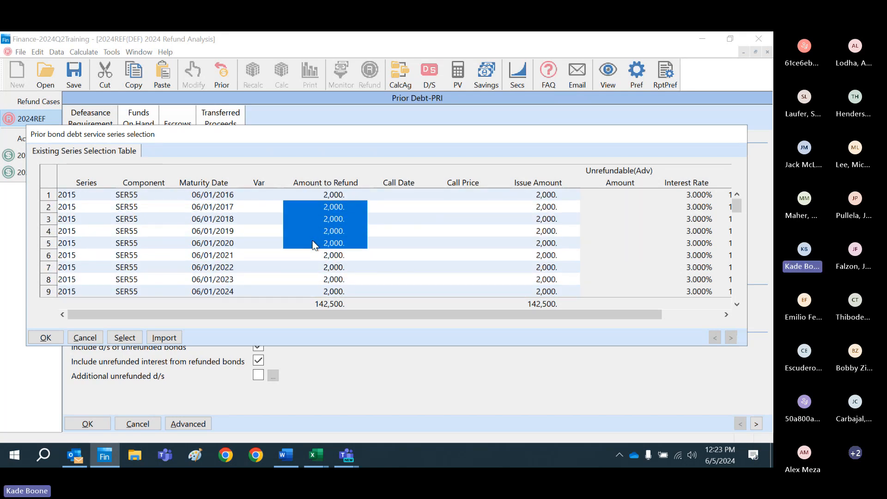
left_click(312, 175)
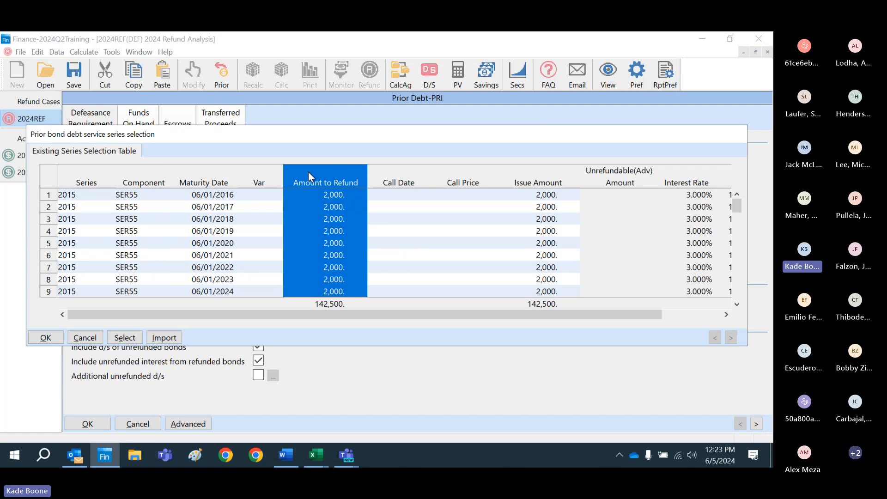
right_click(312, 175)
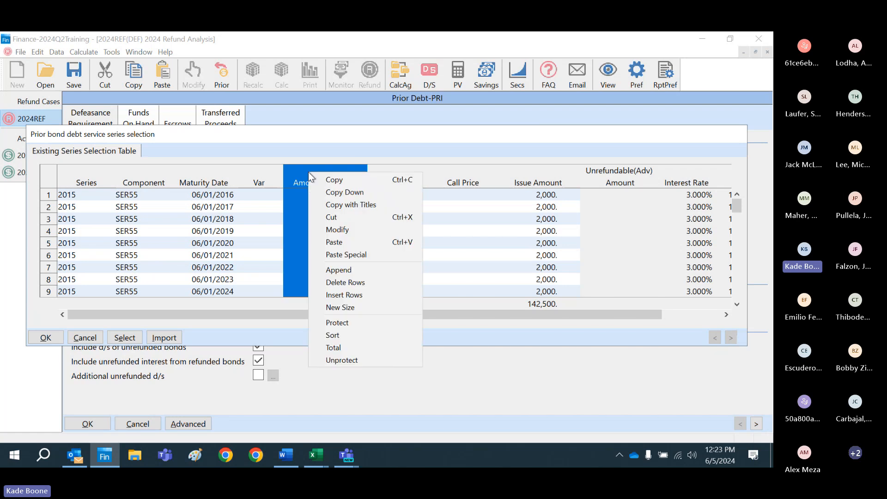
left_click(332, 229)
left_click(415, 256)
type("*")
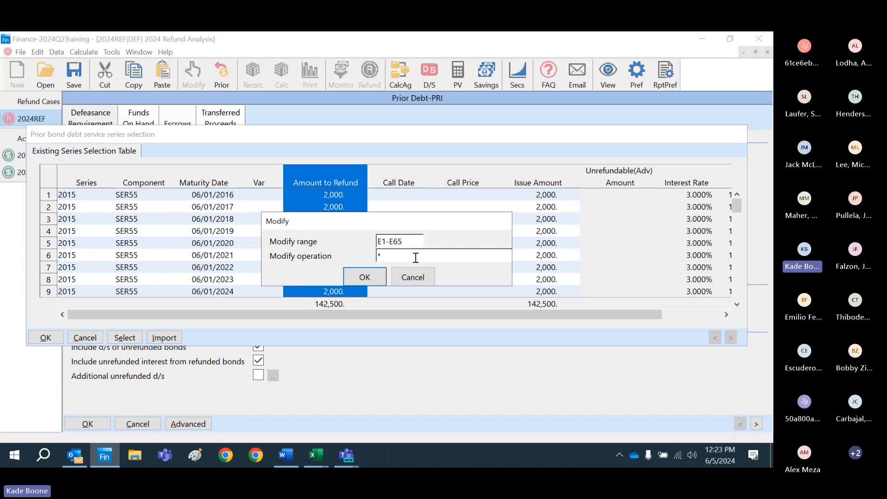
type(".80")
left_click(360, 278)
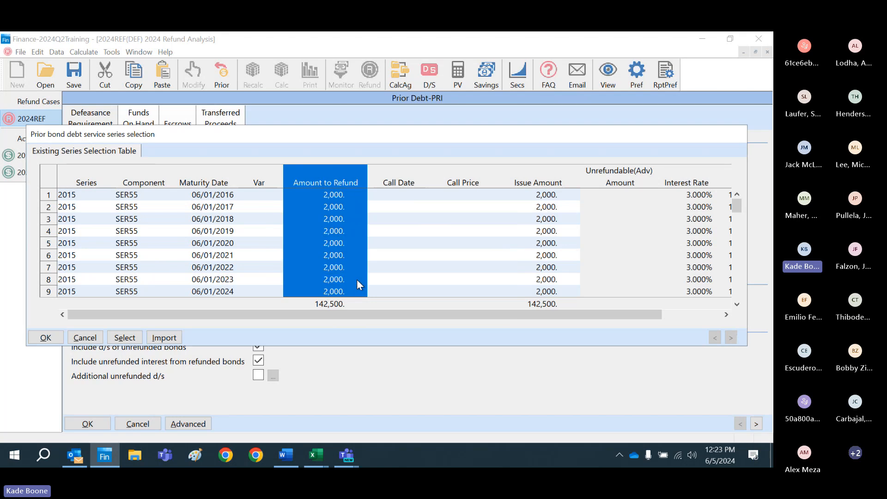
left_click(407, 254)
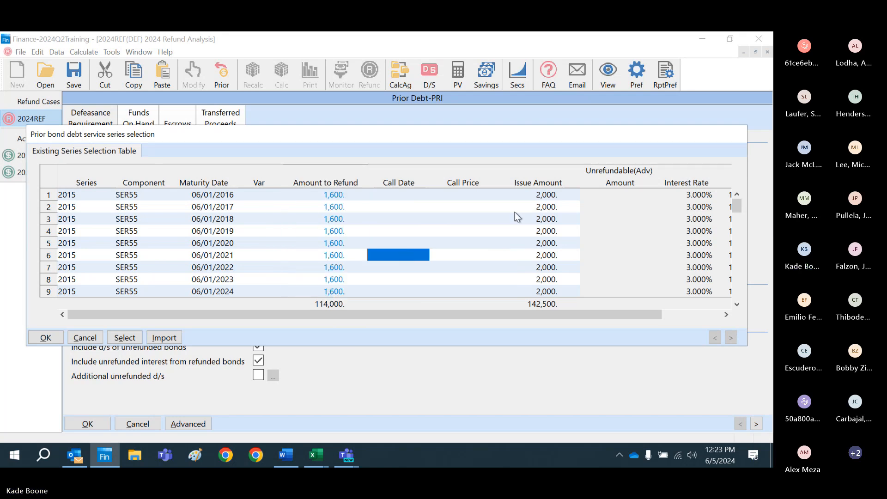
Step: Compare the Issue Amount and Amount to Refund columns, accept the table, and set the existing bonds source back to Select Bonds
left_click(525, 174)
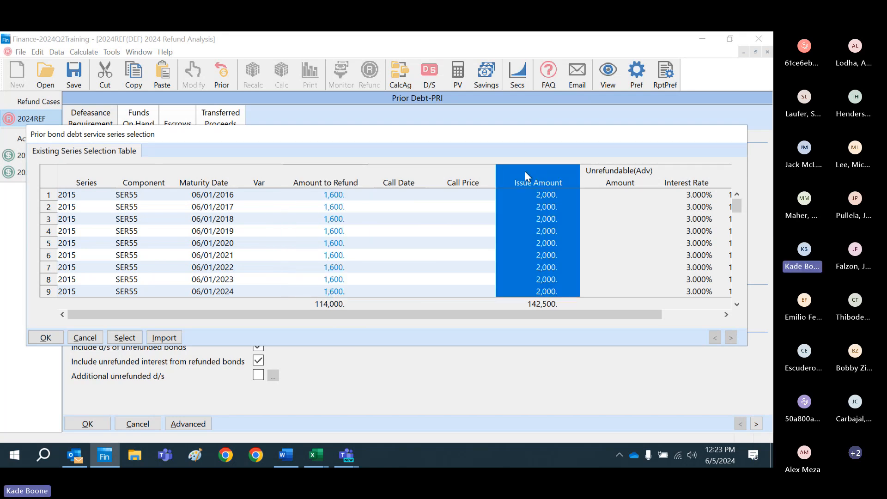
left_click(337, 180)
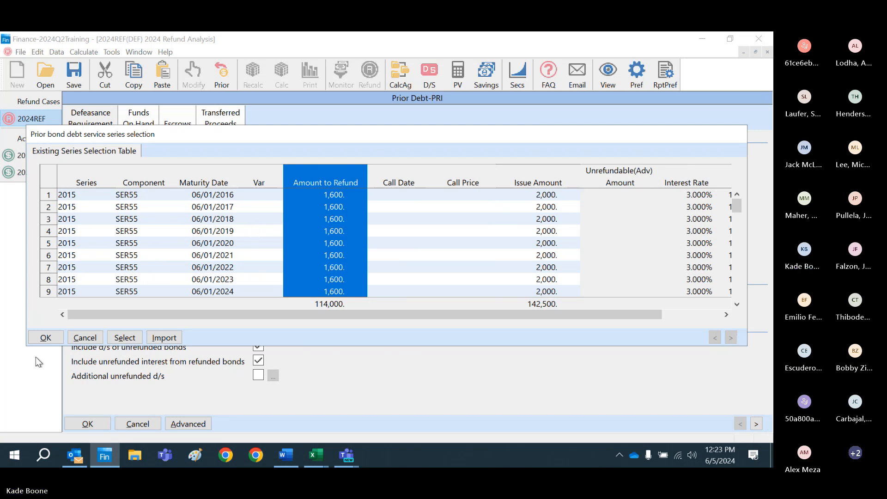
left_click(43, 339)
left_click(276, 157)
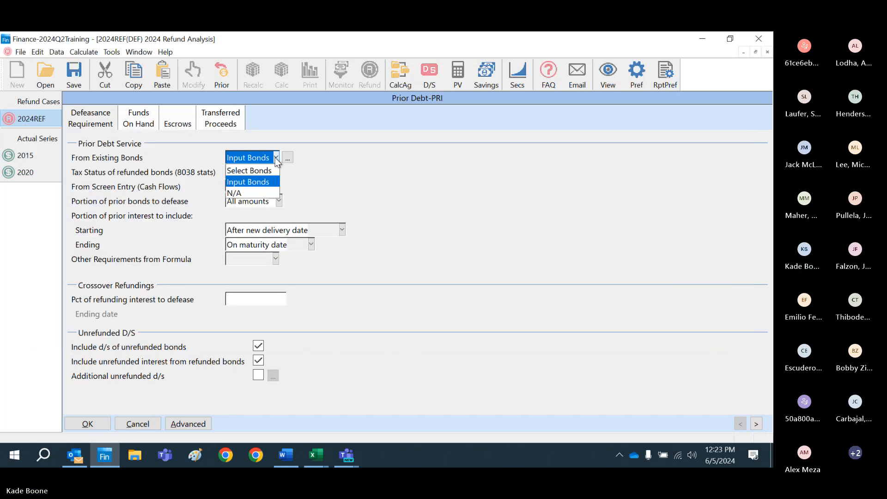
left_click(272, 169)
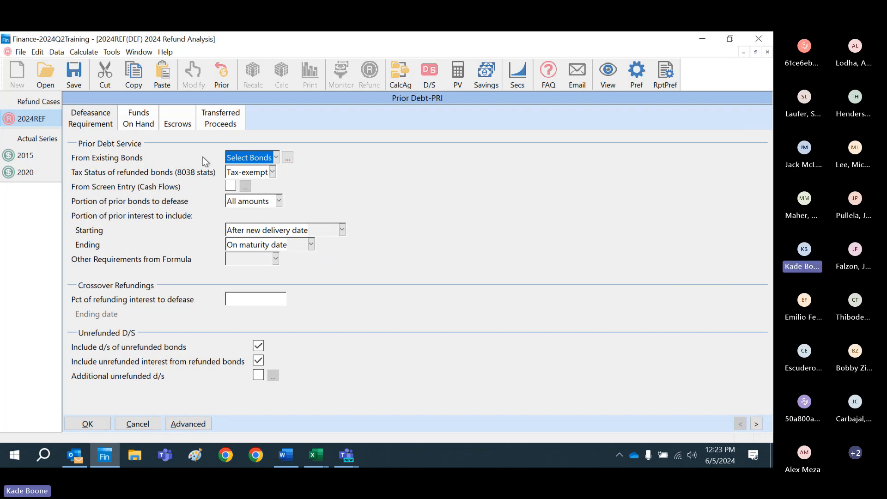
Step: Review the prior debt's advanced general options, including the earliest allowable call date, and accept them
left_click(200, 424)
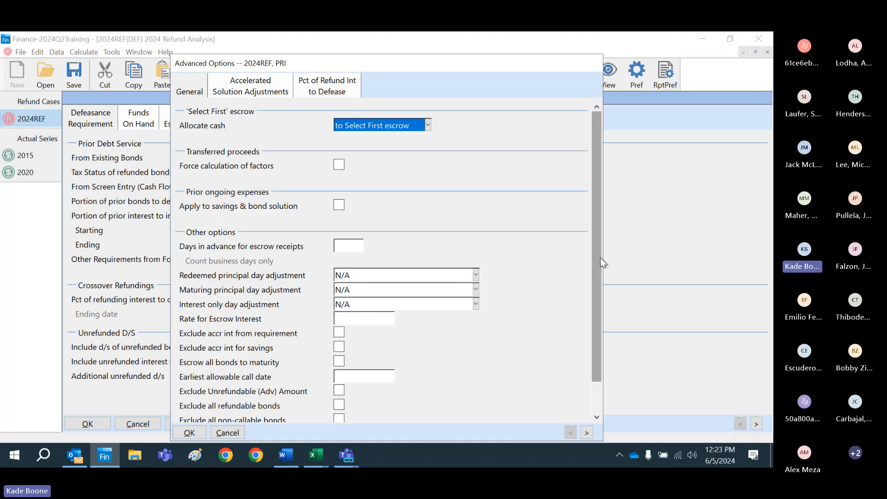
left_click_drag(597, 256, 598, 302)
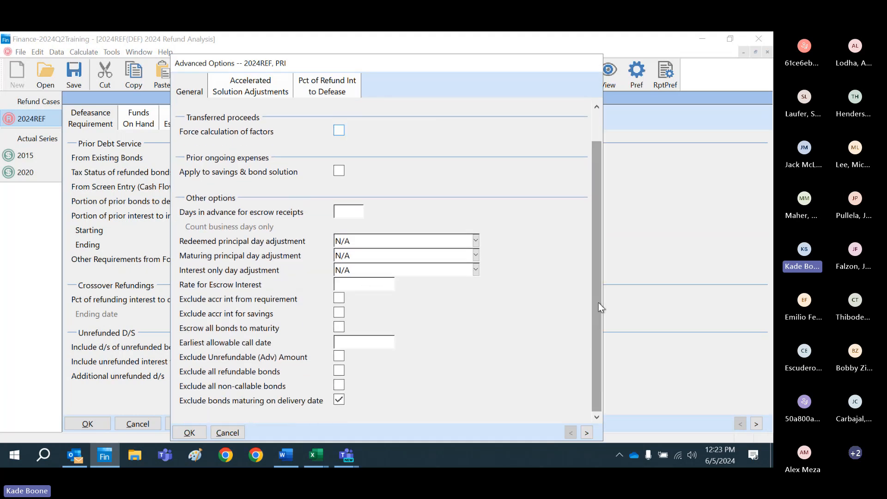
left_click(370, 339)
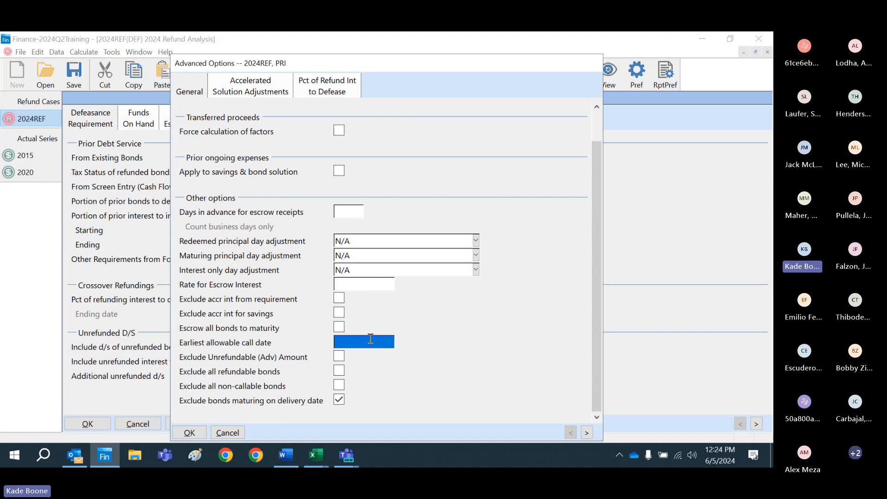
left_click(189, 433)
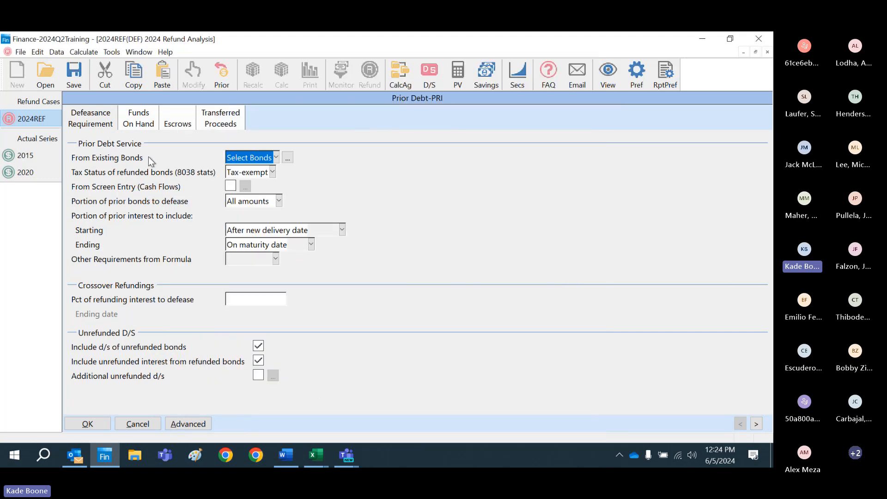
Step: Add a prior debt fund on hand described as 2015 Reserve with an amount of 100
left_click(144, 128)
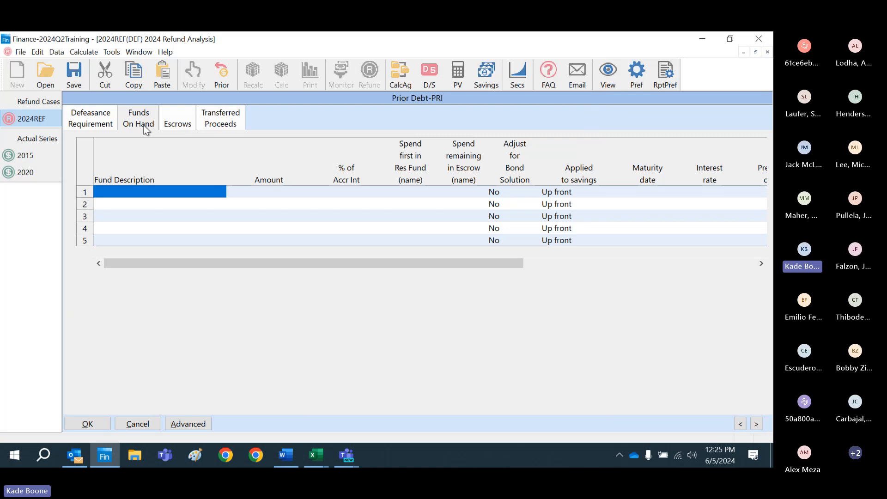
type("2015")
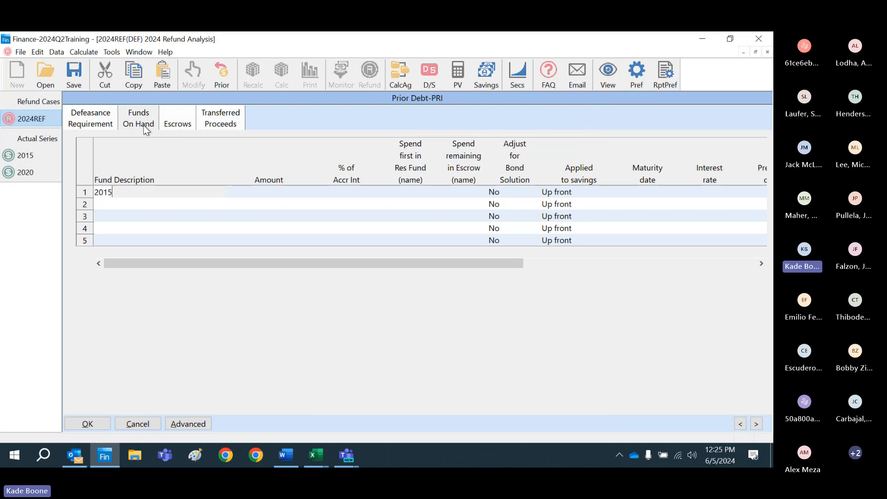
type(" Reserve")
key("Tab")
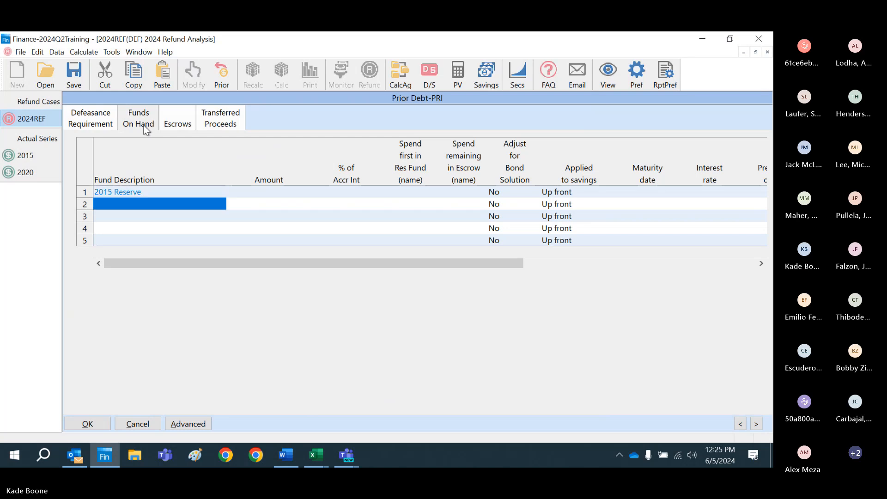
type("10")
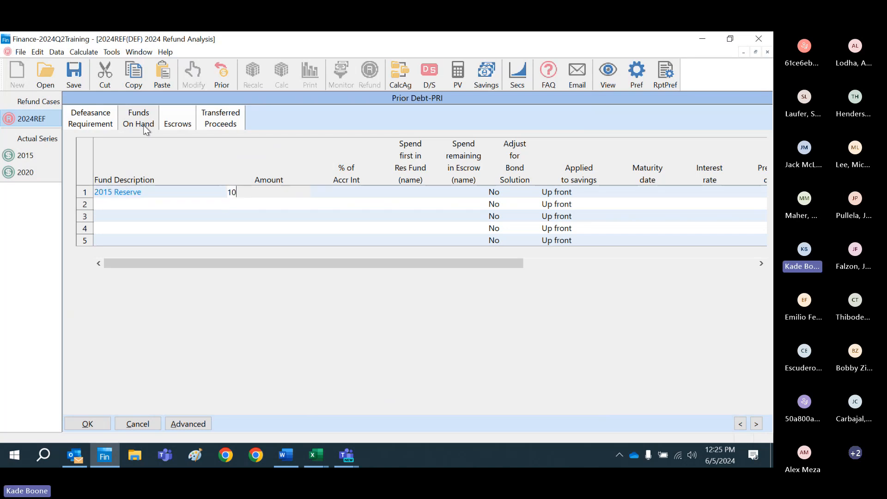
type("0")
key("Return")
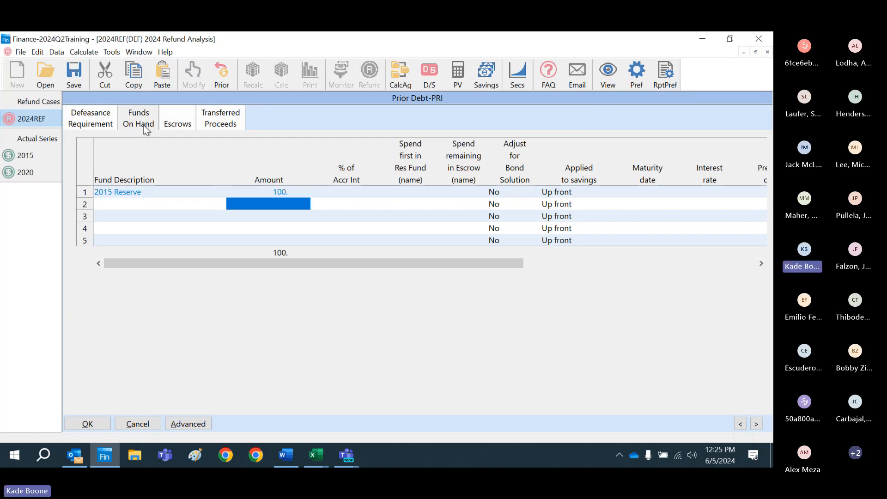
Step: Assign the remaining money of the 2015 Reserve fund to an escrow named 2015
key("Up")
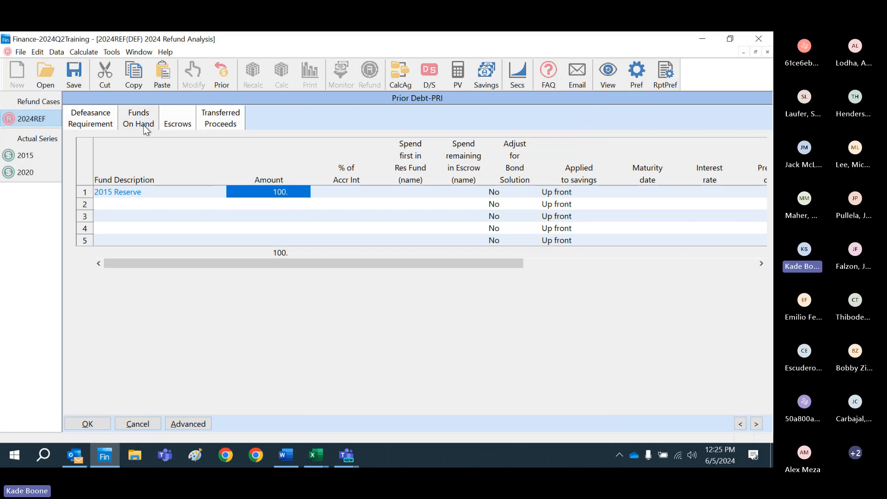
key("Right")
key("Right")
key("Right")
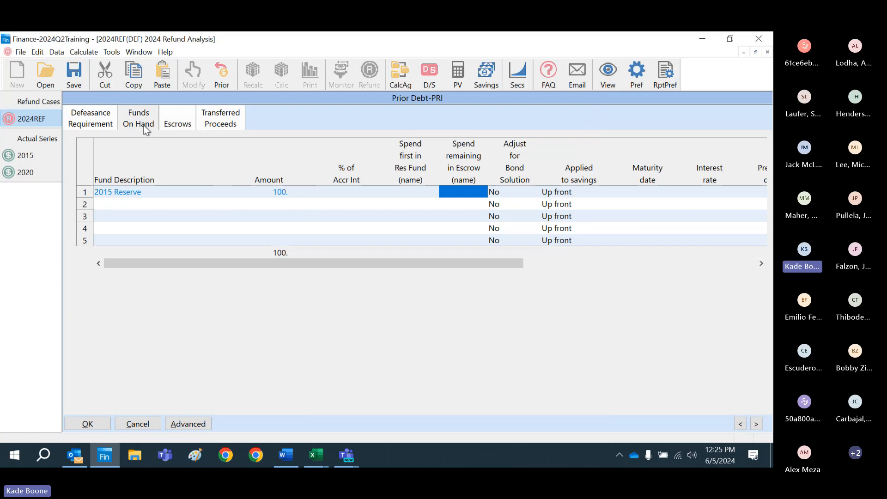
type("2015")
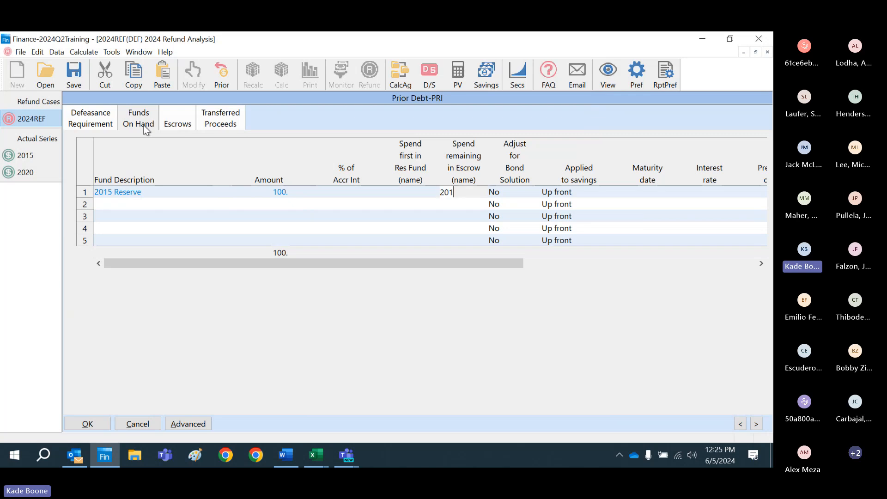
key("Return")
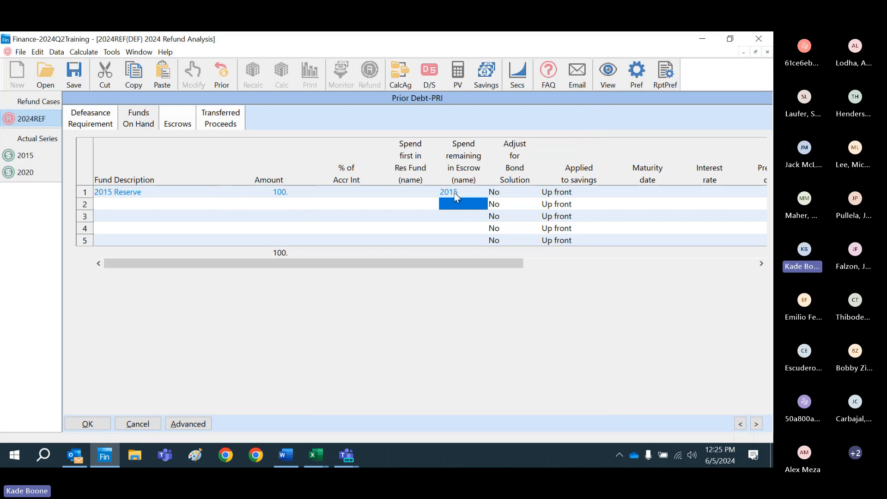
Step: Add two prior debt escrows named 2015 and BP
left_click(175, 120)
type("2015")
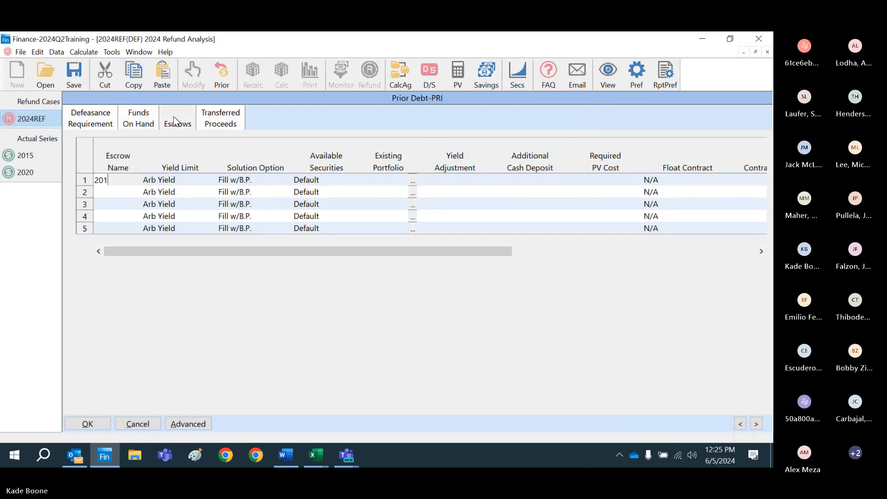
key("Return")
type("BP")
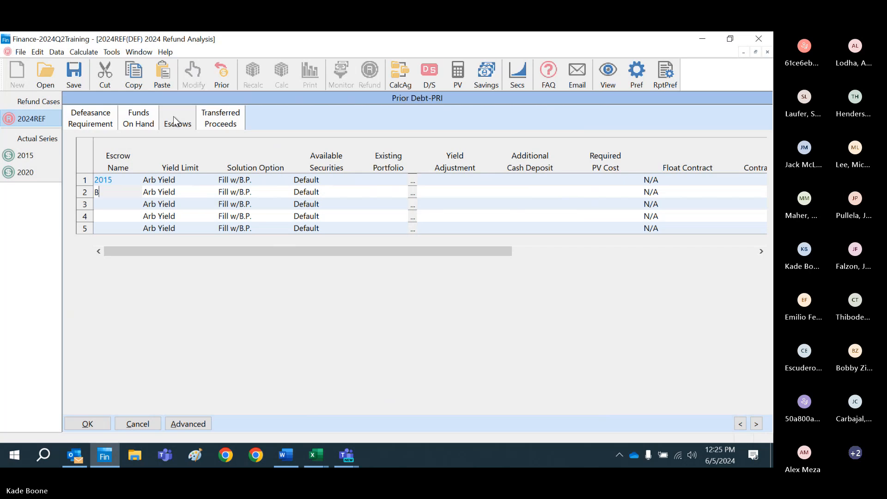
key("Return")
Step: Set the 2015 escrow's solution option to Select First
key("Up")
key("Up")
key("Right")
key("Right")
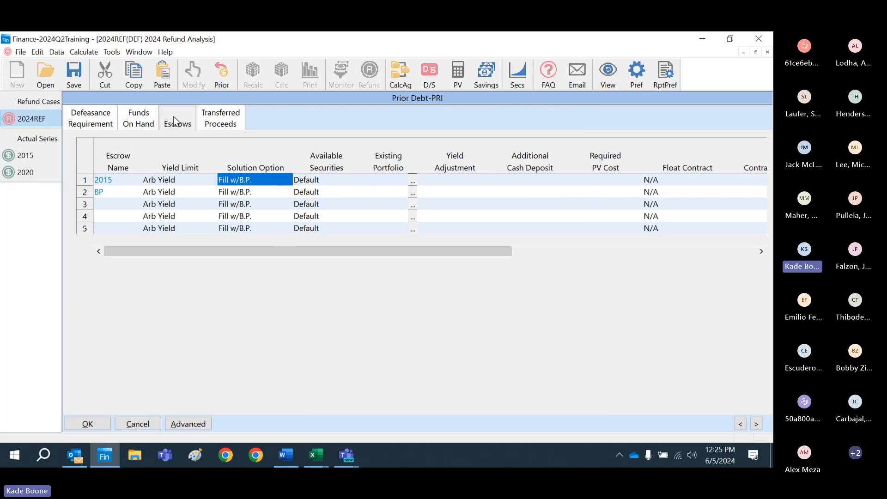
key("s")
Step: Review the 2015 Reserve fund's amount, escrow assignment and bond solution adjustment in the funds on hand
left_click(151, 121)
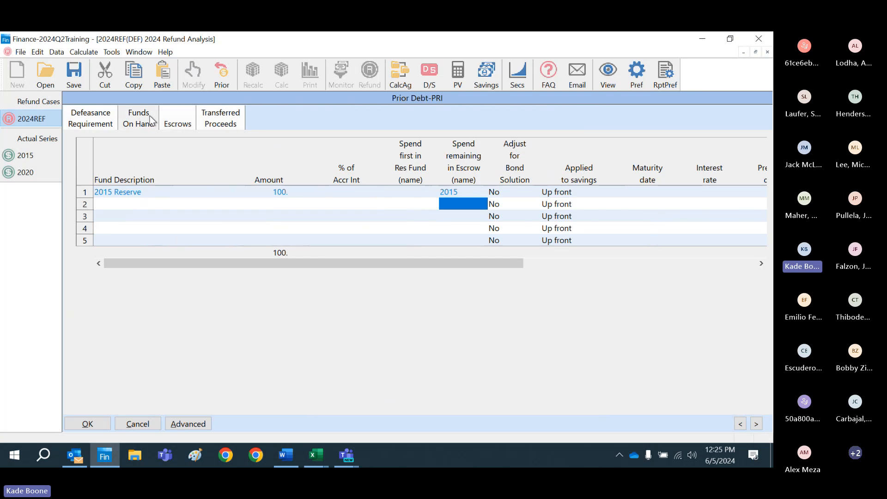
left_click(187, 123)
left_click(138, 128)
key("Up")
key("Left")
key("Left")
key("Left")
key("Right")
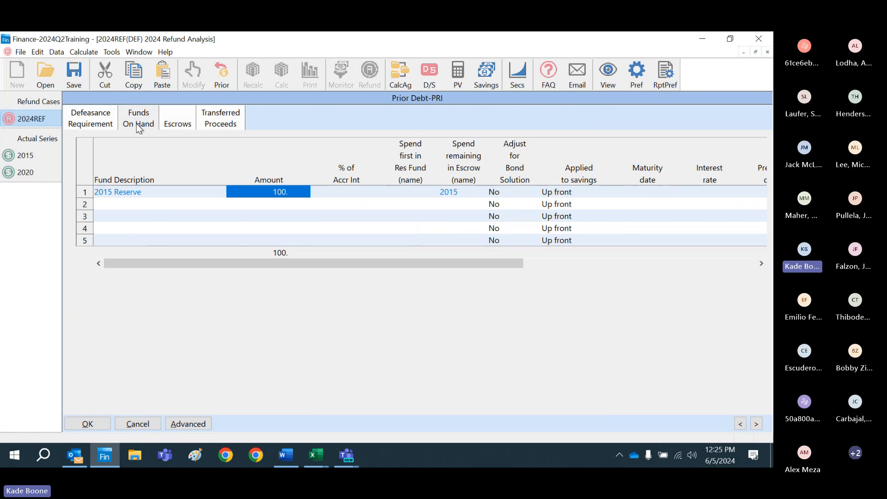
key("Right")
key("Right")
key("Right")
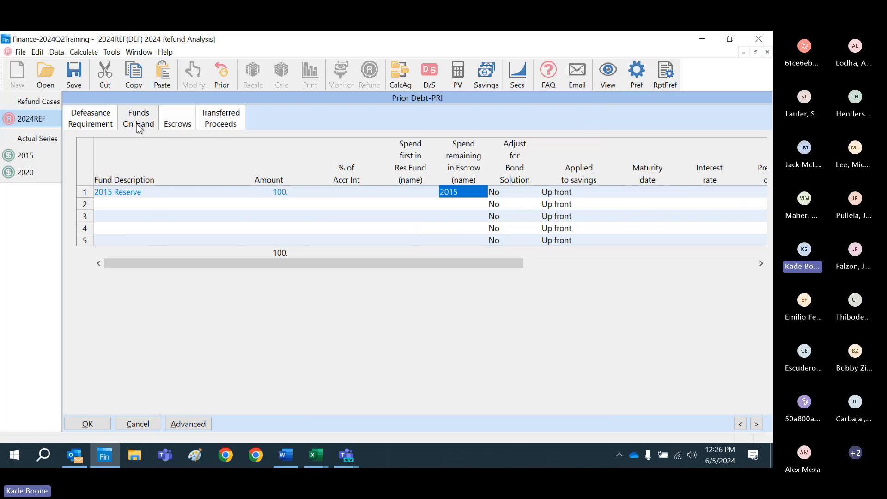
key("Right")
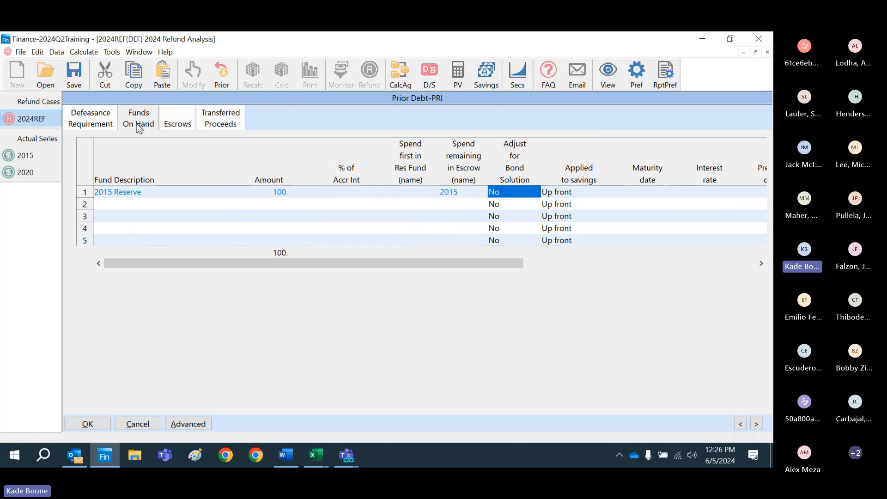
key("Left")
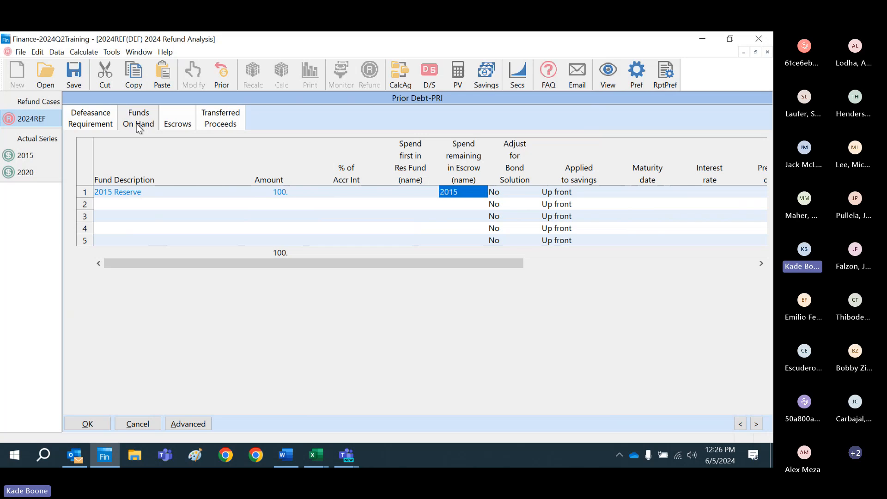
Step: Compare the fund's escrow name with the 2015 entry in the escrow list, and accept the prior debt settings
left_click(181, 123)
left_click(139, 123)
left_click(187, 120)
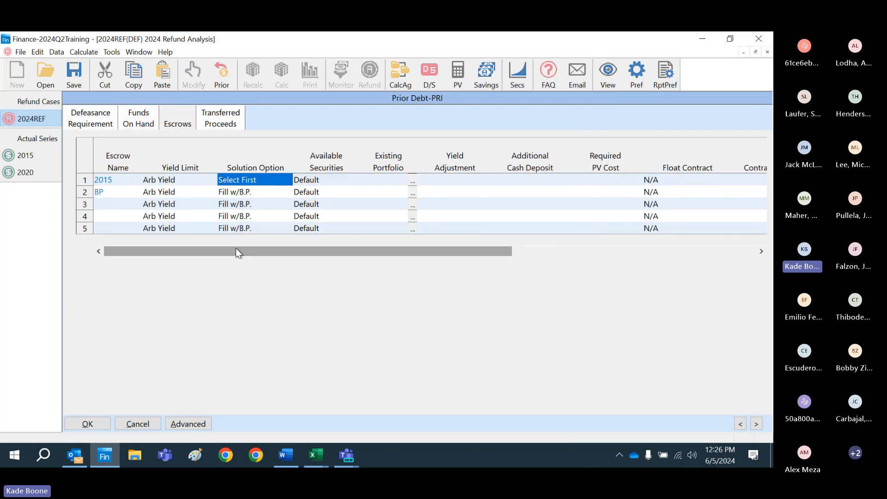
left_click(140, 121)
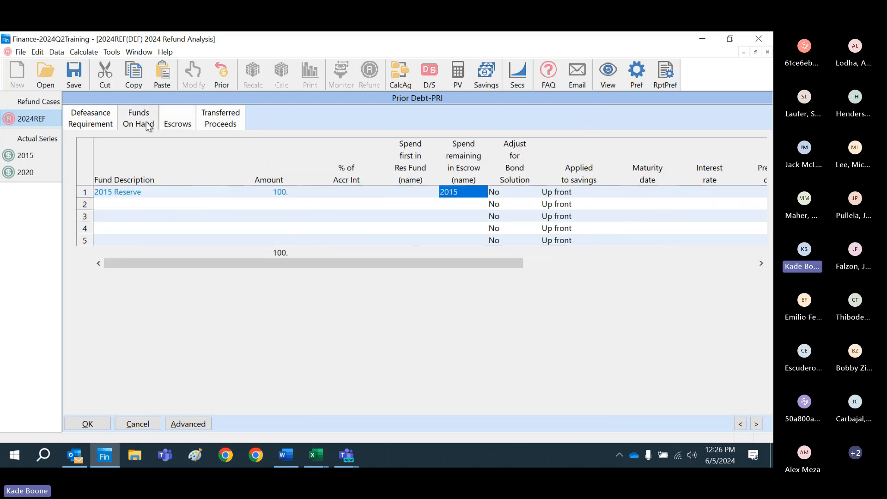
left_click(185, 124)
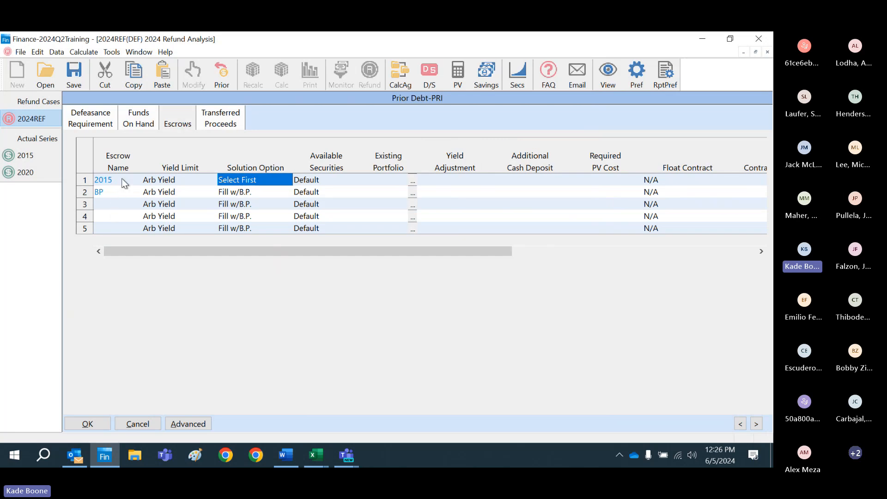
left_click(124, 181)
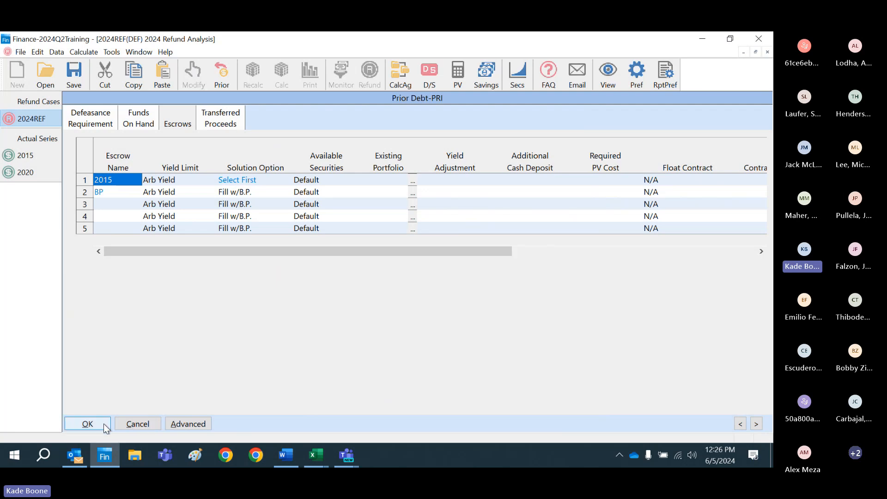
left_click(88, 424)
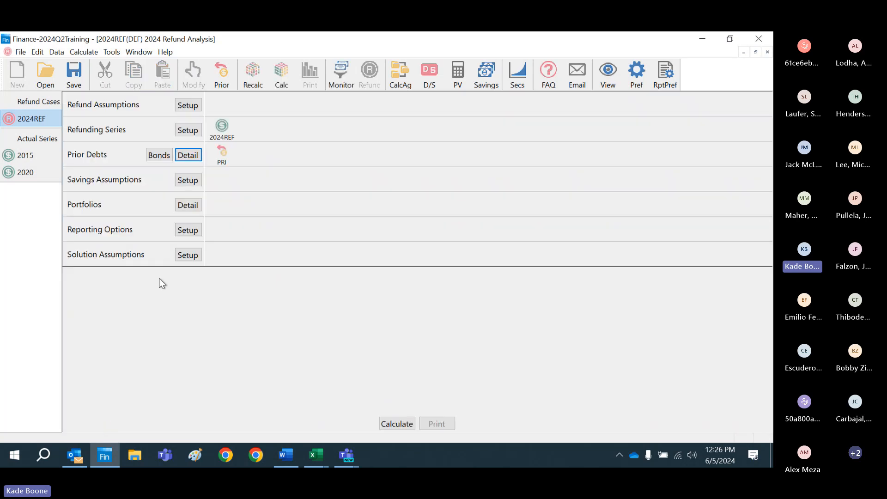
Step: Review the global proceeds escrow's additional cash and yield limit in the refund assumptions, and accept them
left_click(188, 105)
left_click(164, 115)
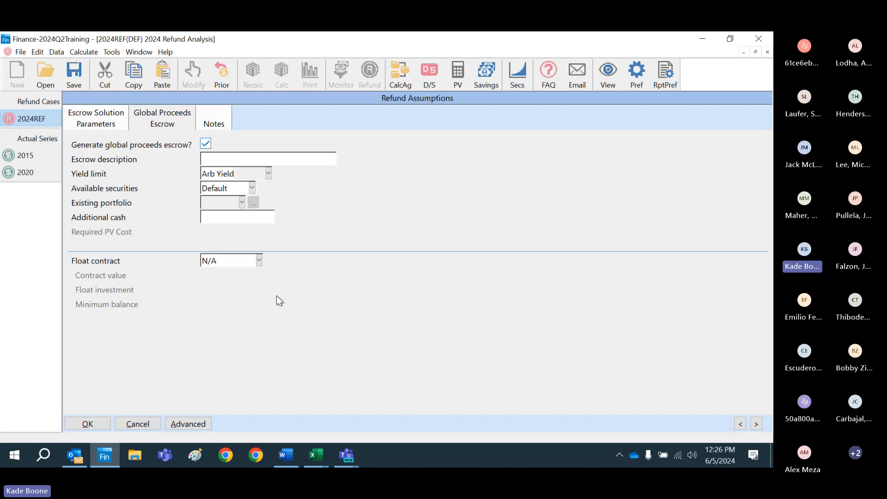
left_click(249, 217)
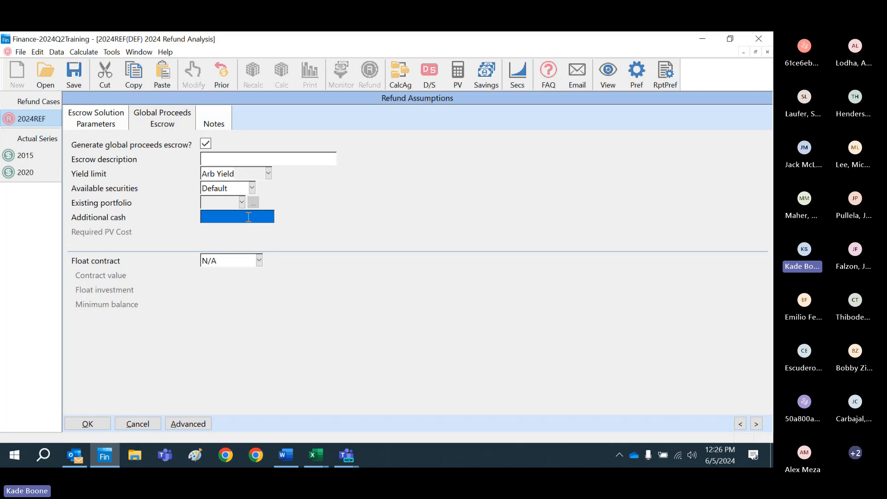
key("shift+Tab")
key("shift+Tab")
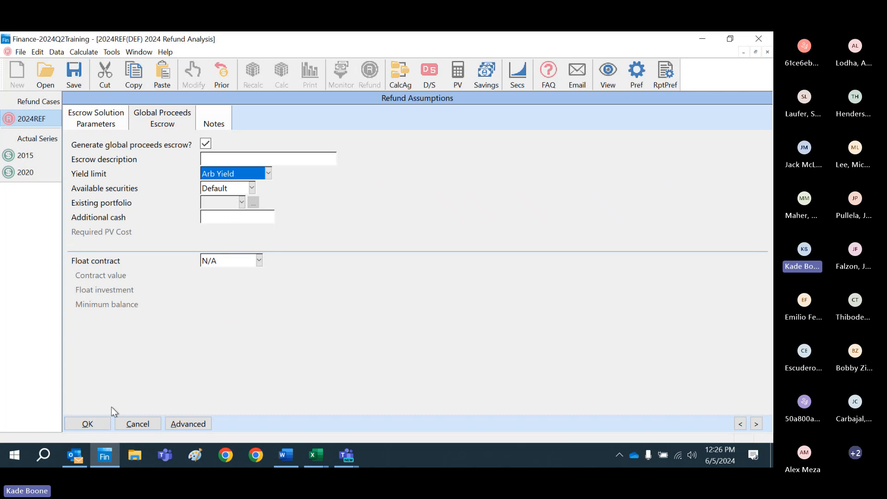
left_click(88, 423)
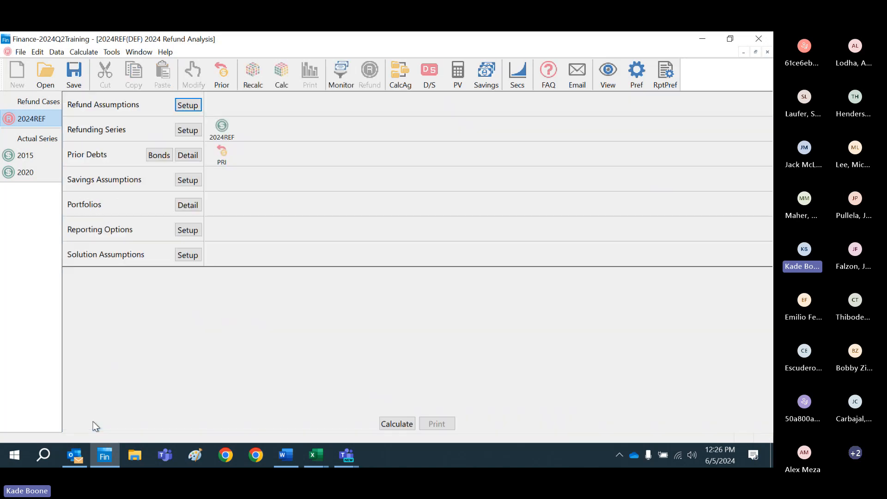
Step: Reopen the PRI prior debt to check its escrow list, and accept it
double_click(222, 159)
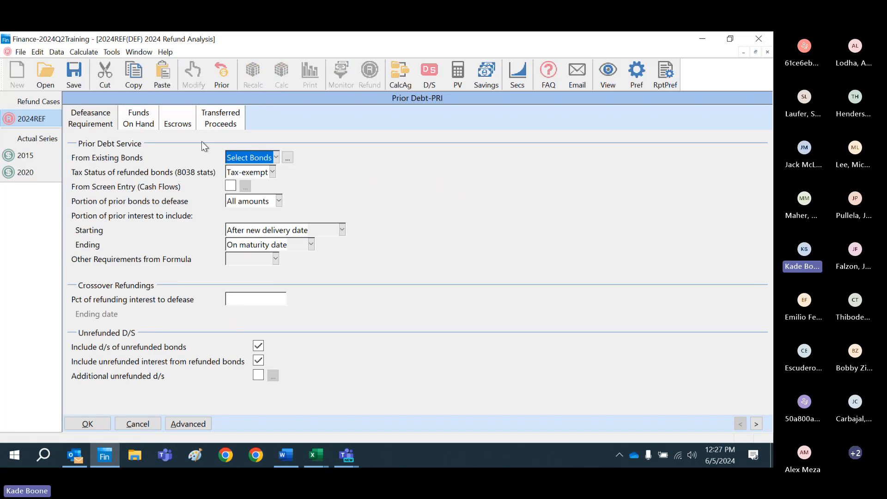
left_click(184, 123)
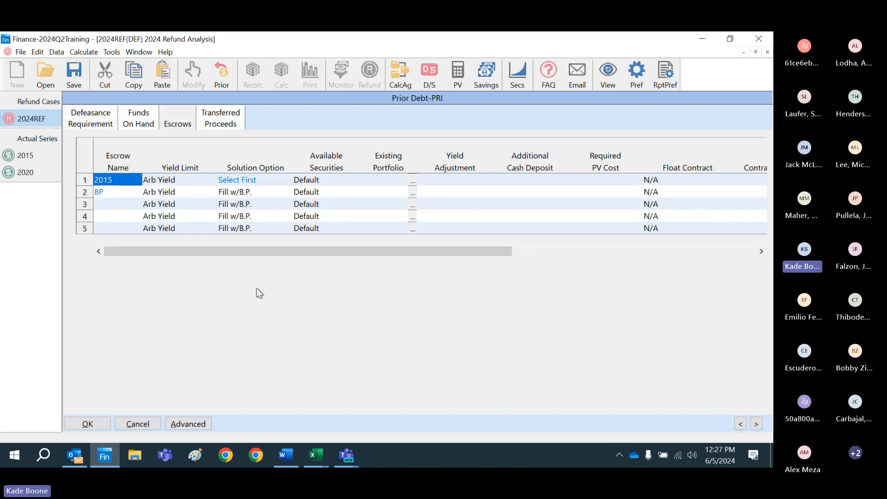
left_click(87, 423)
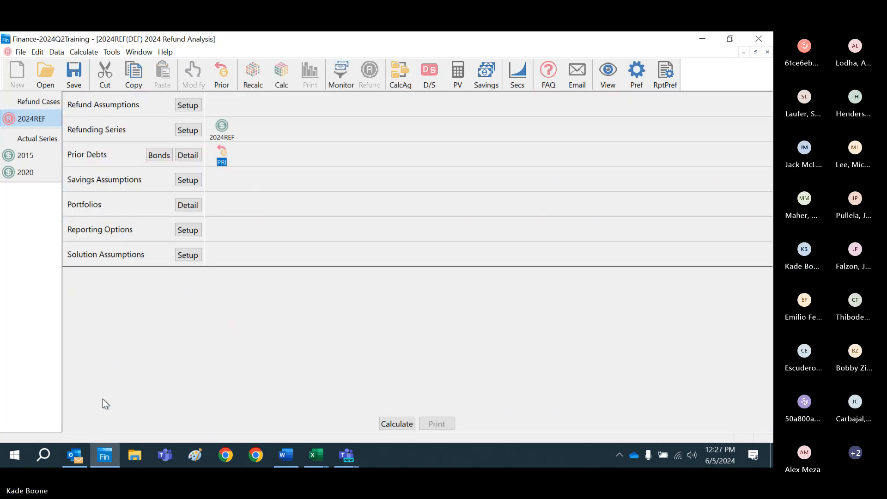
Step: Review the savings assumptions' expenditure adjustments, including the options for applying reserve funds, and accept them
left_click(187, 180)
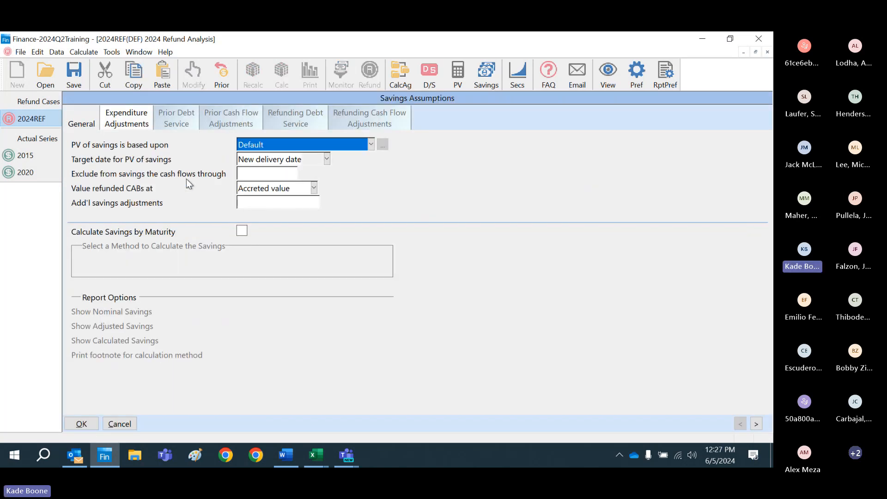
left_click(138, 121)
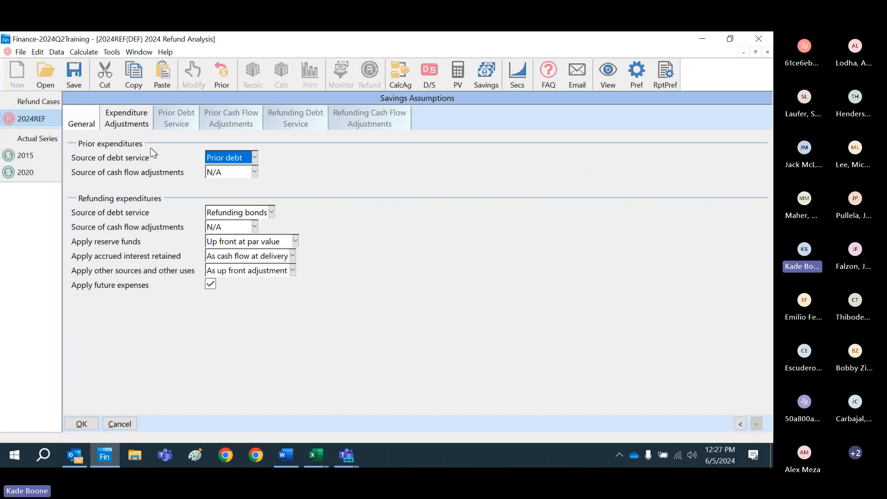
left_click(295, 241)
left_click(339, 225)
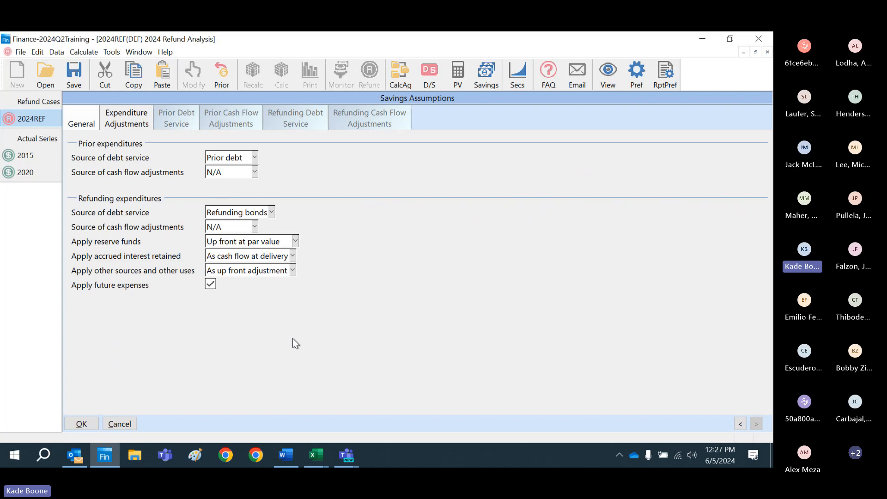
left_click(82, 423)
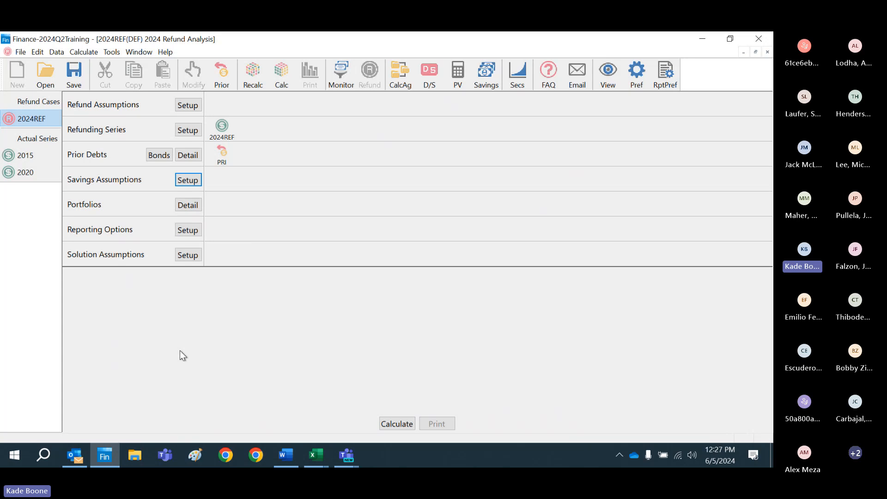
Step: Reopen the savings assumptions to recheck the general and expenditure adjustment settings, and accept them
left_click(197, 182)
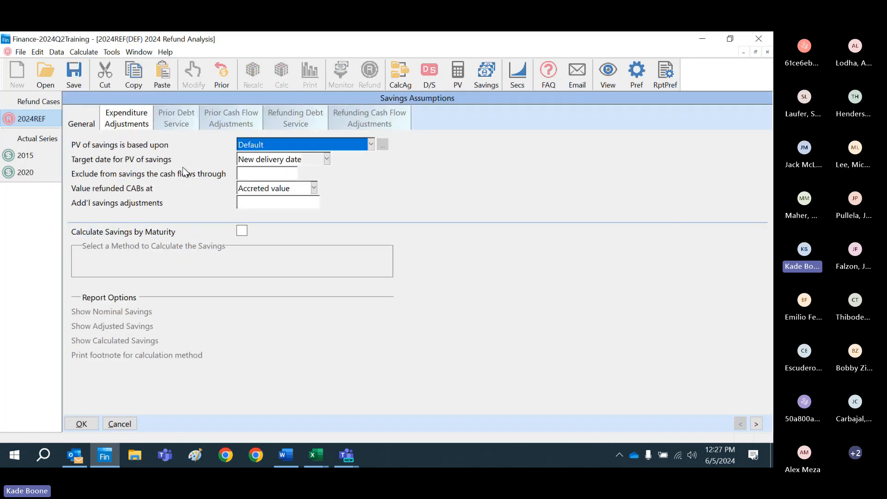
left_click(121, 121)
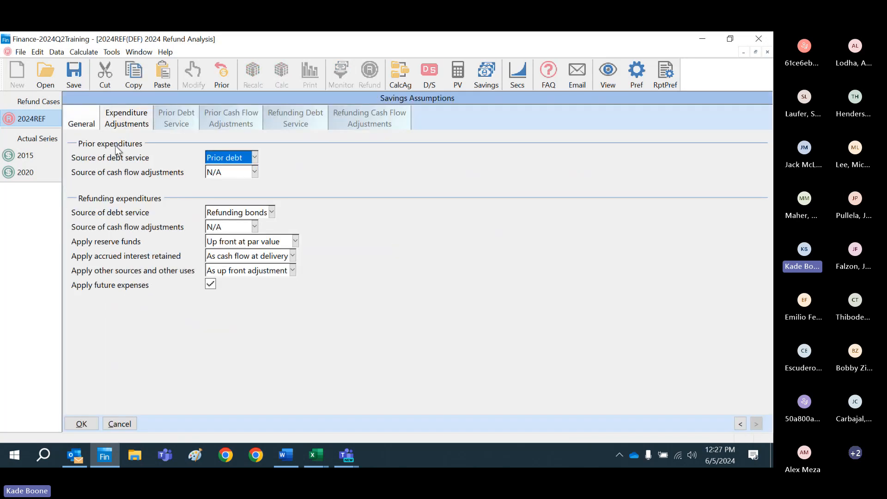
left_click(93, 123)
left_click(81, 424)
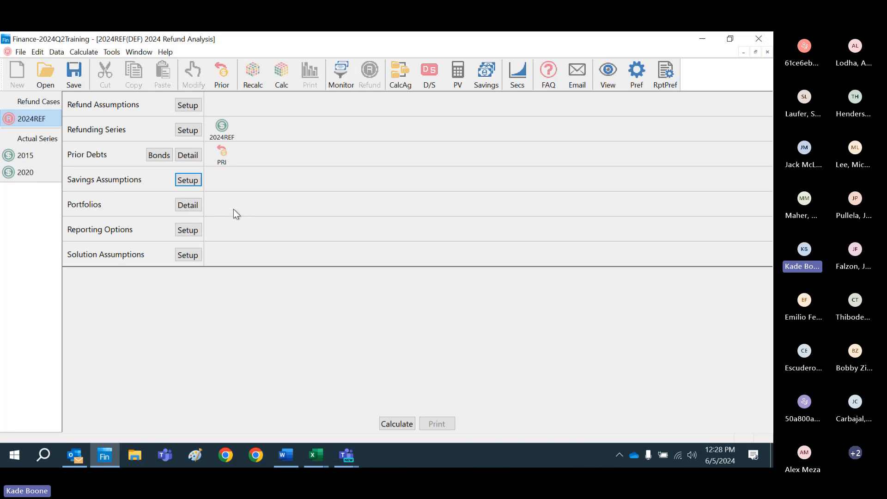
Step: Review the reporting options for footnotes, alternate text and additional titles, and accept them
left_click(196, 231)
left_click(138, 125)
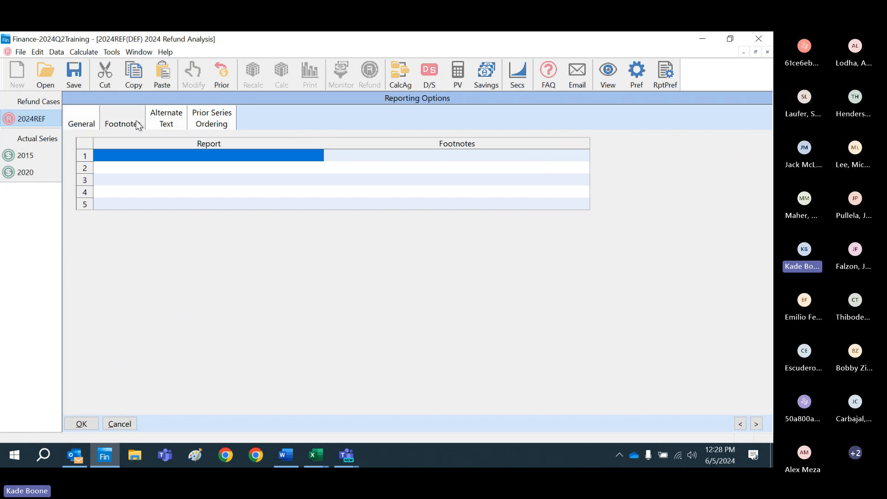
left_click(164, 129)
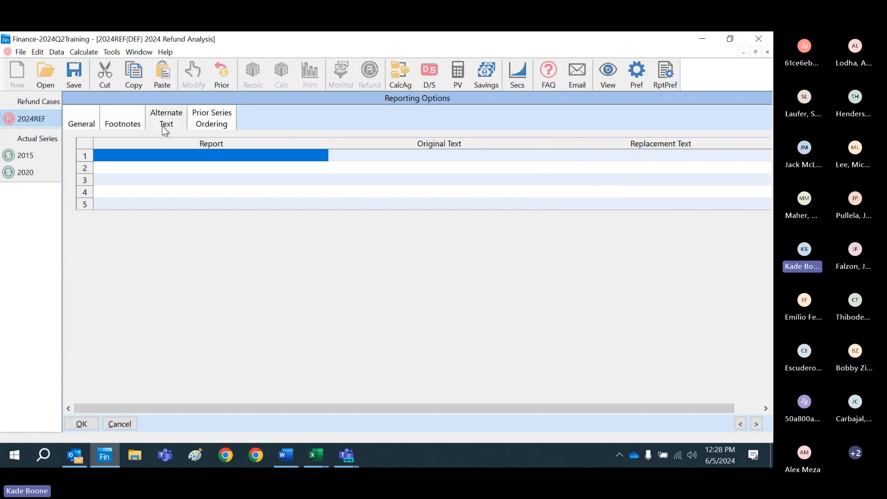
left_click(92, 120)
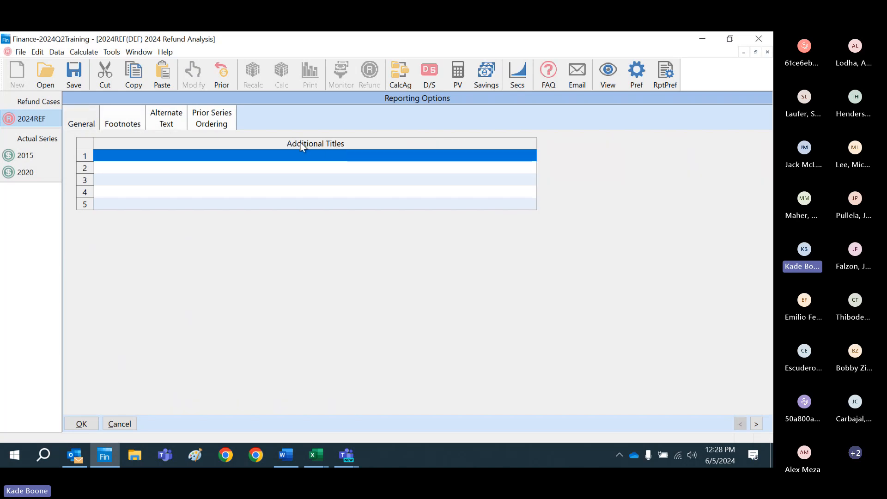
left_click(87, 424)
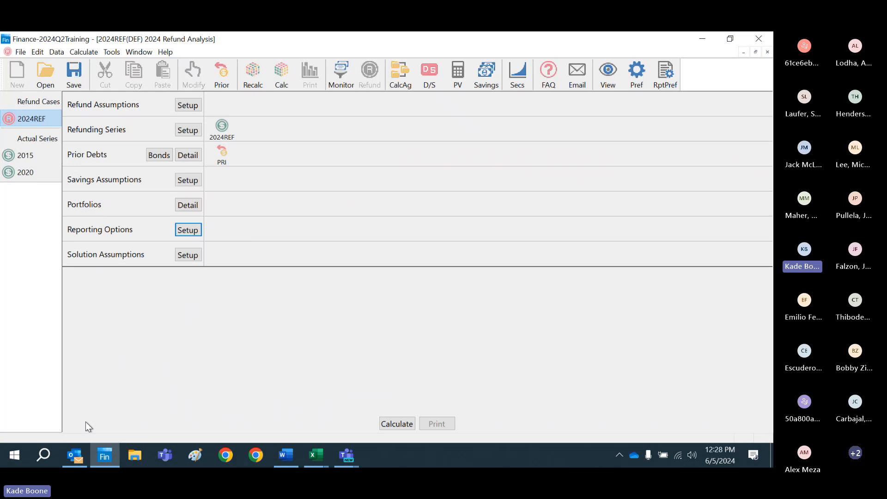
Step: Save the case with the solution assumptions open, and set the type of bond solution to Uniform (level coverage amount)
left_click(188, 254)
left_click(73, 70)
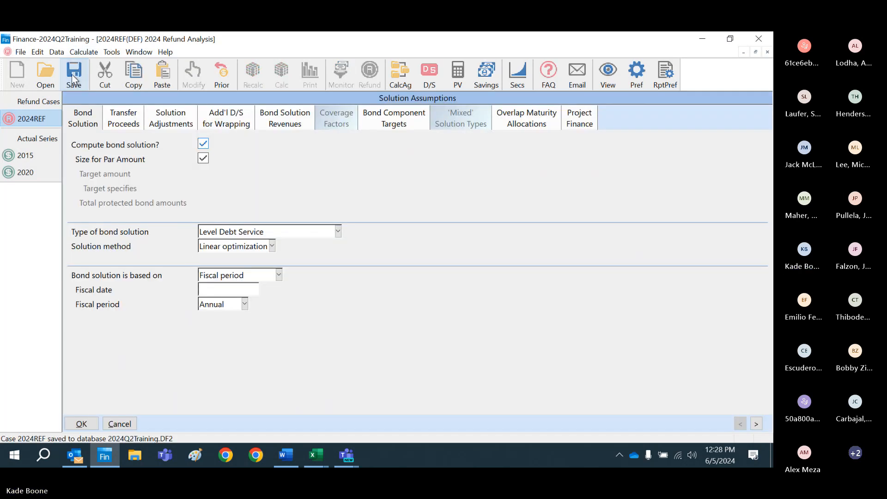
left_click(338, 231)
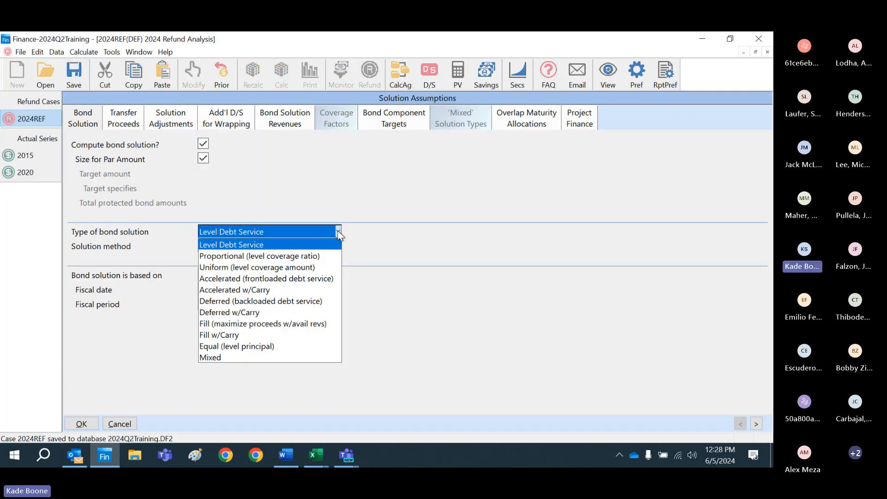
left_click(322, 269)
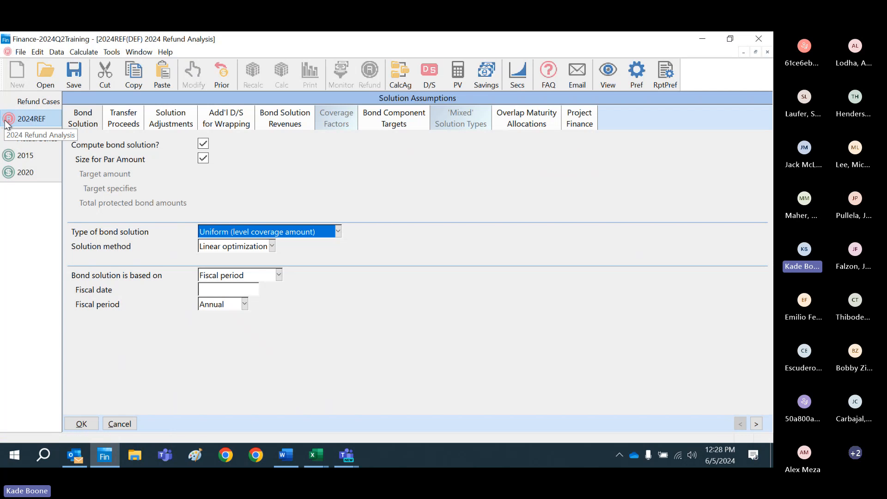
Step: Try Screen entry as the additional source of revenue constraints, check the prior debt service options, and restore N/A
left_click(282, 121)
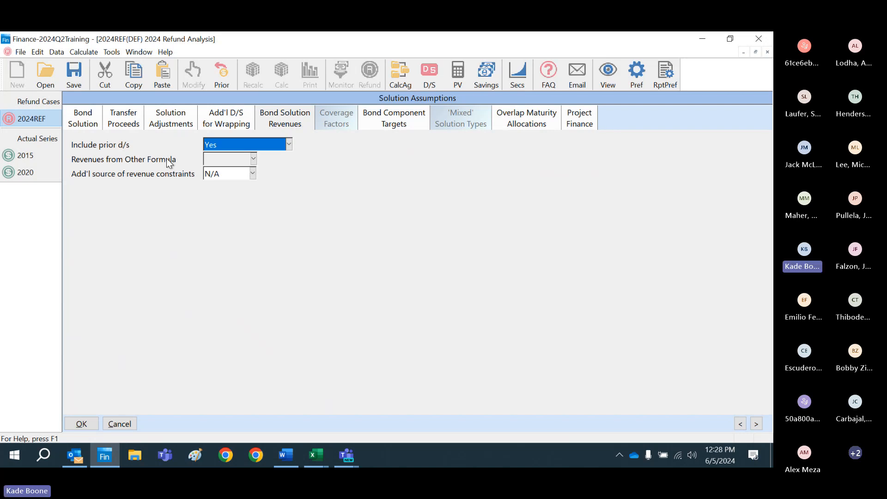
left_click(253, 174)
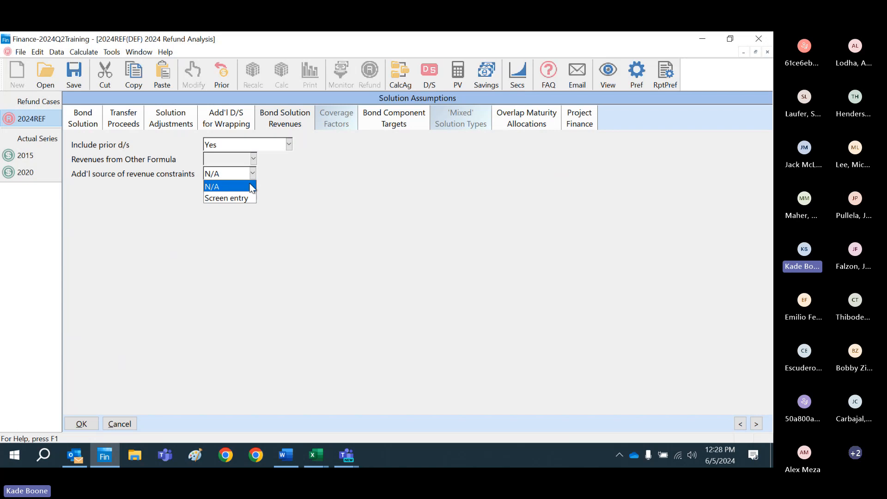
left_click(237, 202)
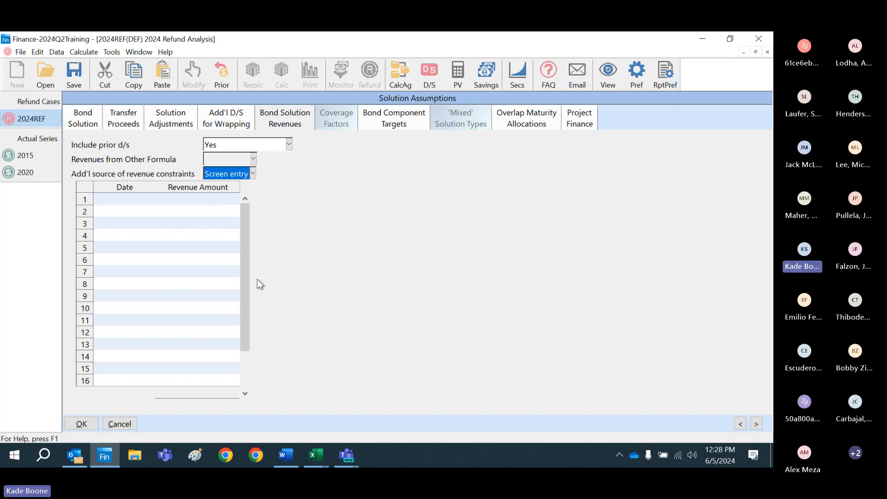
left_click(288, 145)
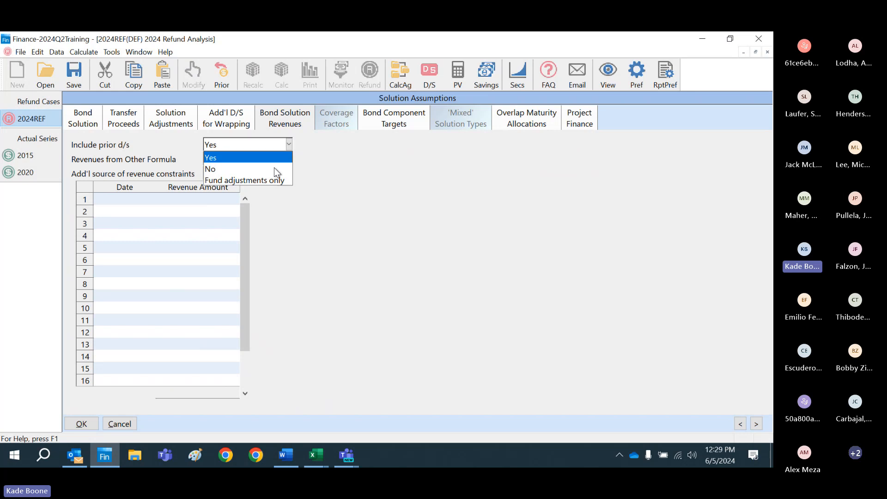
left_click(374, 140)
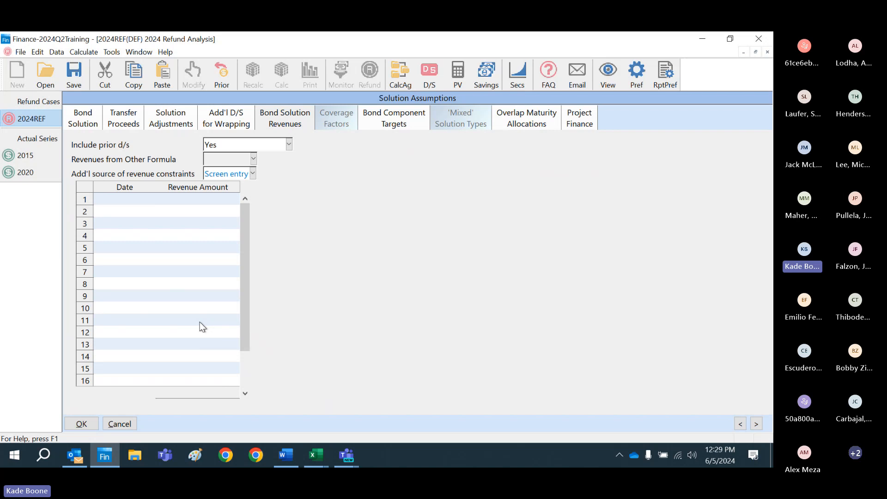
left_click(253, 174)
left_click(250, 185)
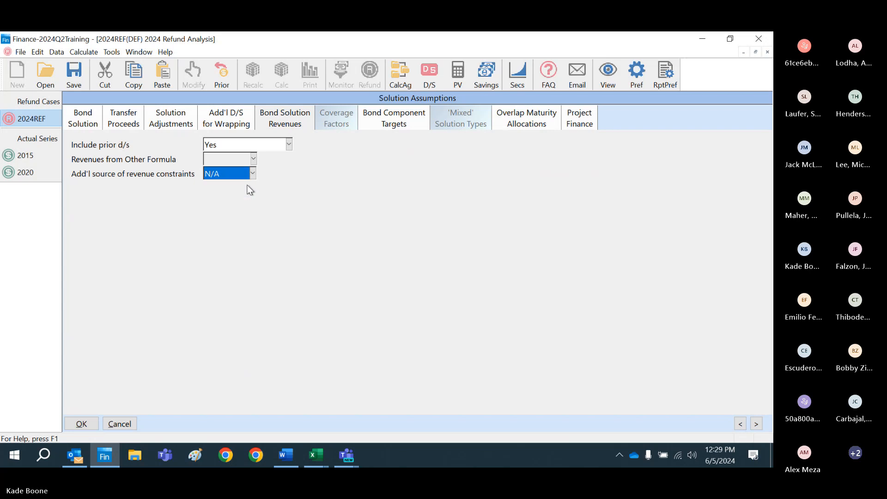
Step: Accept the solution assumptions and save the 2024REF refund case
left_click(81, 423)
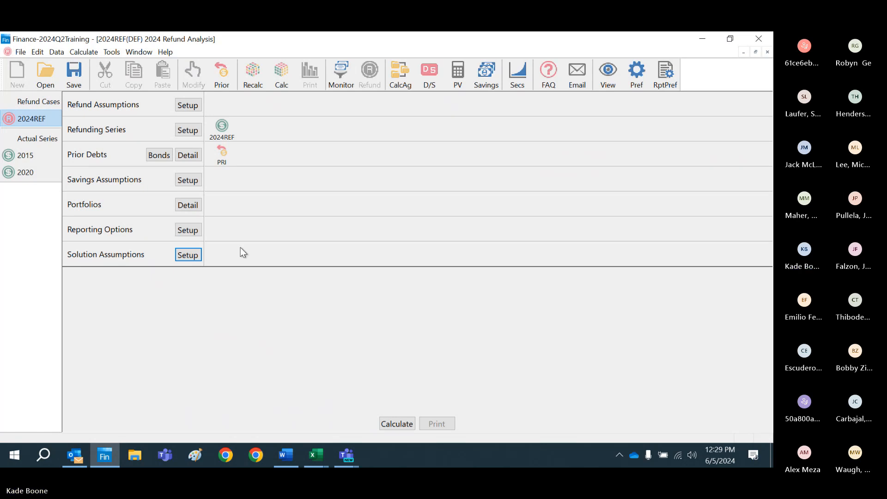
left_click(82, 80)
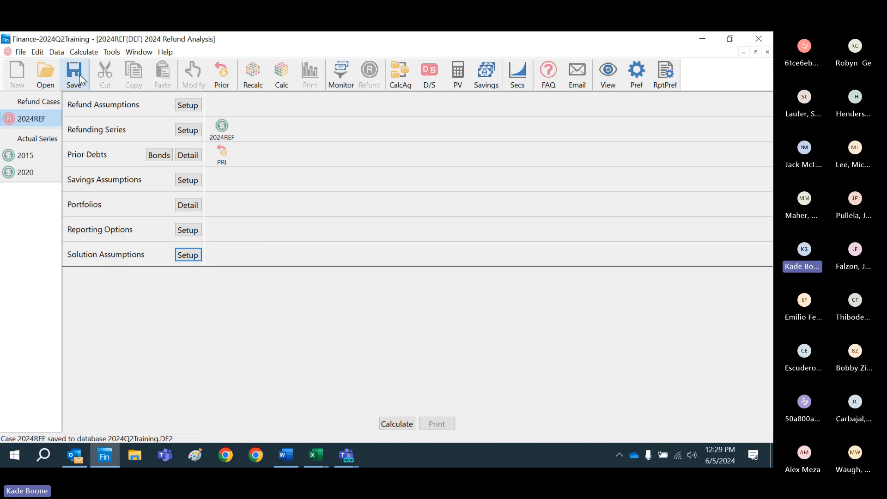
Step: Check the PRI prior debt's funds on hand and its escrows' solution options, and accept the settings
double_click(223, 157)
left_click(149, 118)
left_click(190, 119)
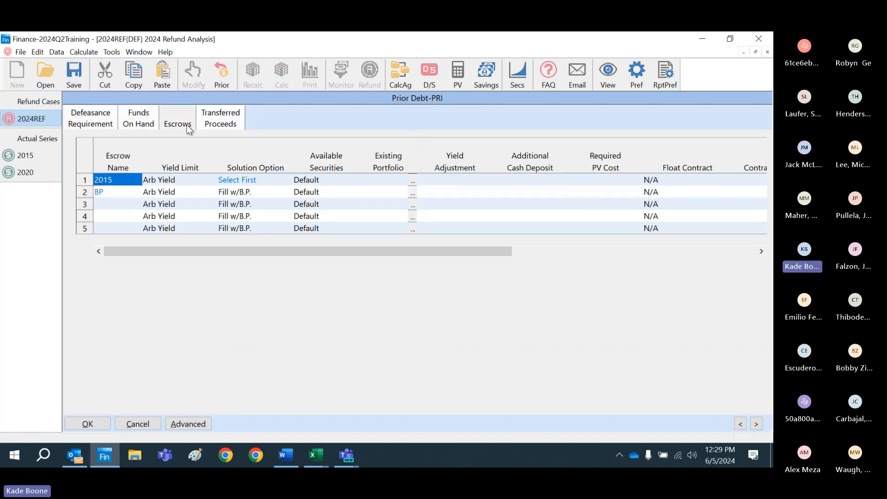
left_click(92, 425)
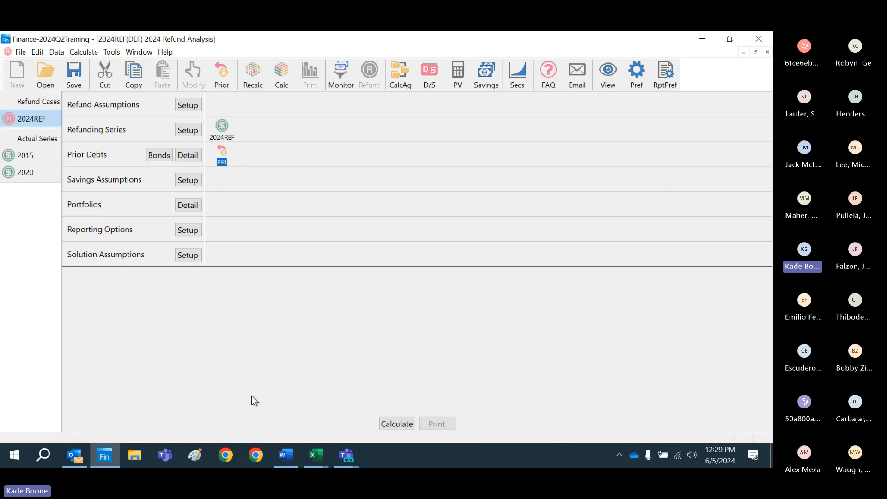
Step: Calculate the refund case, continue past the warnings, and close the results summary
left_click(395, 423)
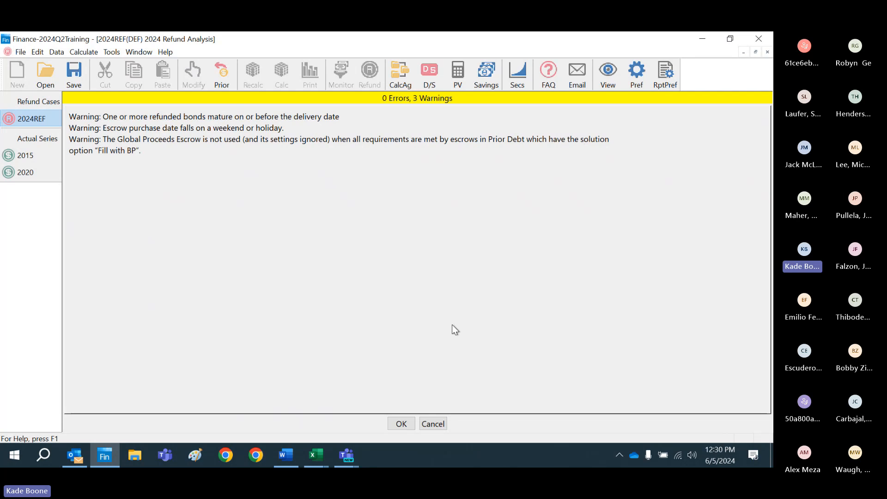
left_click(409, 421)
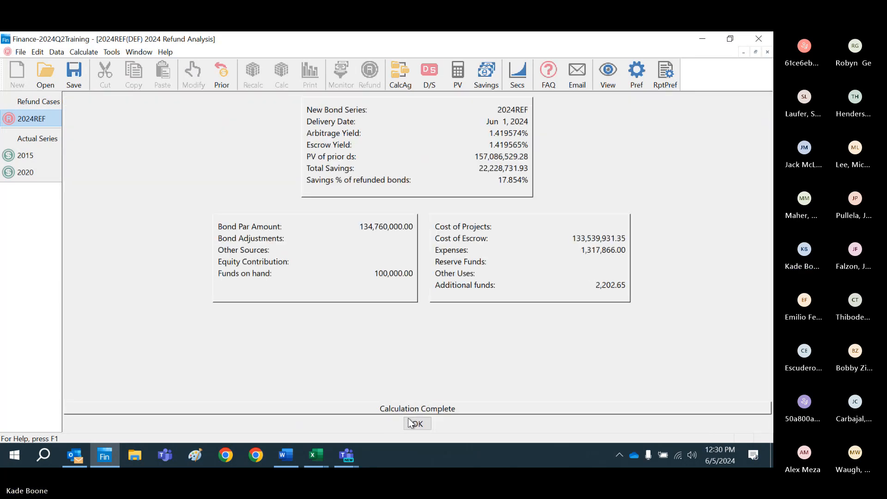
left_click(417, 424)
Step: Select the Sources and Uses of Funds, Summary of Refunding Results, Summary of Bonds Refunded and Savings reports for printing
left_click(436, 424)
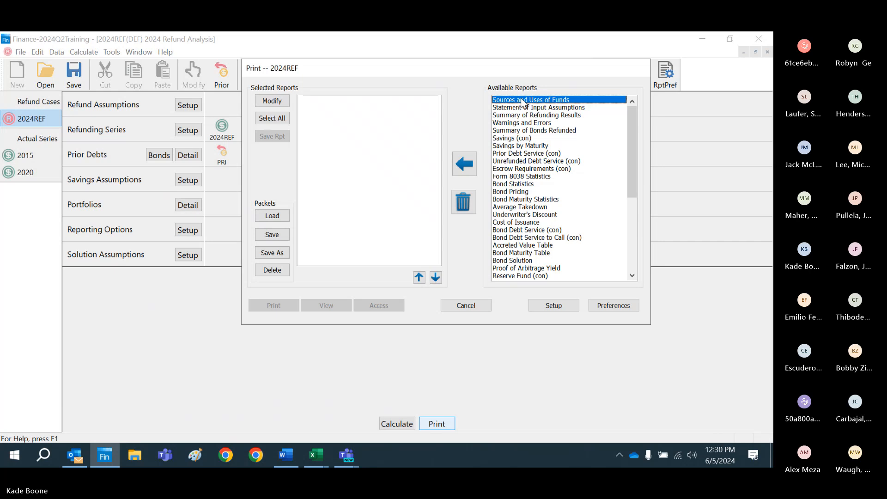
double_click(522, 104)
double_click(517, 116)
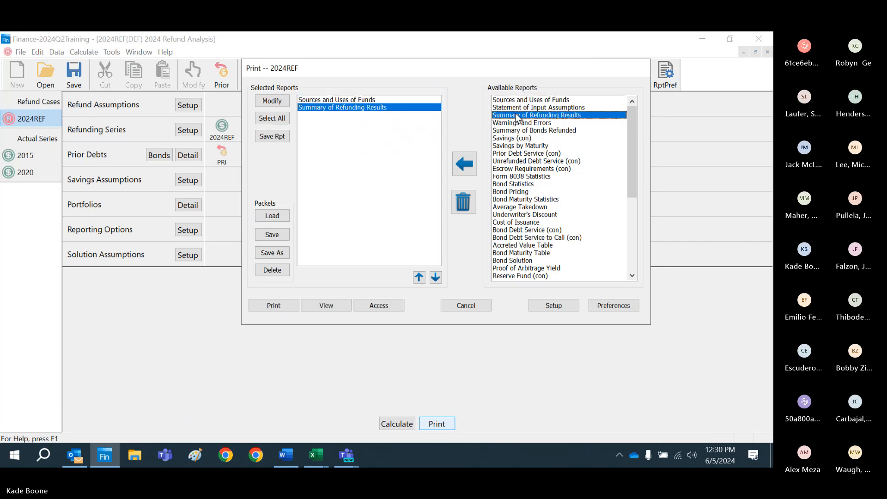
left_click(515, 133)
double_click(515, 133)
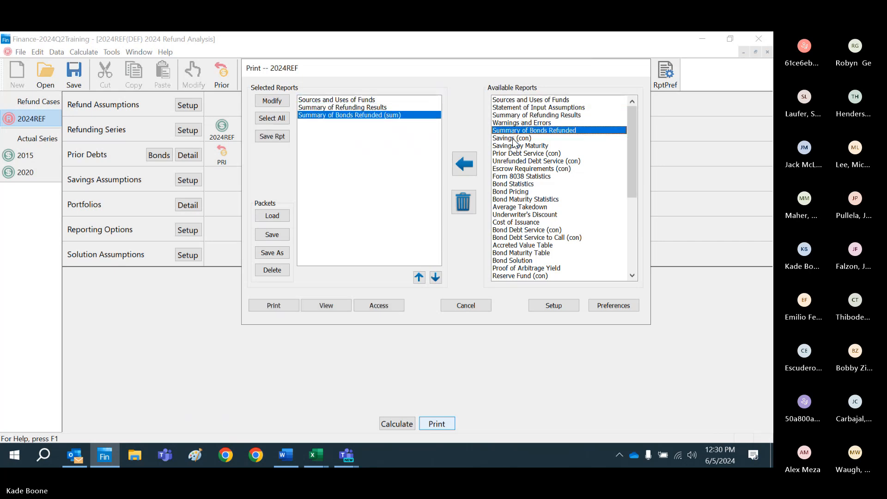
double_click(515, 139)
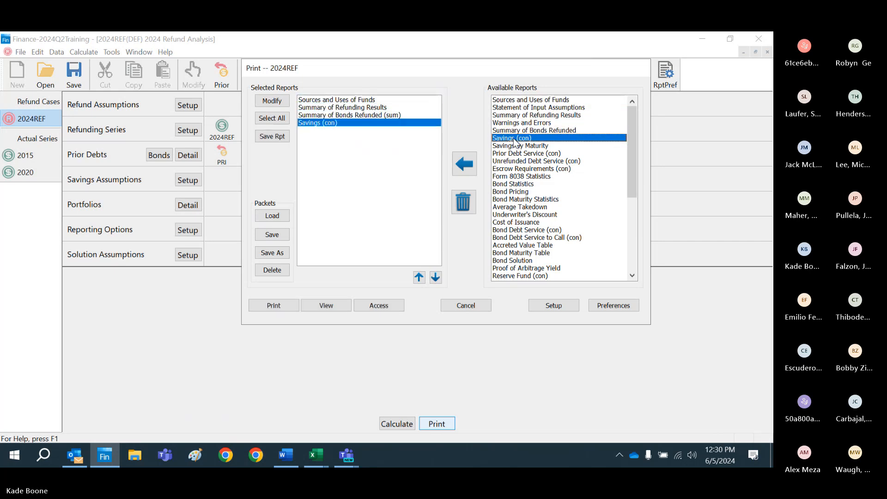
Step: Add the Escrow Requirements and Bond Solution reports to the selection, placing Bond Solution above Escrow Requirements
double_click(511, 169)
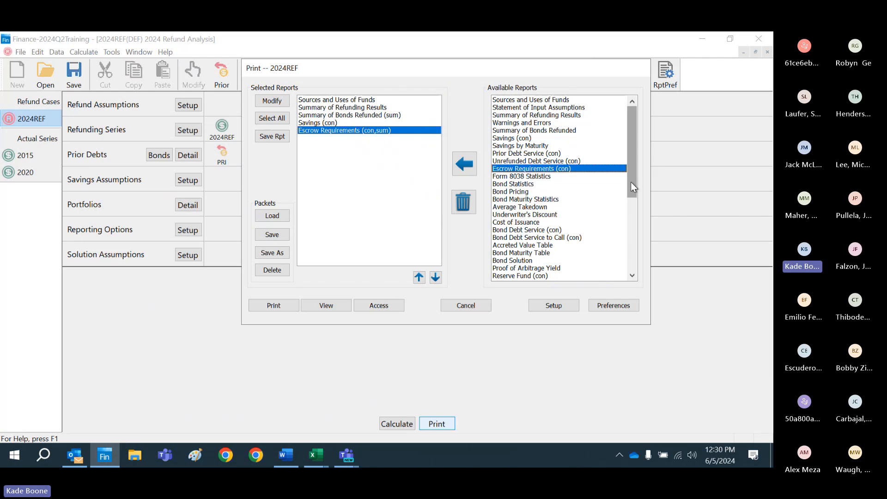
double_click(527, 260)
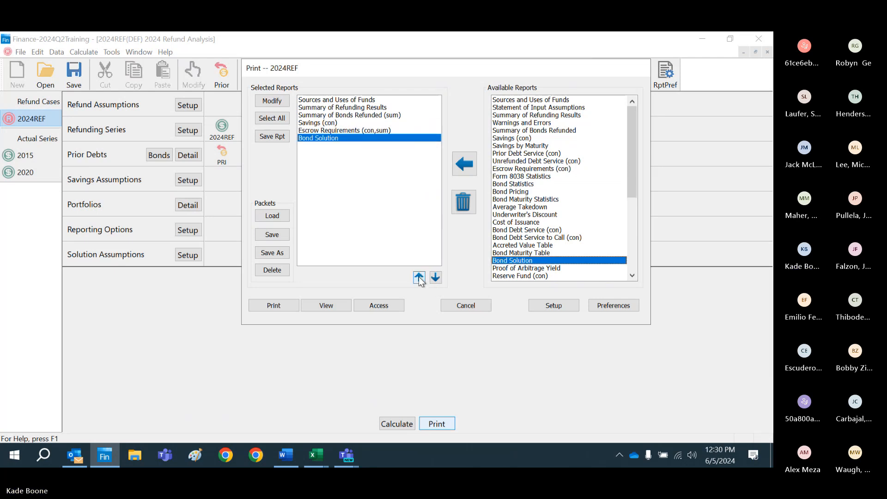
left_click(419, 277)
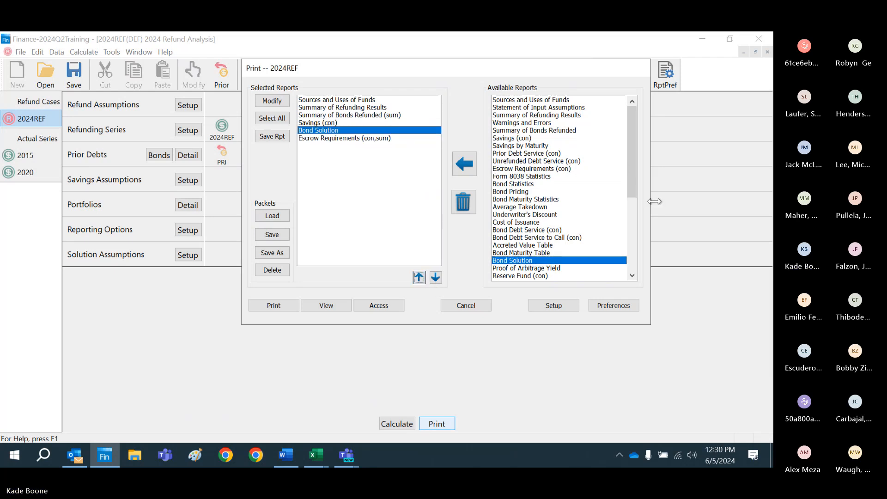
Step: Add the Escrow Descriptions, Escrow Cost, Escrow Cash Flow, Escrow Sufficiency and Escrow Statistics reports to the selection
left_click_drag(633, 184, 635, 241)
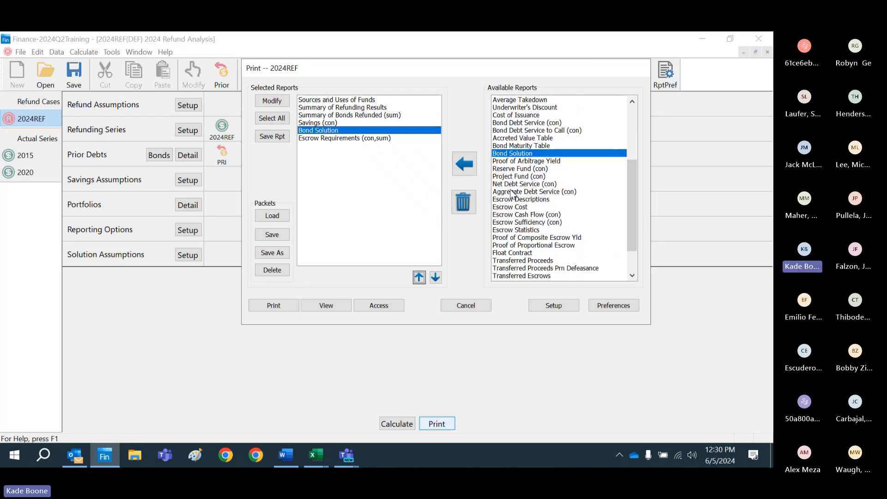
left_click_drag(513, 200, 512, 231)
left_click(463, 165)
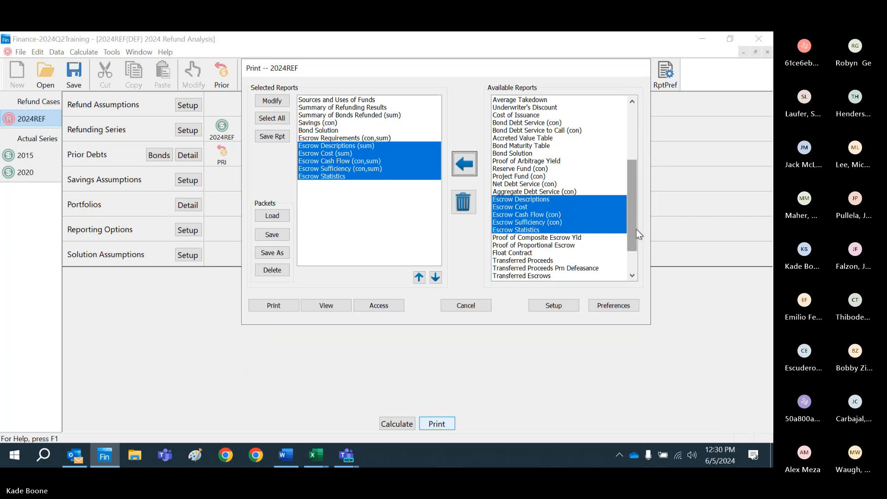
Step: Preview the selected reports on screen and examine the Sources and Uses of Funds page
left_click_drag(633, 228, 633, 193)
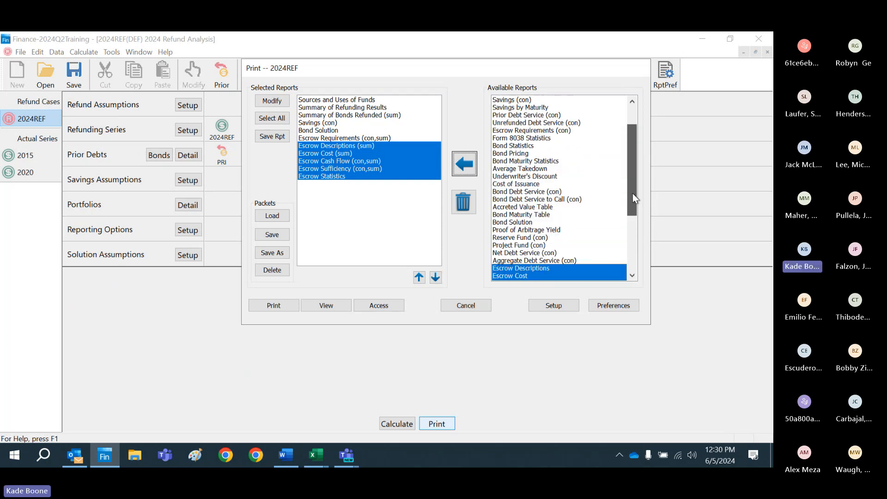
left_click(320, 306)
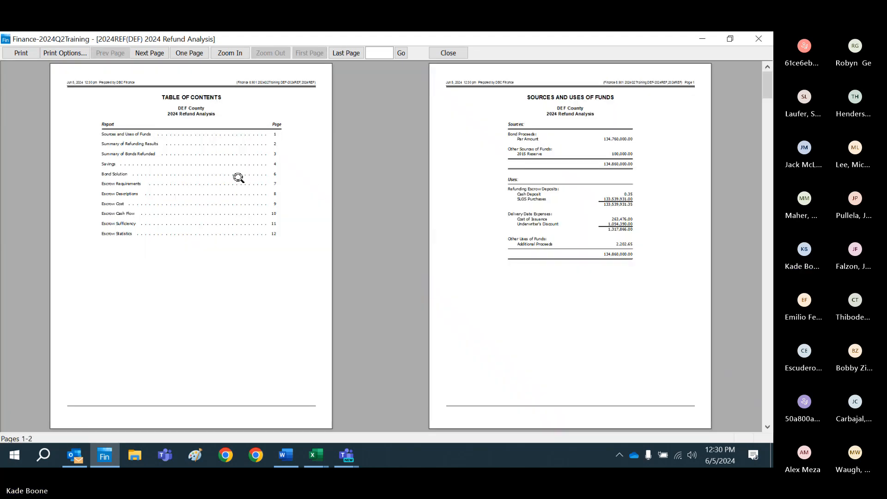
left_click(238, 178)
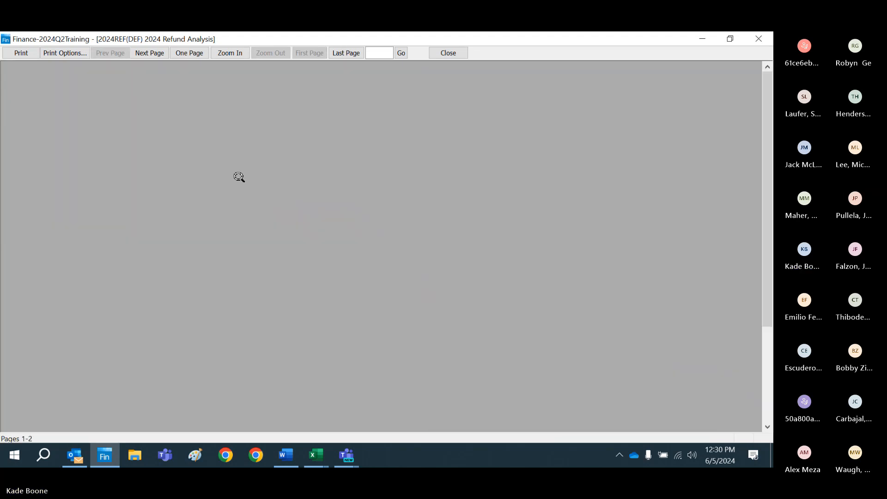
left_click(153, 54)
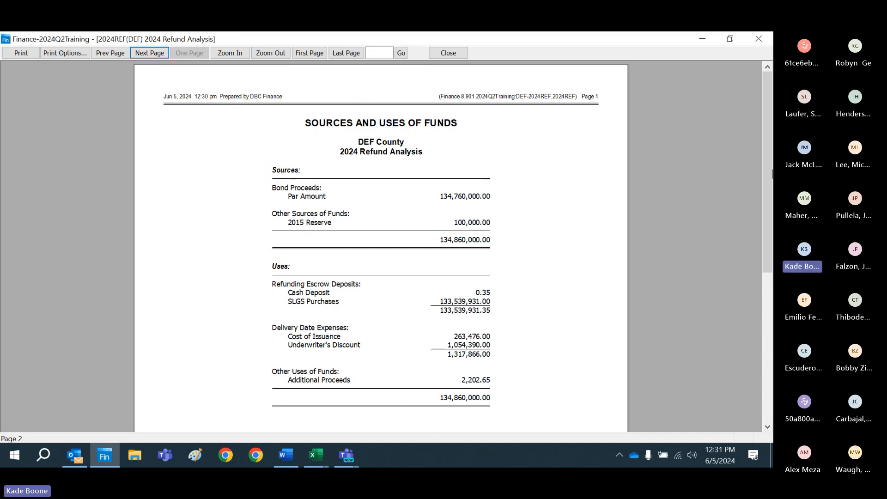
left_click_drag(765, 168, 766, 199)
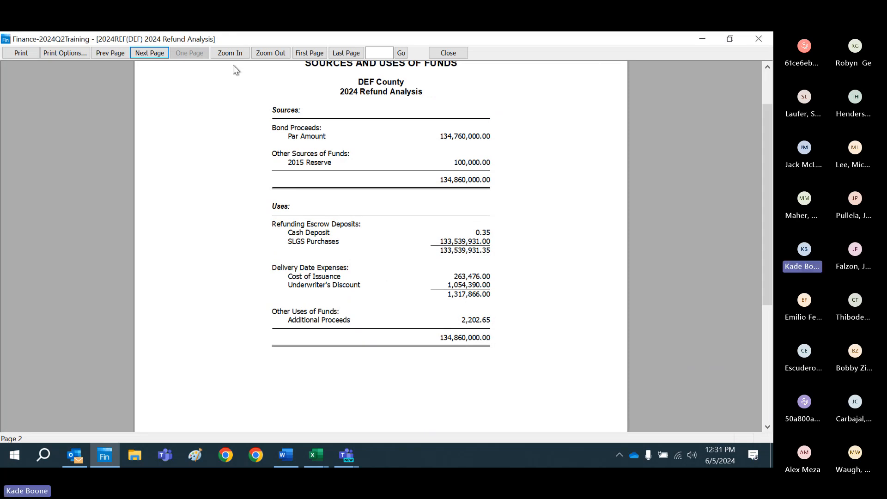
Step: Review the Summary of Refunding Results, Summary of Bonds Refunded and Savings pages, and close the preview
left_click(149, 53)
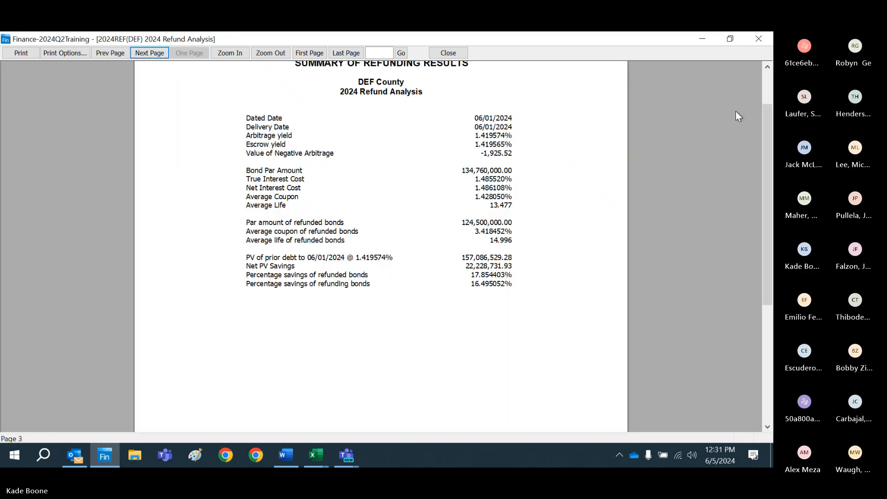
left_click_drag(771, 155, 766, 118)
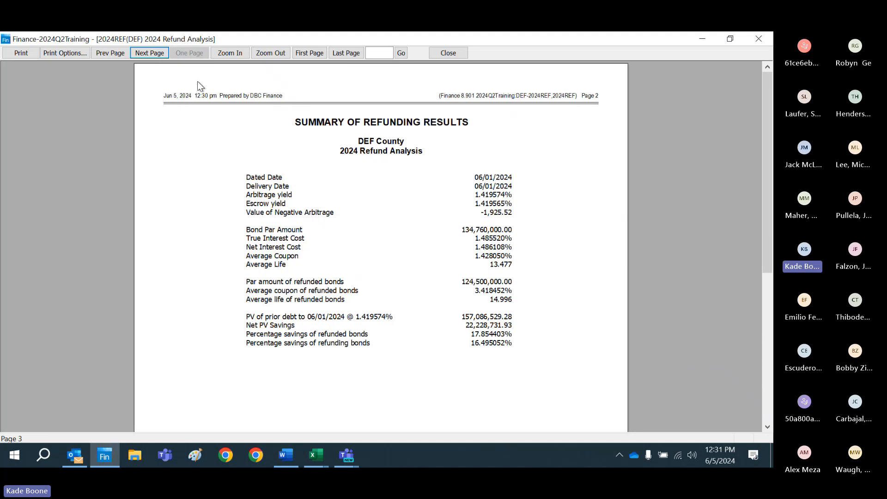
left_click(151, 54)
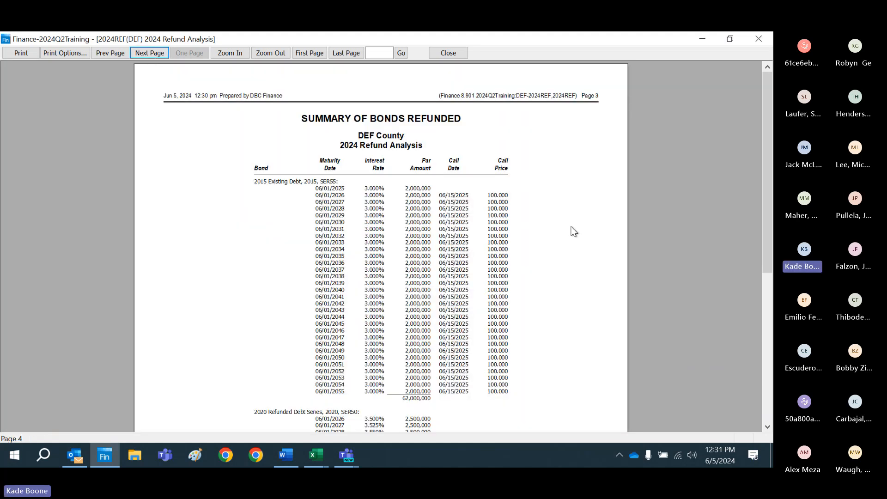
left_click_drag(768, 137, 772, 266)
left_click(151, 54)
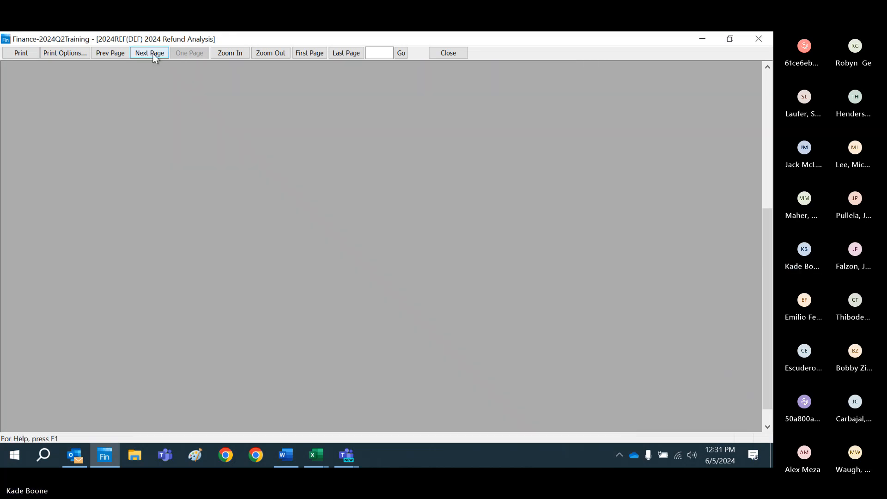
left_click_drag(766, 222, 755, 100)
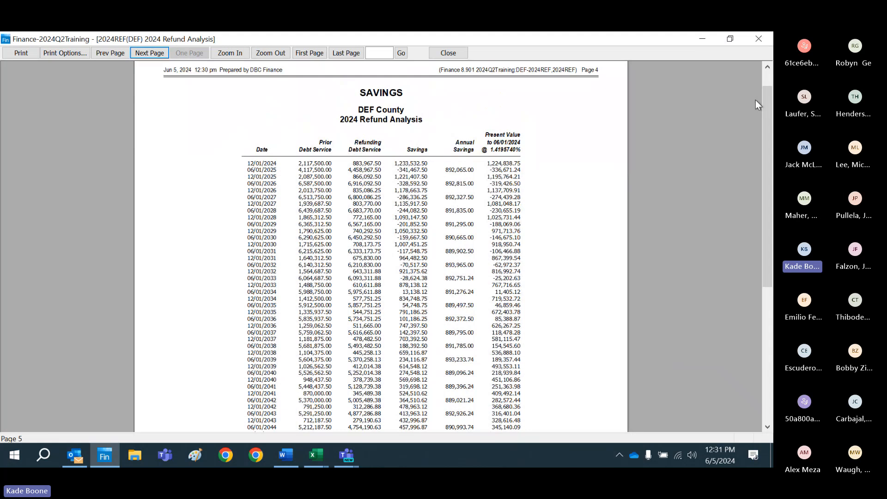
left_click(455, 54)
Step: Change the selected Savings report's frequency to Annual
left_click(429, 423)
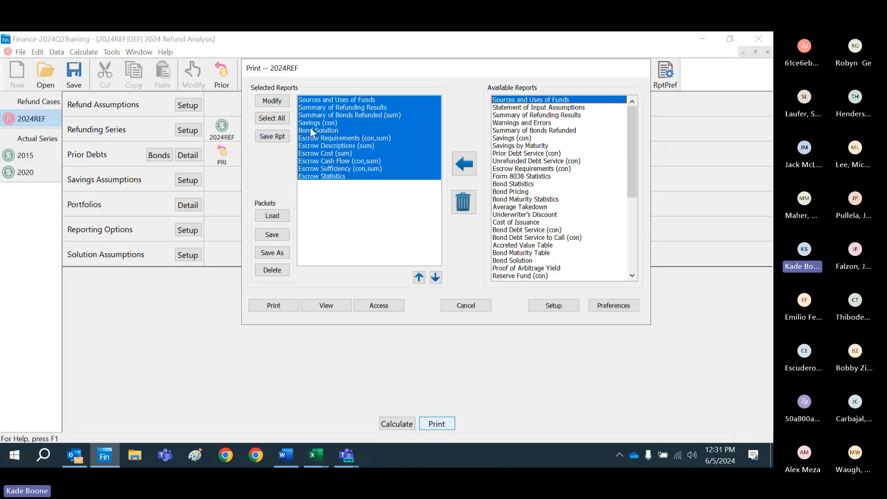
left_click(310, 123)
left_click(271, 100)
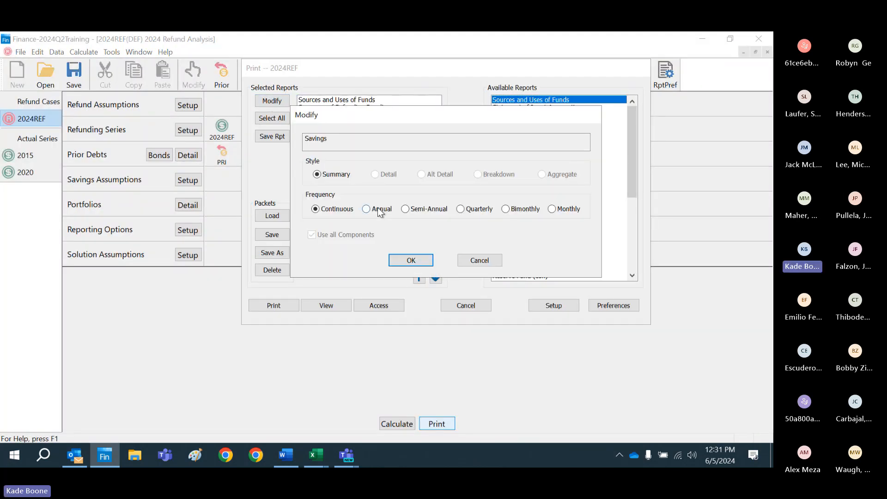
left_click(417, 265)
Step: Preview the reports again and examine the annual Savings page down to its totals
left_click(326, 304)
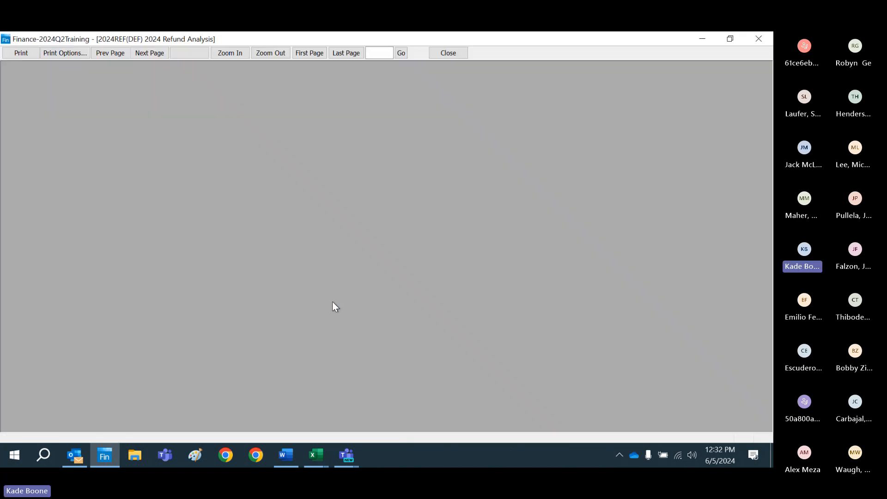
left_click(531, 234)
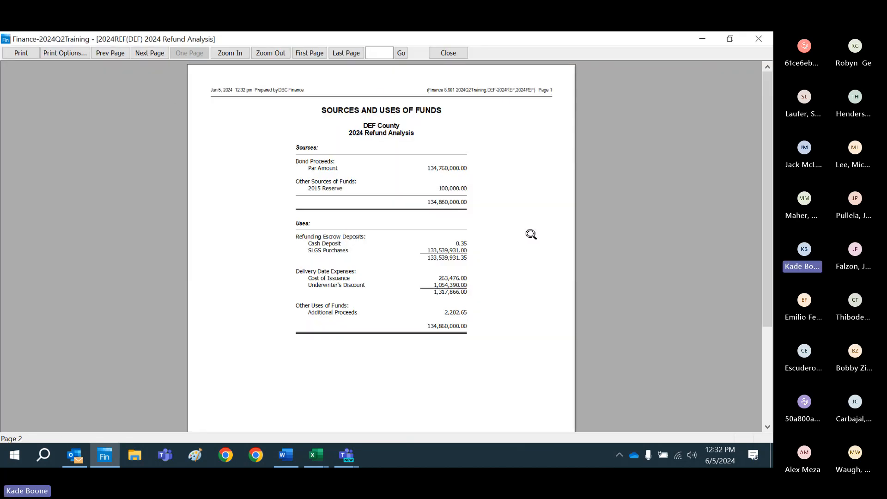
left_click(151, 54)
left_click(152, 55)
left_click(152, 56)
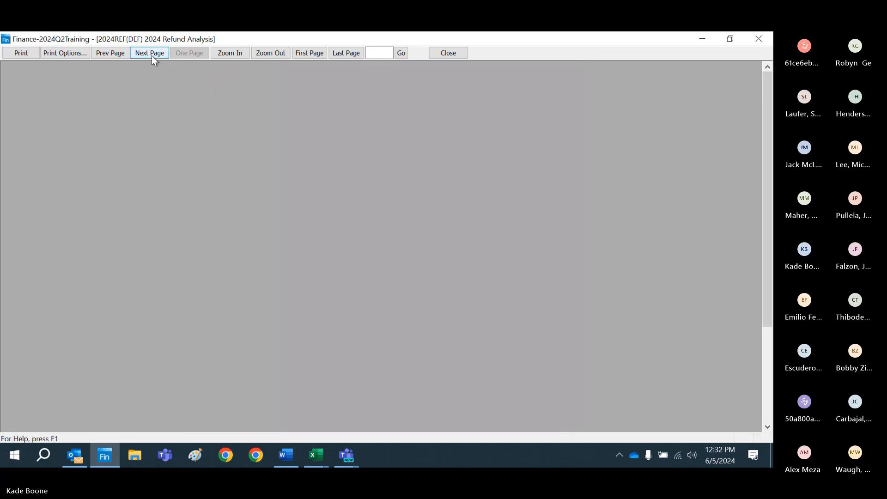
left_click(392, 193)
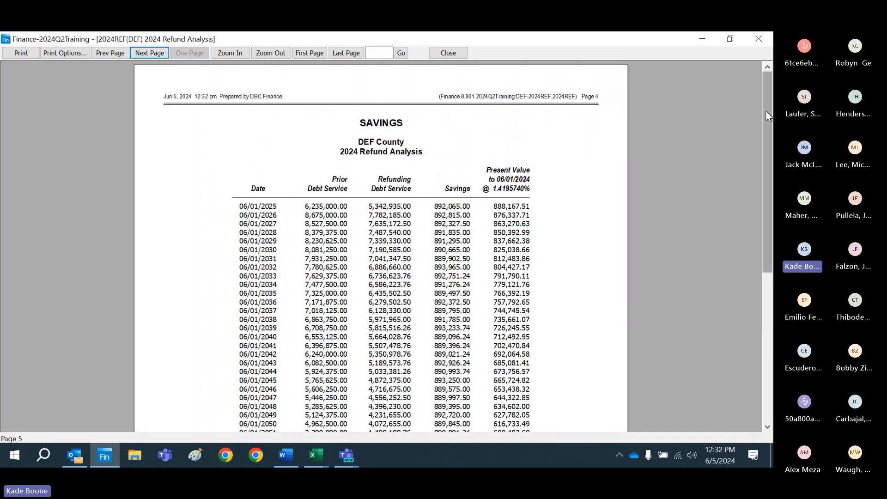
left_click_drag(766, 111, 770, 155)
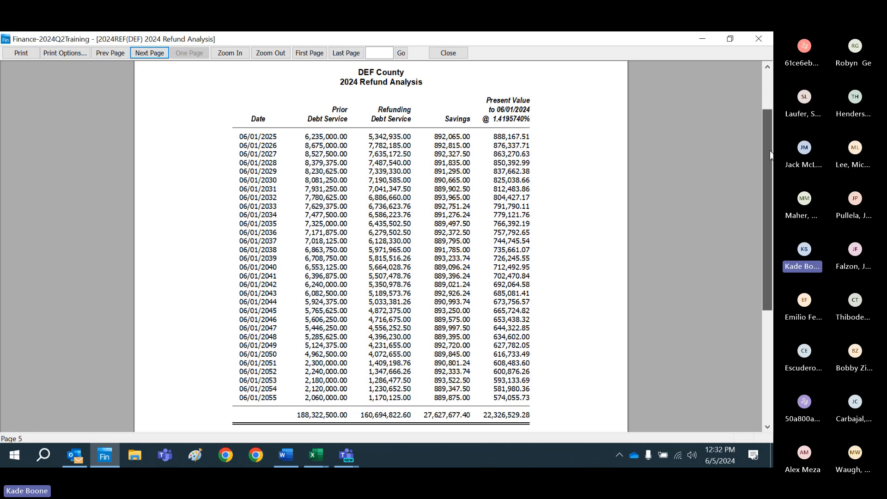
mouse_move(770, 153)
left_mouse_down()
mouse_move(770, 164)
mouse_move(759, 119)
mouse_move(761, 137)
left_mouse_up()
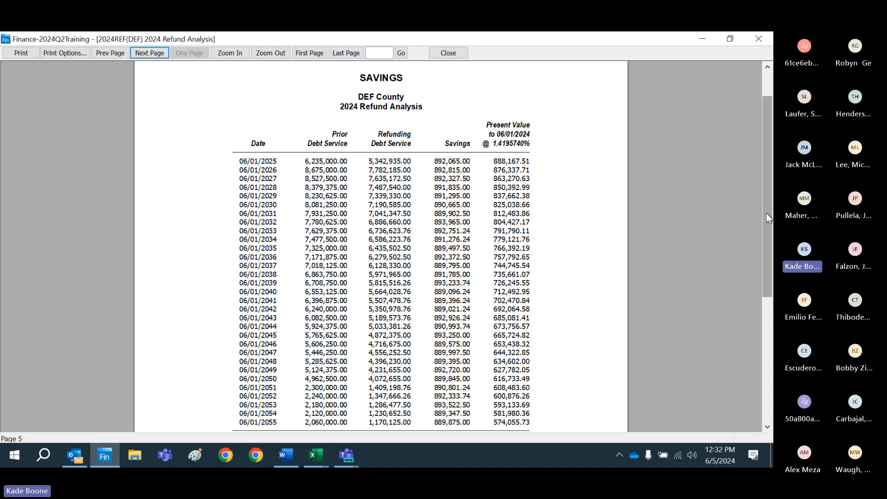
left_click_drag(766, 212, 765, 225)
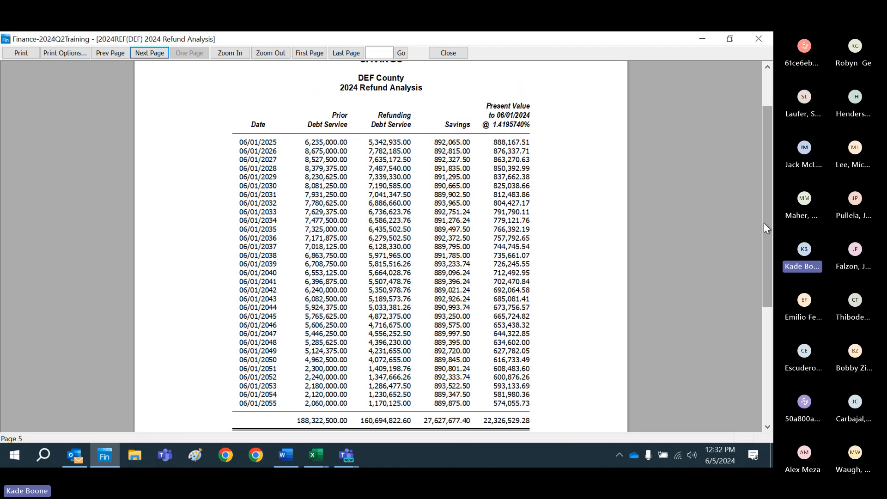
Step: Examine the Bond Solution report's revenue constraints, unused revenues and debt service coverage
left_click(140, 54)
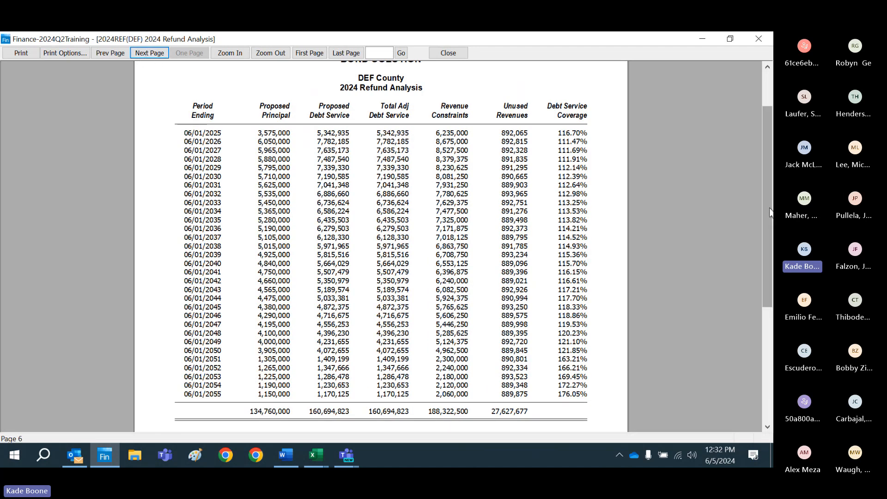
mouse_move(769, 212)
left_mouse_down()
mouse_move(760, 162)
mouse_move(763, 202)
left_mouse_up()
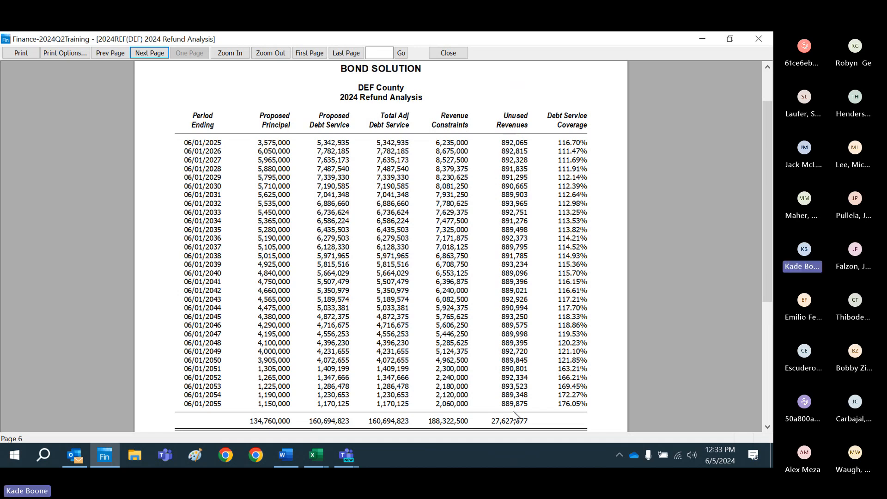
mouse_move(773, 241)
left_mouse_down()
mouse_move(767, 221)
mouse_move(766, 233)
left_mouse_up()
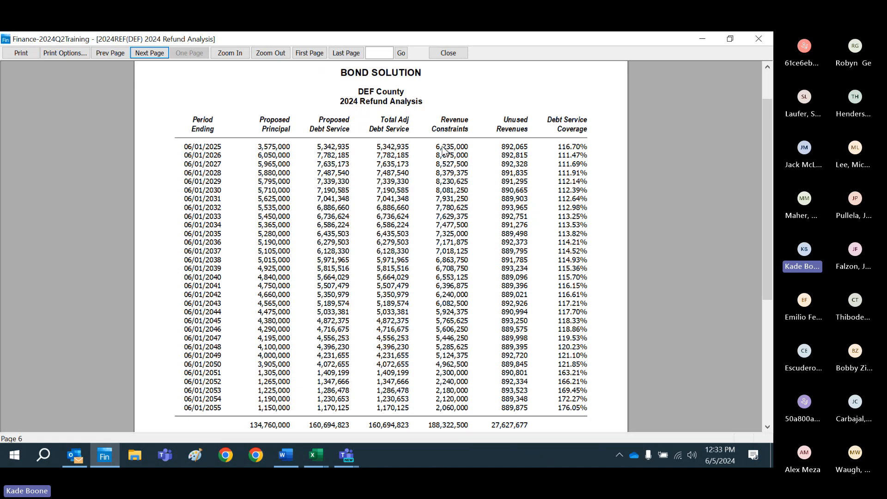
Step: Review the Escrow Requirements, Escrow Descriptions and Escrow Cost pages
left_click(143, 54)
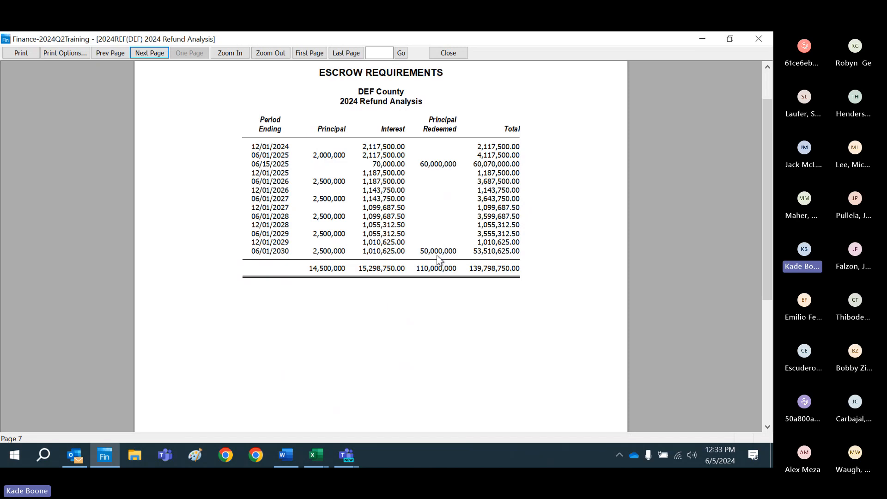
left_click(158, 54)
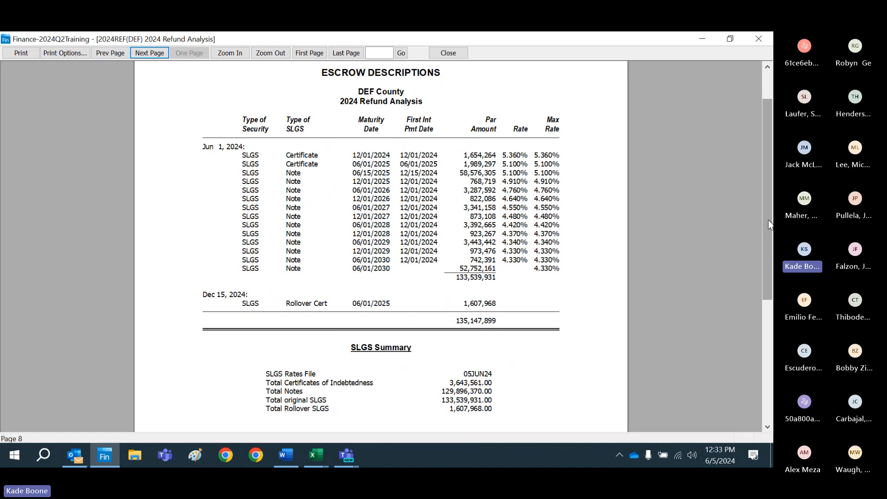
mouse_move(767, 220)
left_mouse_down()
mouse_move(766, 201)
mouse_move(765, 220)
left_mouse_up()
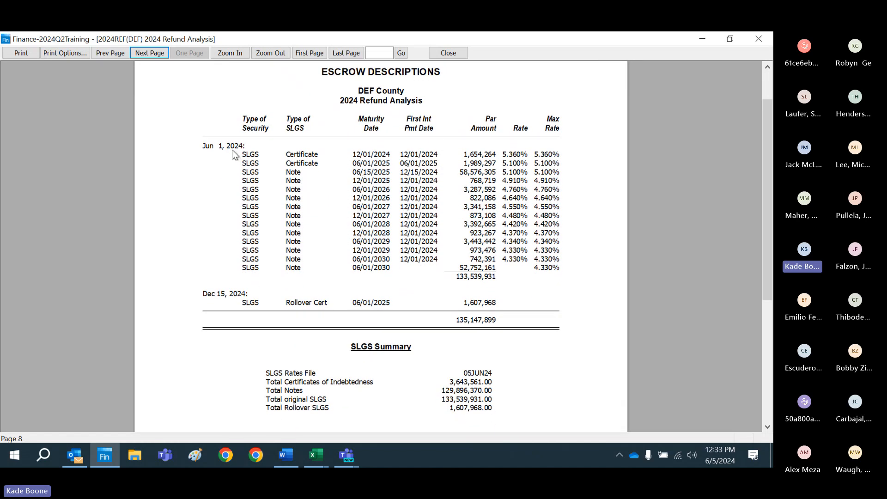
left_click(153, 53)
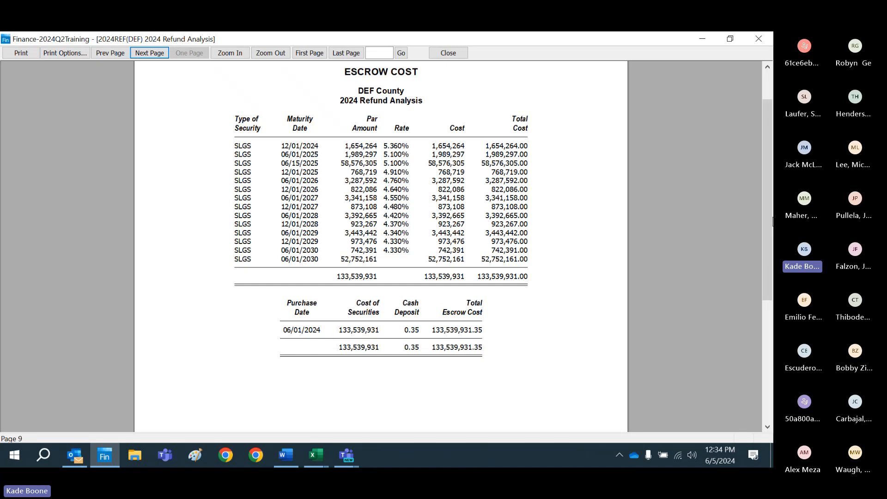
left_click_drag(768, 203, 767, 175)
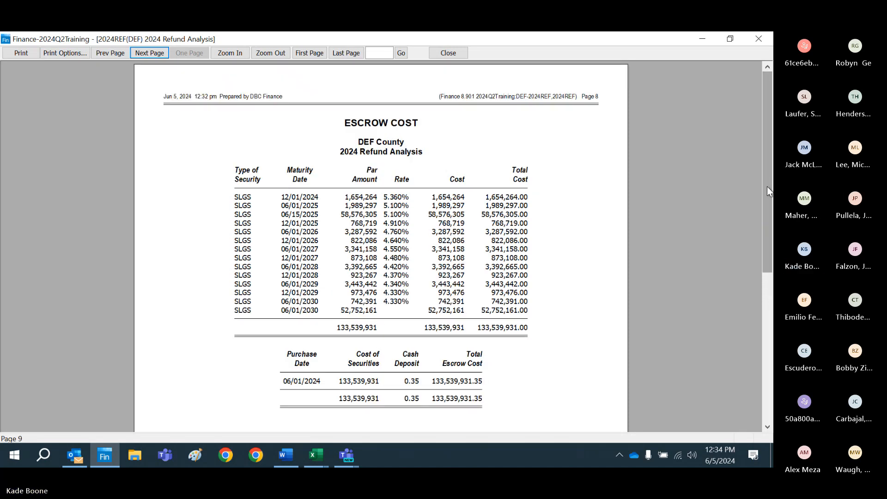
Step: Review the Escrow Cash Flow, Escrow Sufficiency and Escrow Statistics pages, and close the preview
left_click(155, 55)
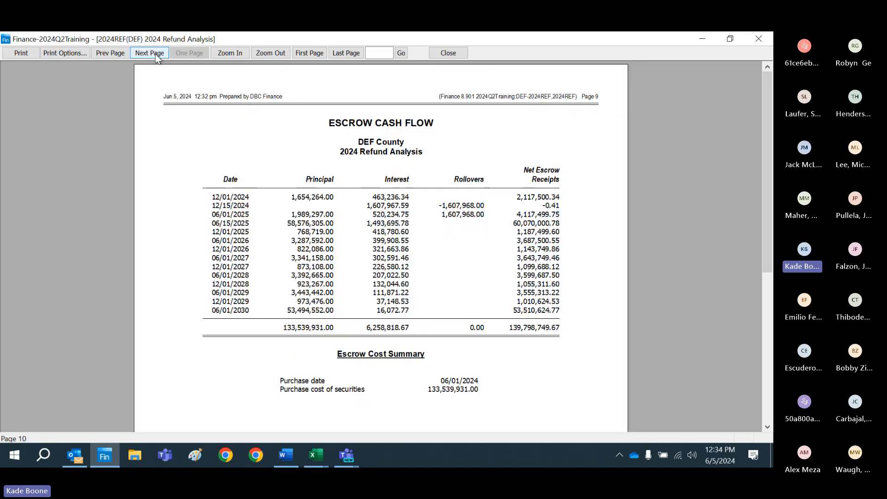
left_click(155, 54)
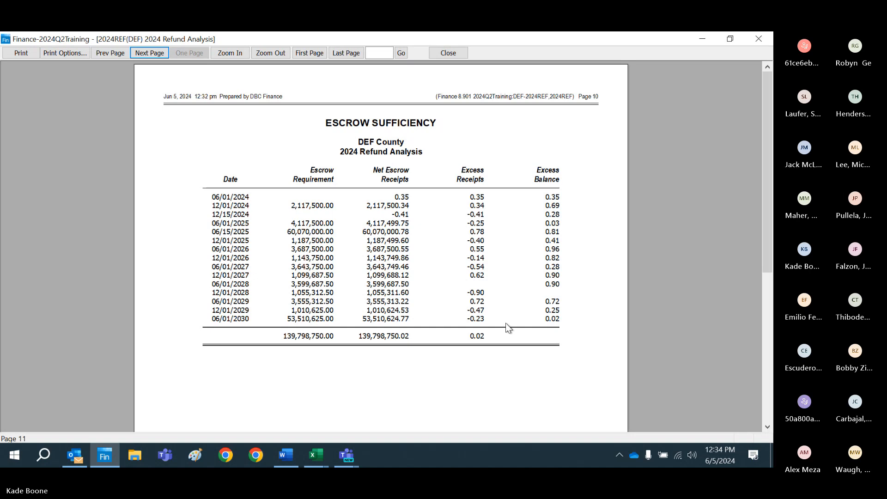
left_click(157, 58)
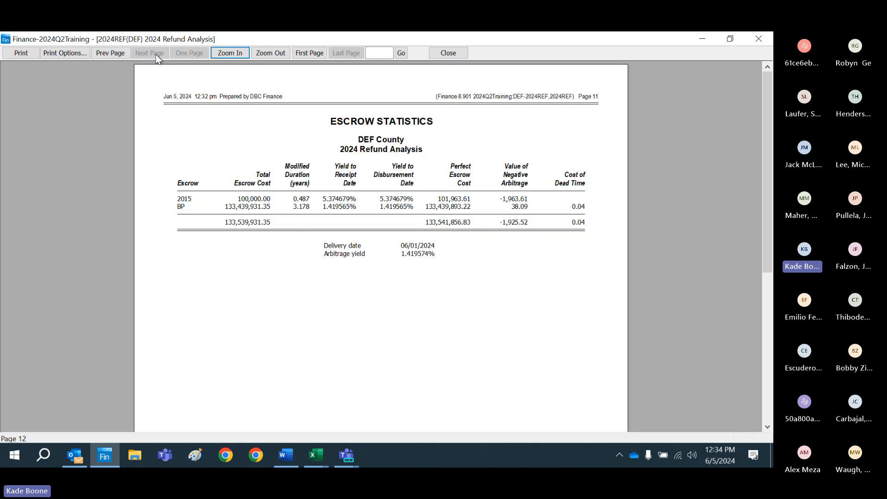
left_click(448, 54)
Step: Change the selected Escrow Cost report's style to Alt Detail
left_click(434, 424)
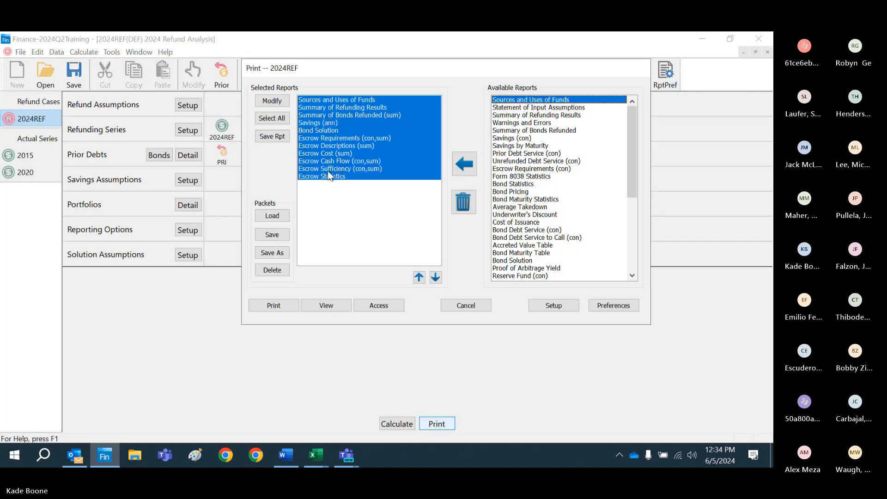
left_click(326, 153)
left_click(273, 102)
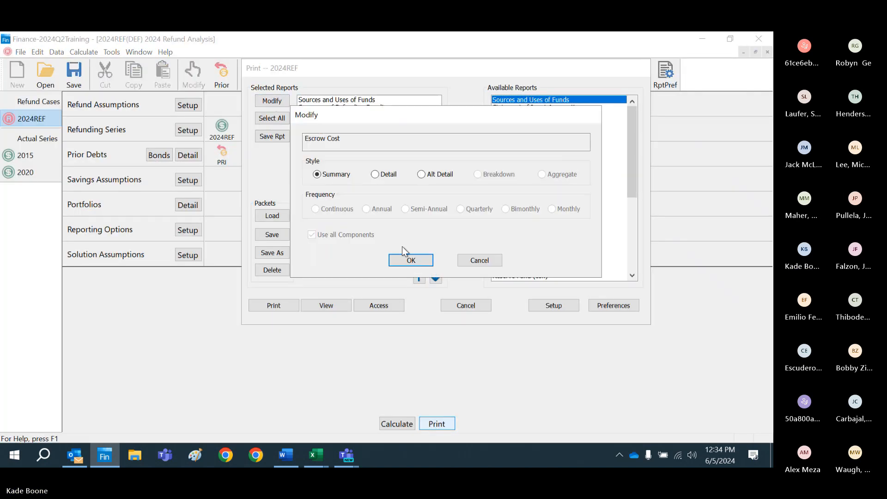
left_click(441, 174)
left_click(411, 260)
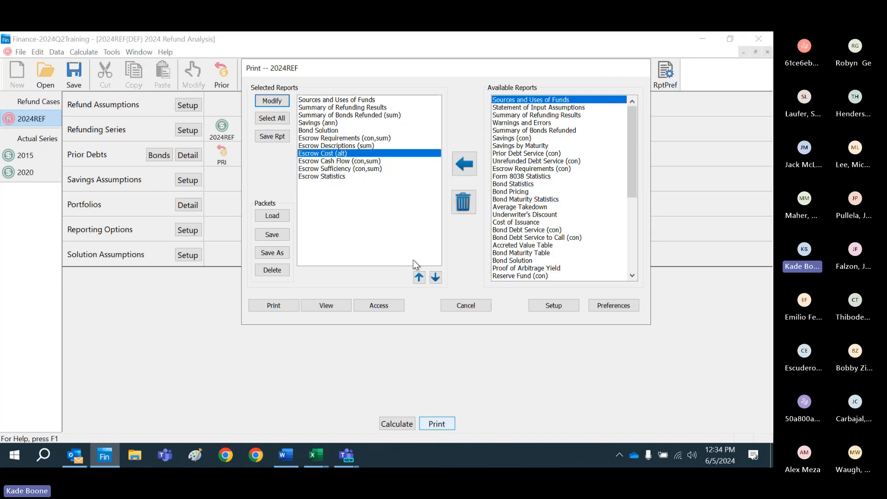
Step: Move the Escrow Cost report to the first place in the selected reports
left_click(418, 278)
left_click(418, 278)
left_click(418, 278)
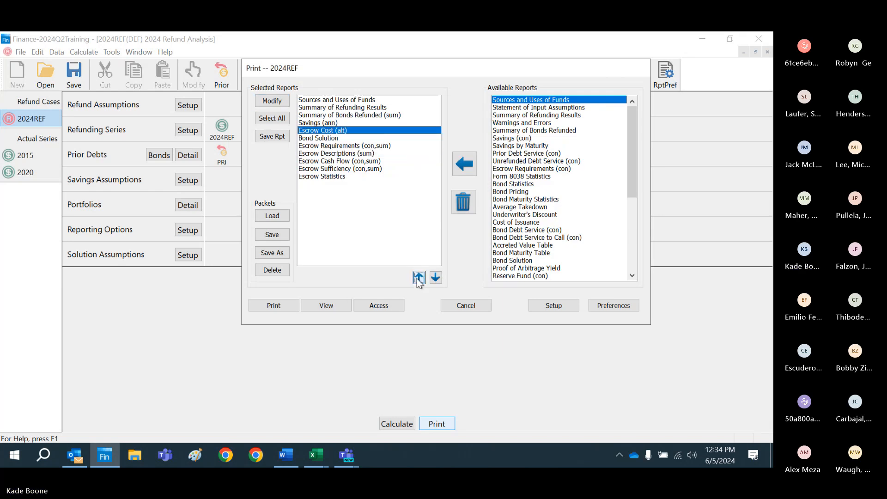
left_click(418, 278)
left_click(418, 278)
left_click(418, 278)
left_click(418, 278)
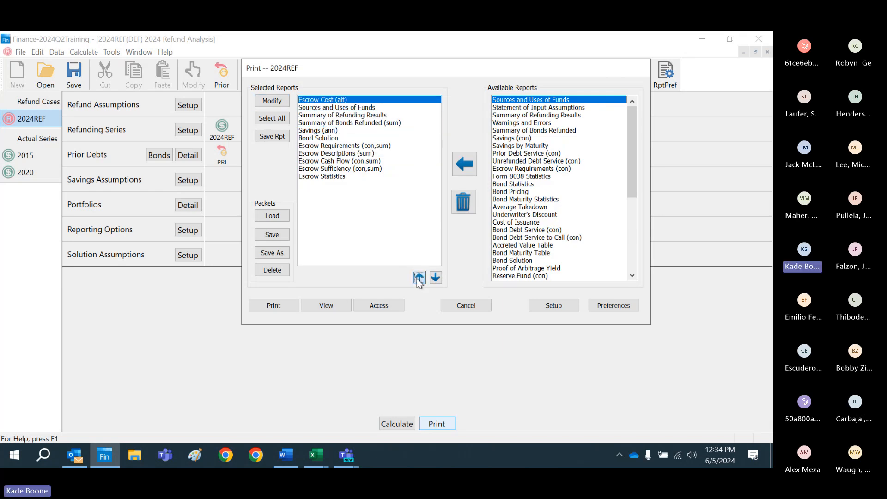
Step: Preview the selected reports, examine the Escrow Cost Detail page's securities and escrow totals, and close the preview
left_click(324, 306)
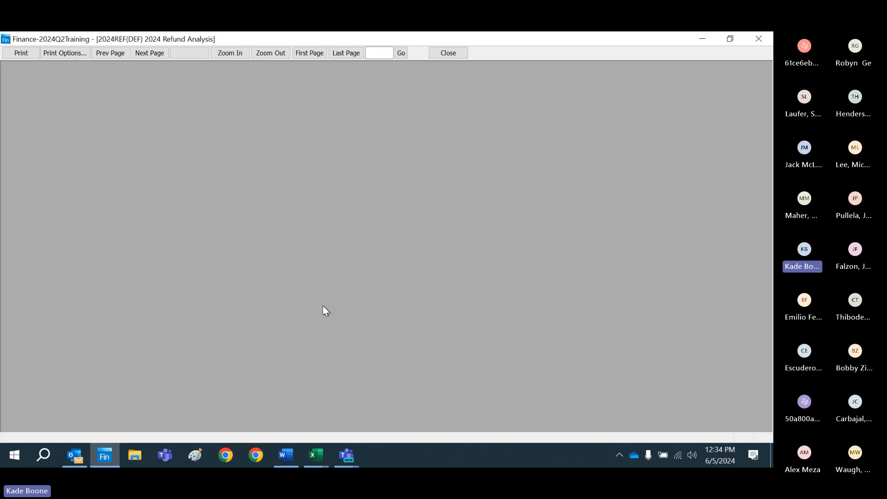
left_click(541, 193)
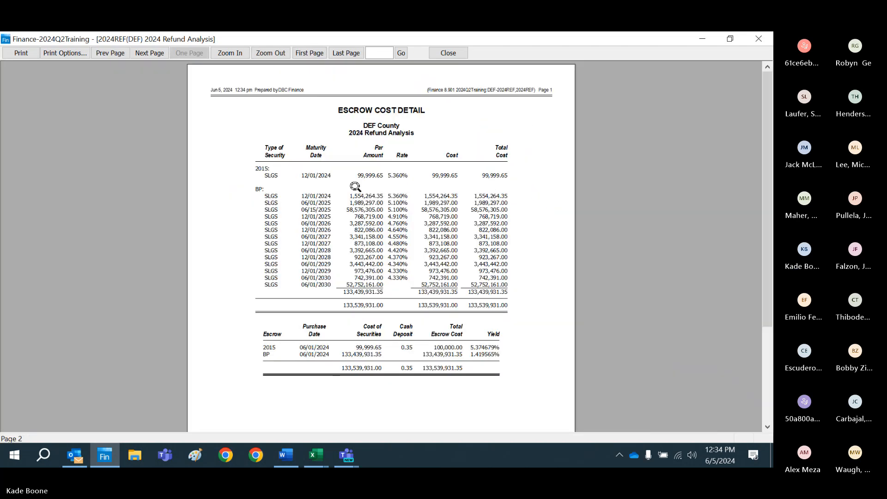
left_click(355, 187)
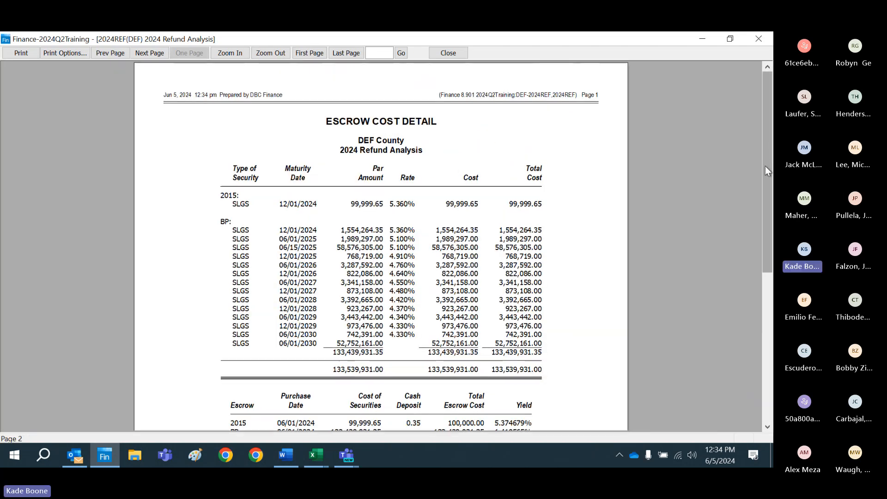
scroll(765, 166, "down", 3)
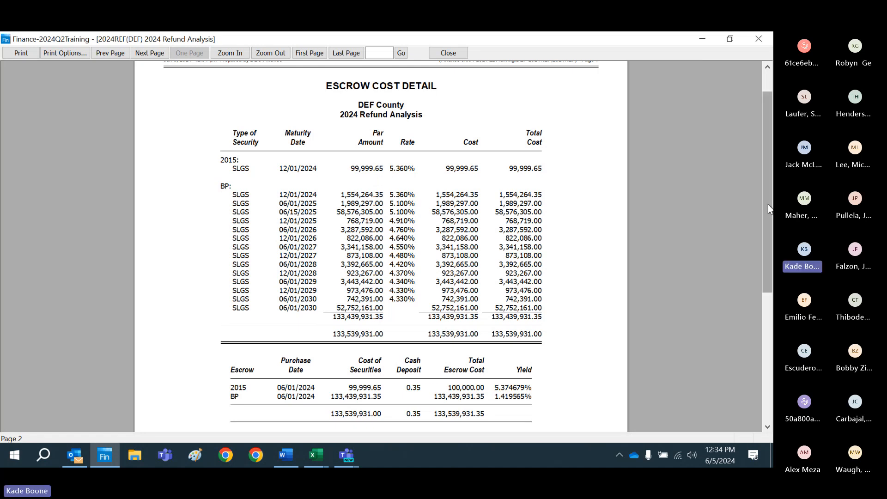
scroll(768, 204, "down", 2)
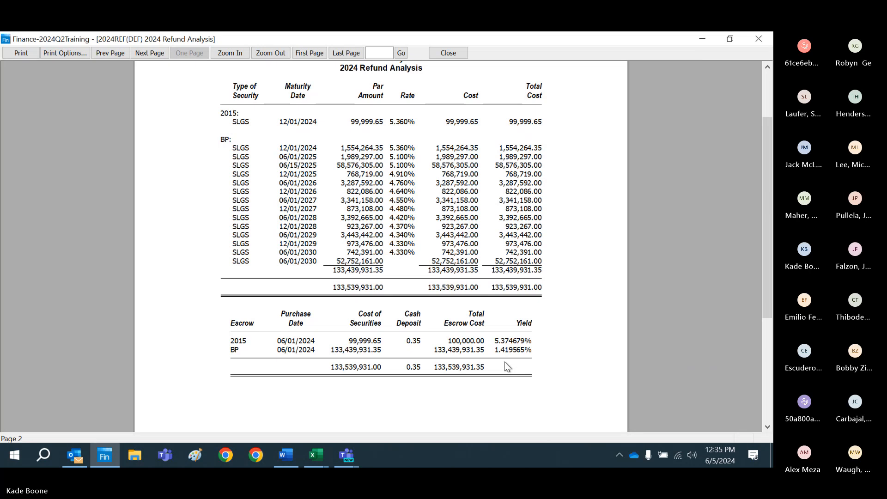
left_click(451, 56)
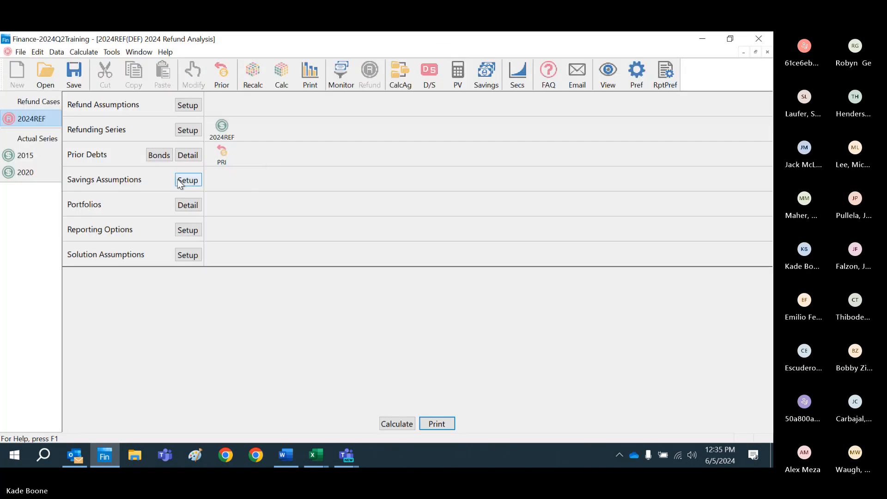
Step: Save the 2024REF refund case
left_click(74, 76)
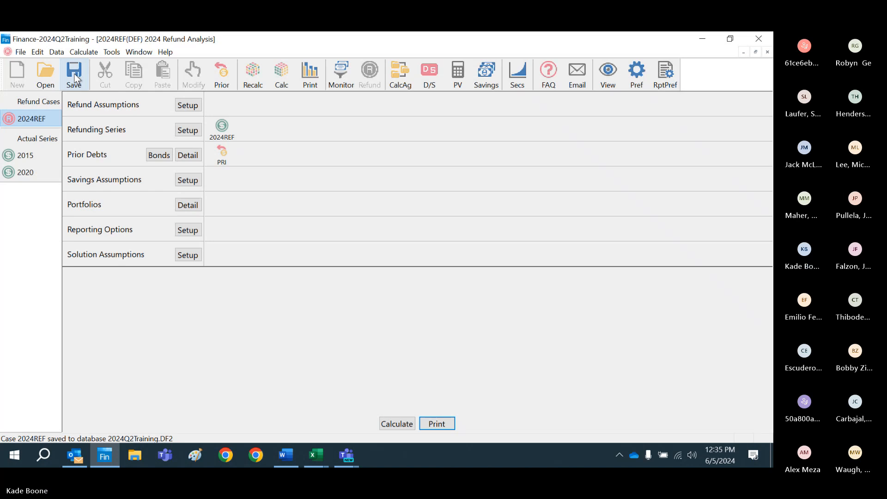
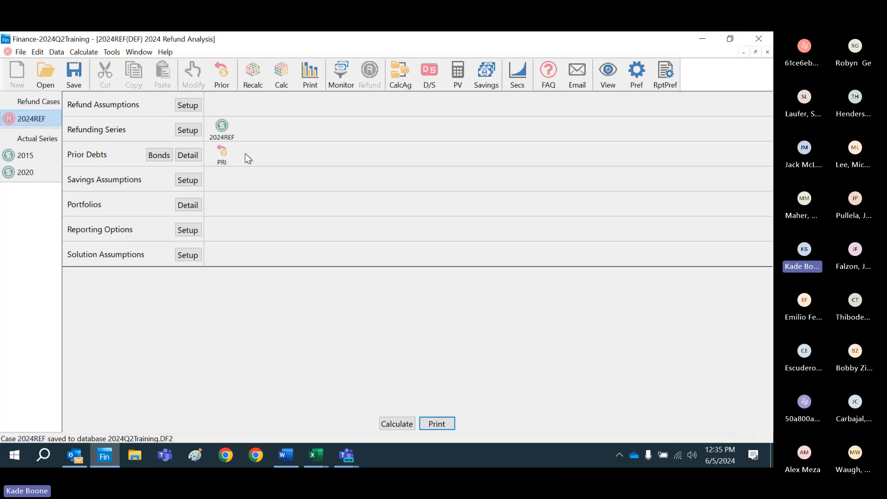
Step: Create a CalcAgent document with the short name SA and the long name Sensitivity Analysis
left_click(21, 52)
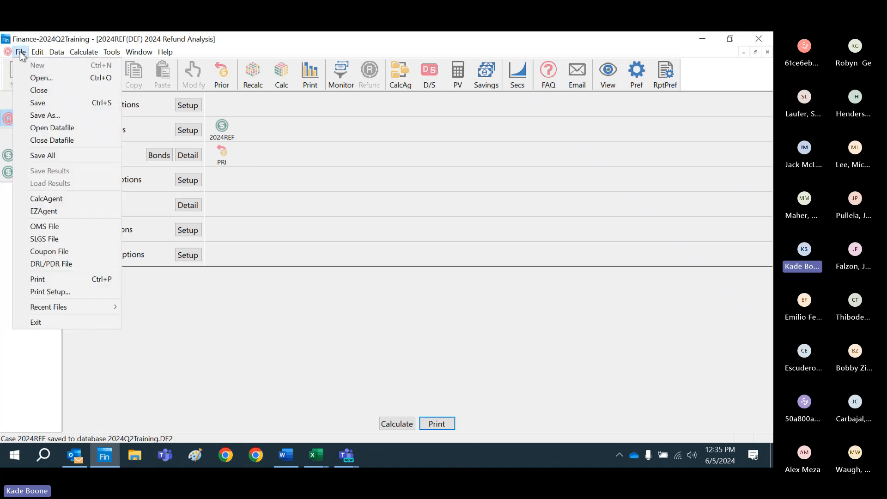
left_click(46, 199)
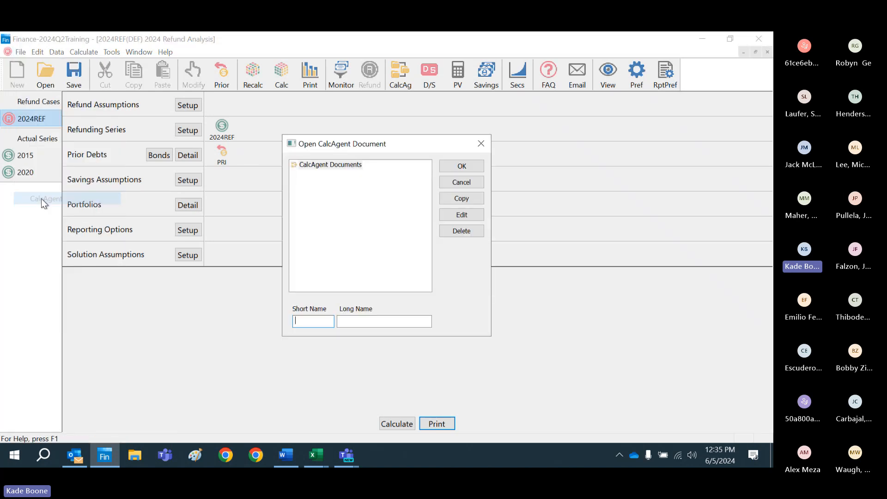
left_click(319, 319)
type("SA")
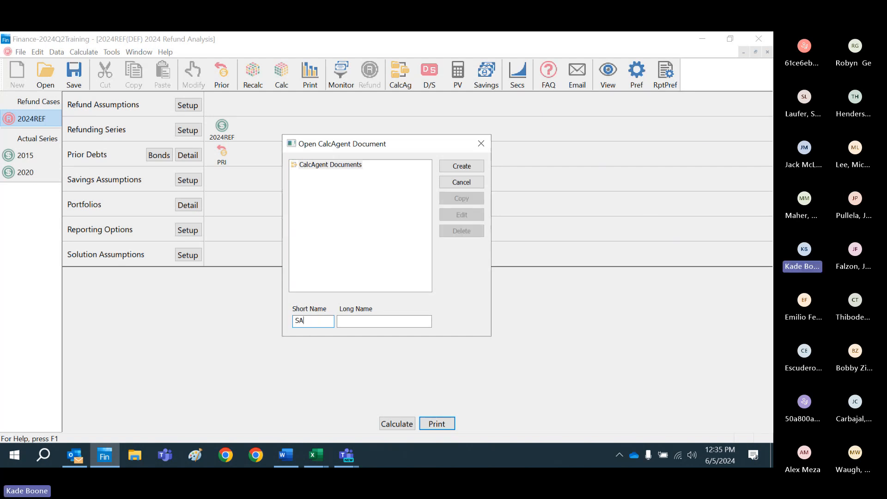
key("Tab")
type("Sens")
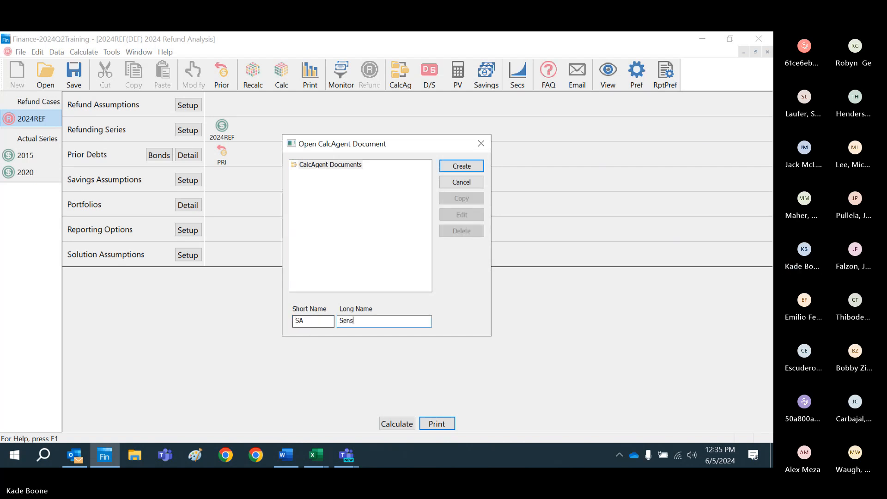
type("itivity Analysis")
left_click(462, 166)
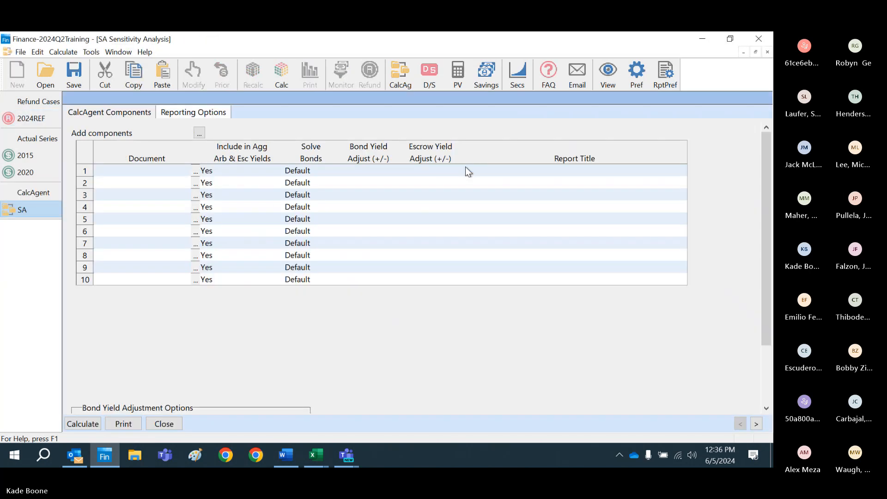
Step: Add the DEF County 2024REF refund case as component 5 and copy it into components 1 through 4
left_click(195, 219)
left_click(244, 230)
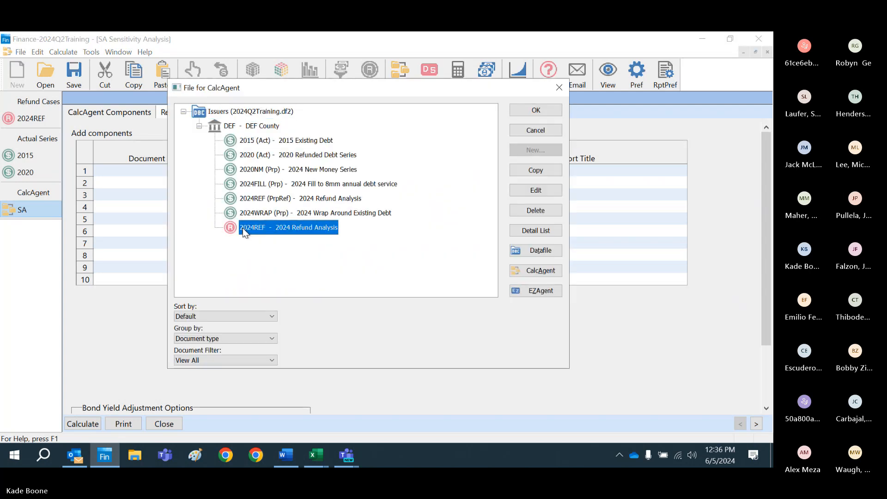
double_click(242, 228)
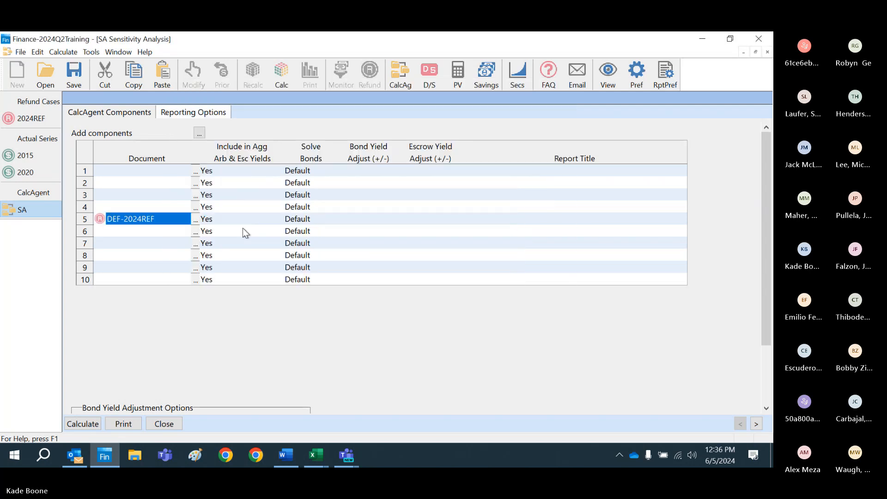
key("ctrl+c")
key("Up")
key("shift+Up")
key("shift+Up")
key("shift+Up")
key("ctrl+v")
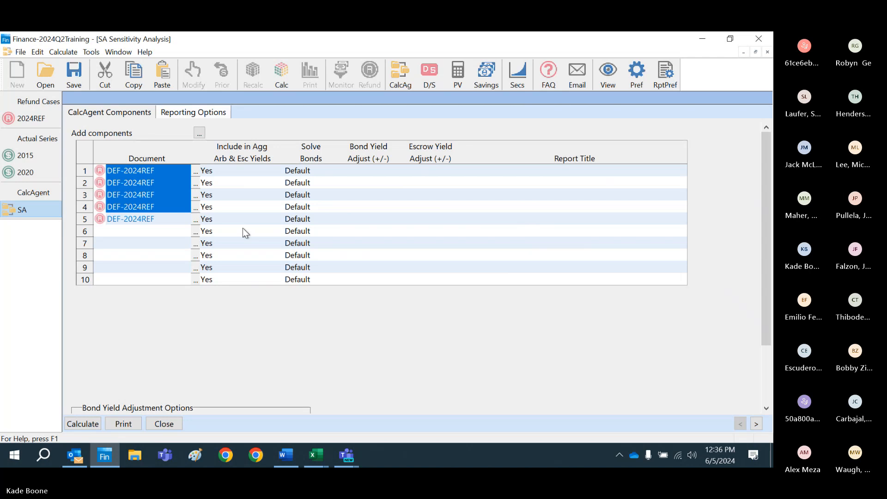
Step: Set Include in Agg Arb & Esc Yields to No for all five 2024REF components
left_click(242, 228)
key("Down")
key("Up")
key("Up")
key("Up")
key("Up")
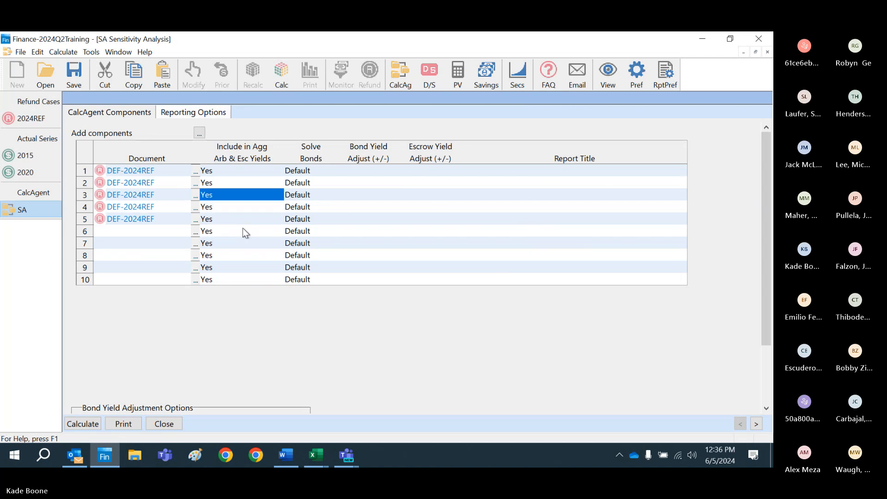
key("Up")
key("Up")
key("n")
key("Down")
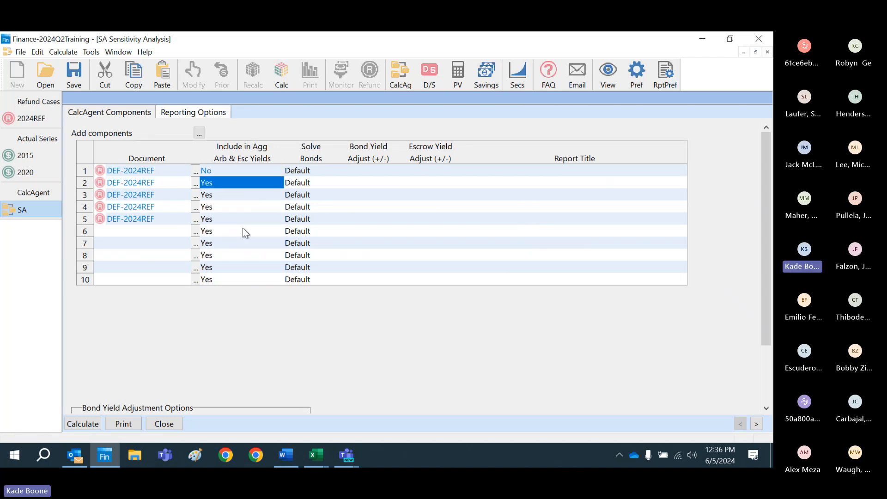
key("Down")
key("n")
key("Down")
key("n")
key("Down")
key("n")
key("Up")
key("Up")
key("Up")
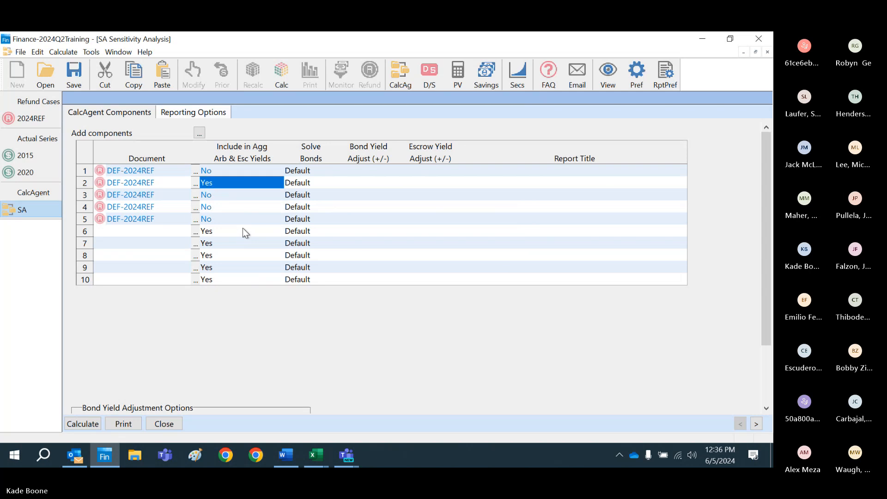
key("n")
key("Down")
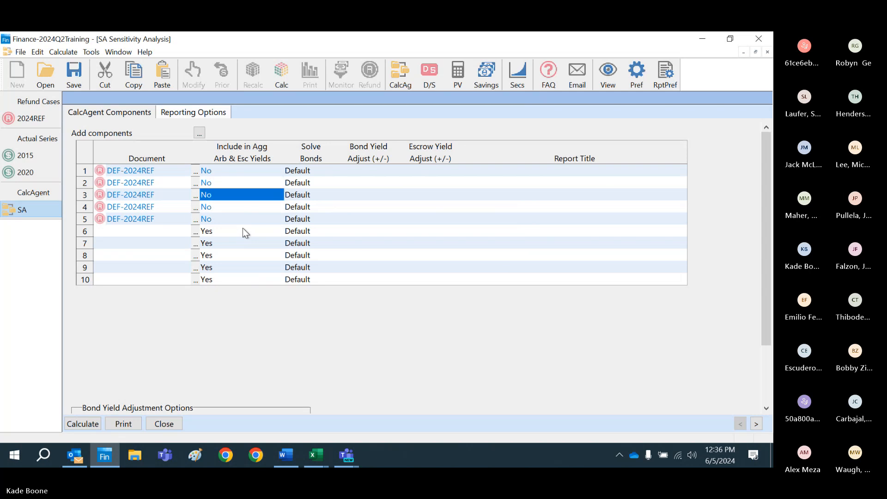
Step: Give the third component the report title Base Case
key("Right")
key("Right")
key("Right")
key("Right")
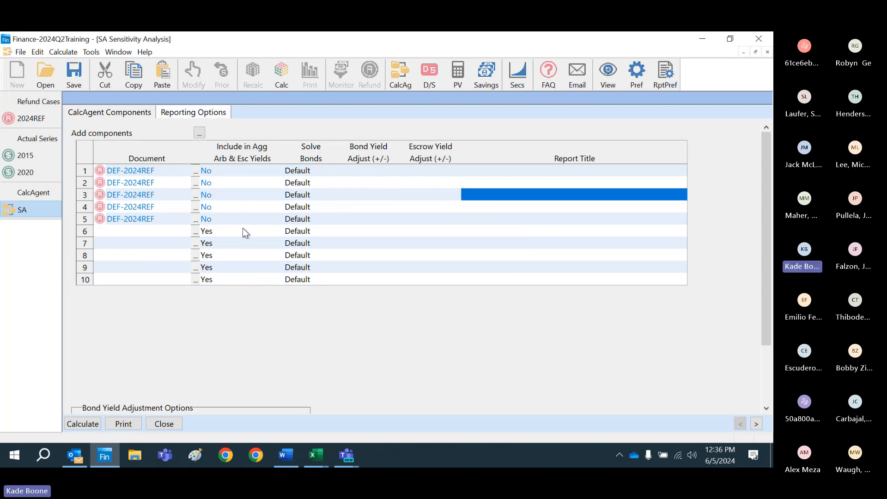
type("Base Case")
key("Return")
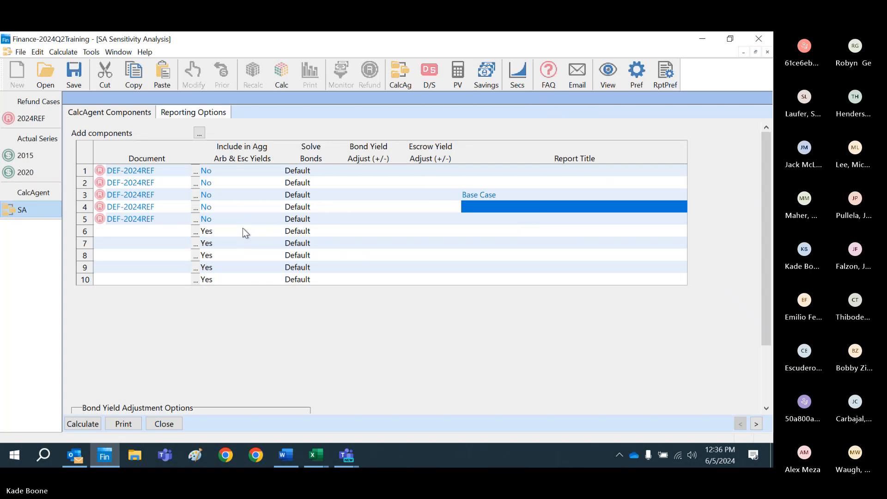
Step: Set both the bond yield and escrow yield adjustments of the Base Case component to 0%
key("Up")
key("Left")
key("Left")
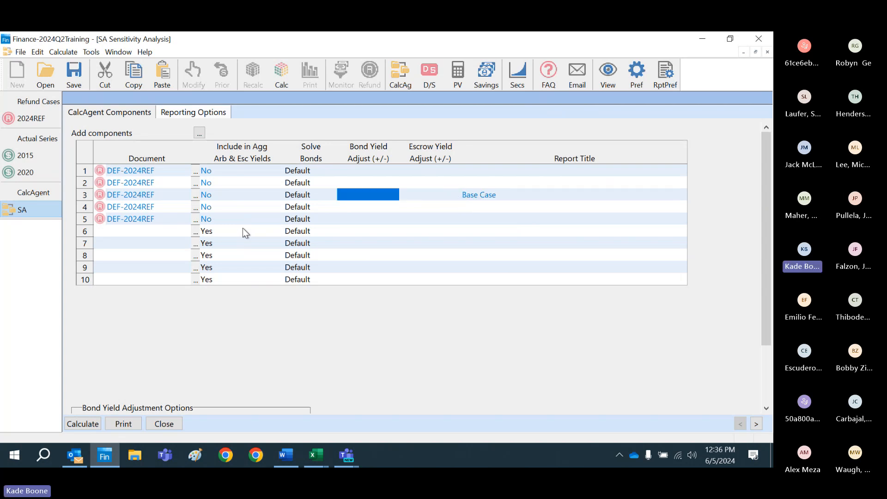
type("0")
key("Return")
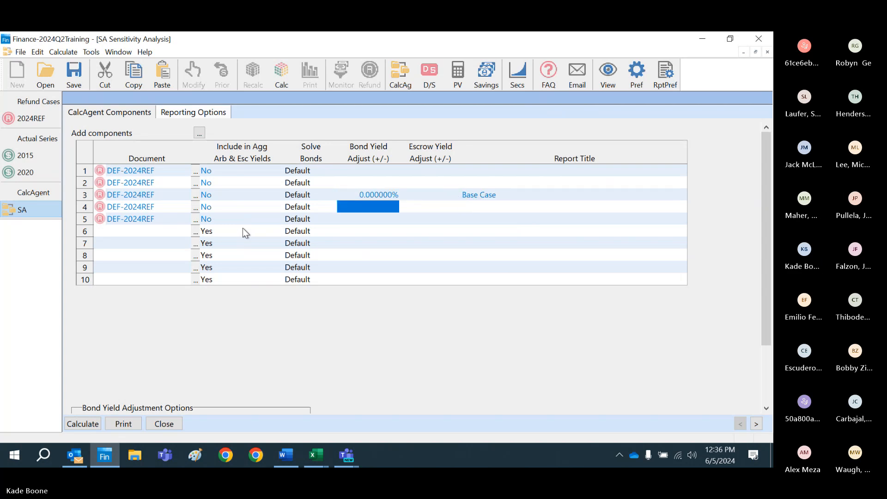
key("Up")
key("Right")
type("0")
key("Return")
Step: Set the escrow yield adjustment to -0.1% for component 2 and -0.2% for component 1
key("Up")
key("Up")
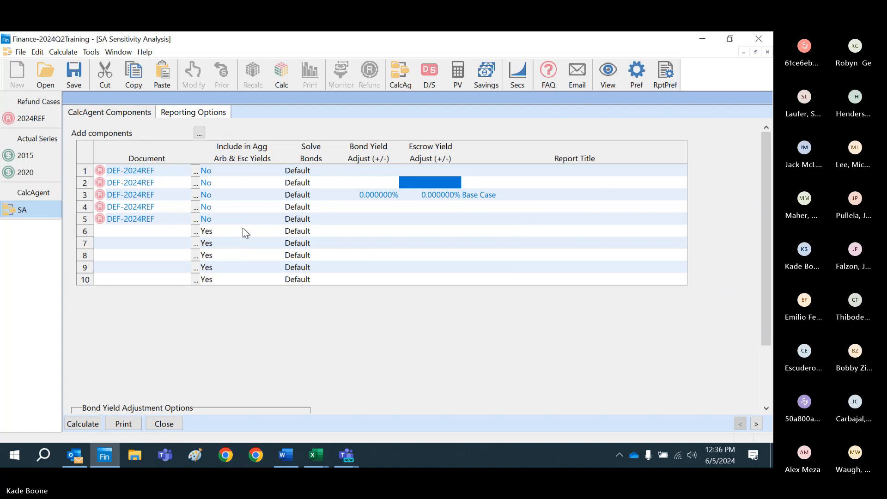
type("-0")
type(".")
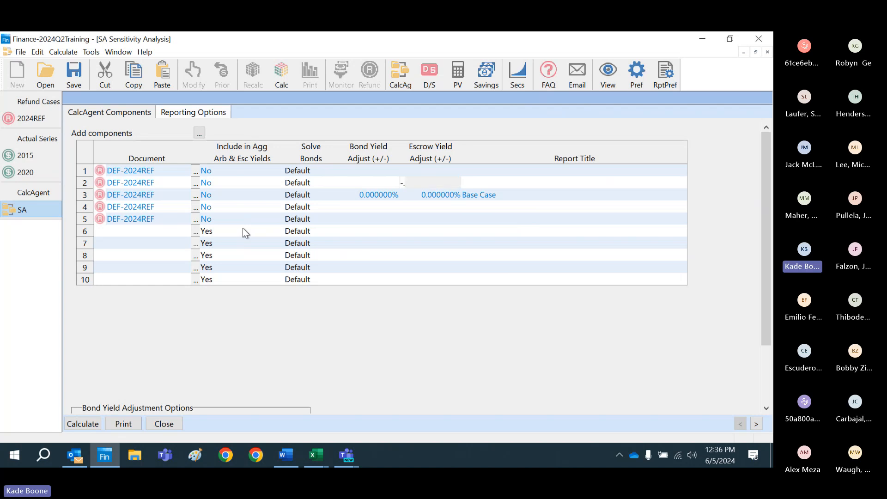
type("1")
key("Return")
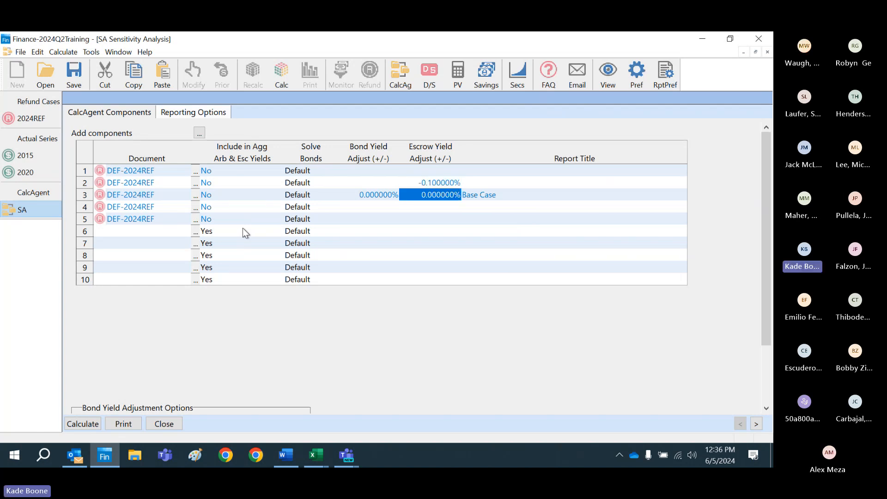
key("Up")
key("Up")
type("-")
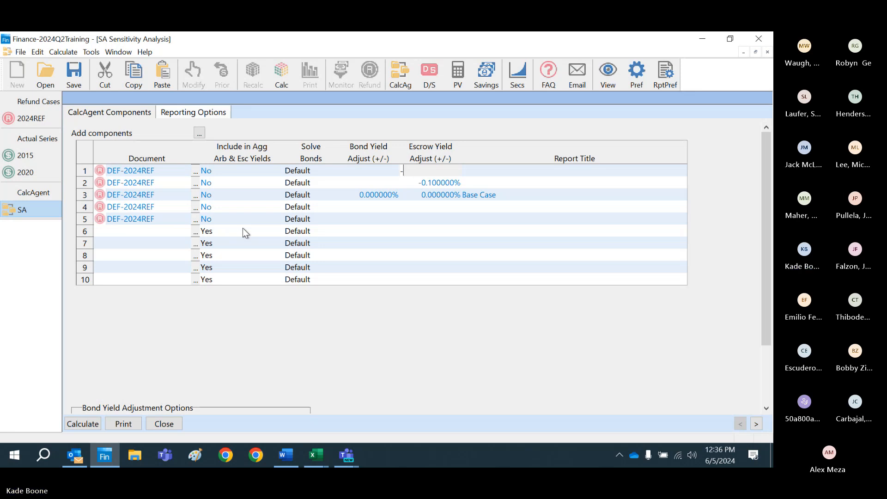
type("0.20")
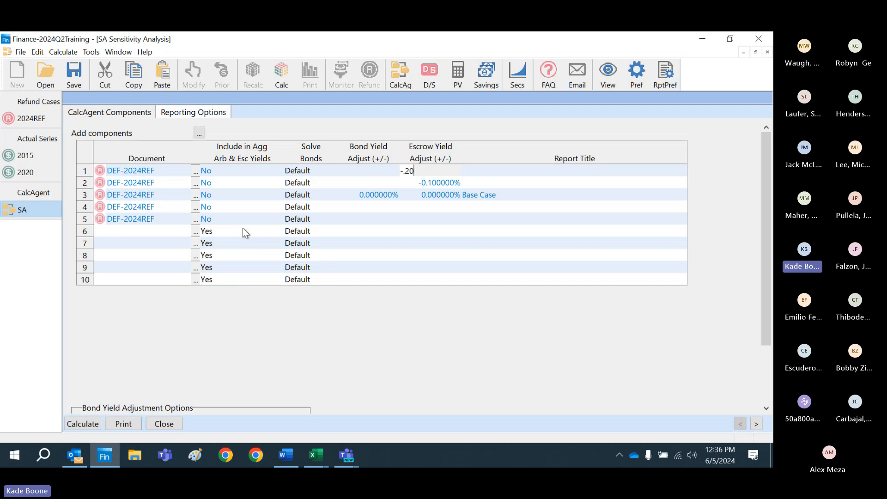
key("Return")
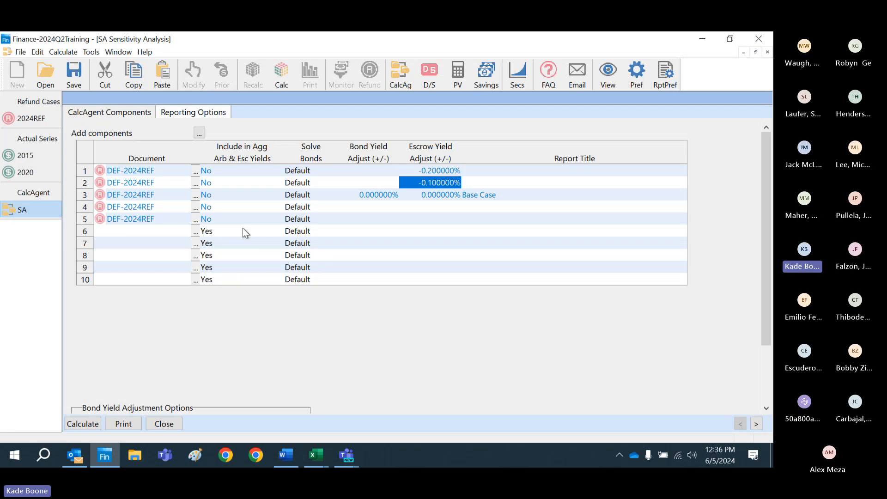
Step: Copy the escrow yield adjustments of components 1 and 2 into their bond yield adjustments
key("Up")
key("shift+Down")
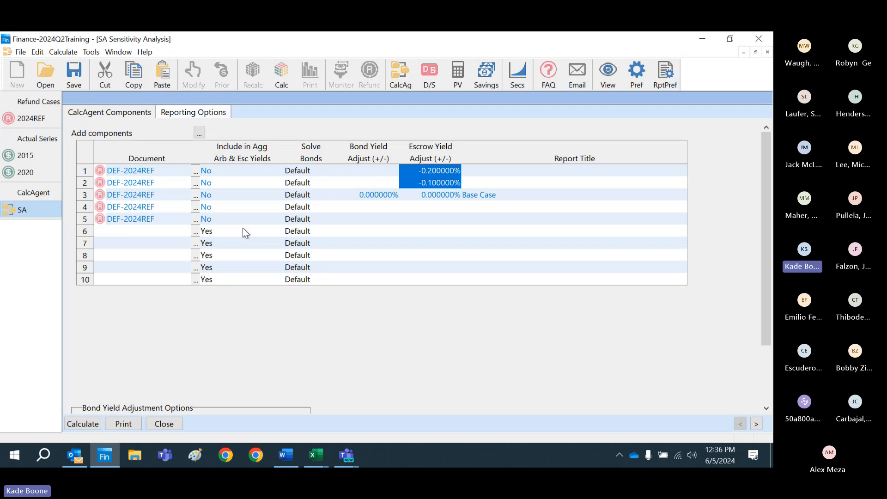
key("ctrl+c")
key("Left")
key("ctrl+v")
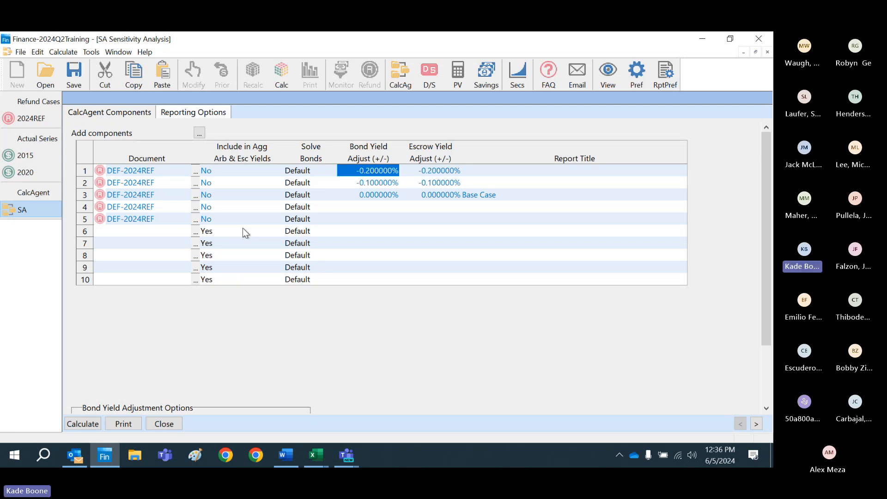
Step: Set the bond yield adjustment to 0.1% for component 4 and 0.2% for component 5
key("Down")
key("Down")
key("Down")
key("Up")
key("Up")
key("Up")
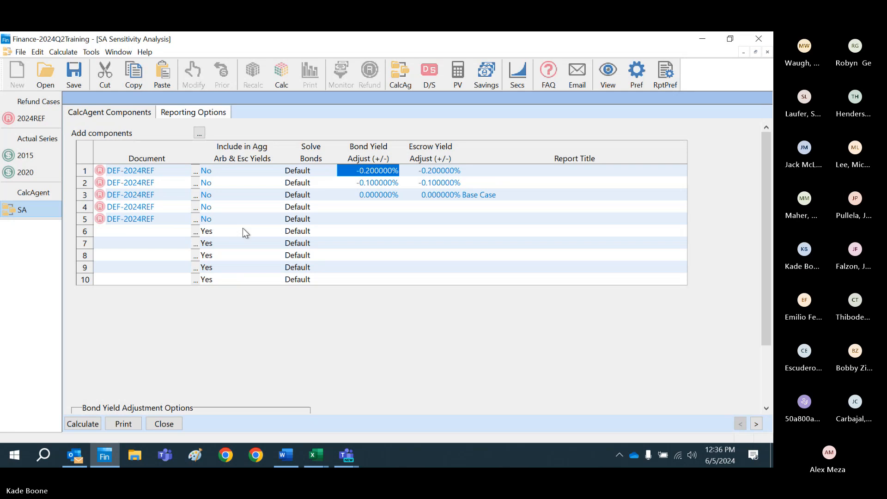
key("Down")
key("Down")
key("Down")
type("0.1")
key("Return")
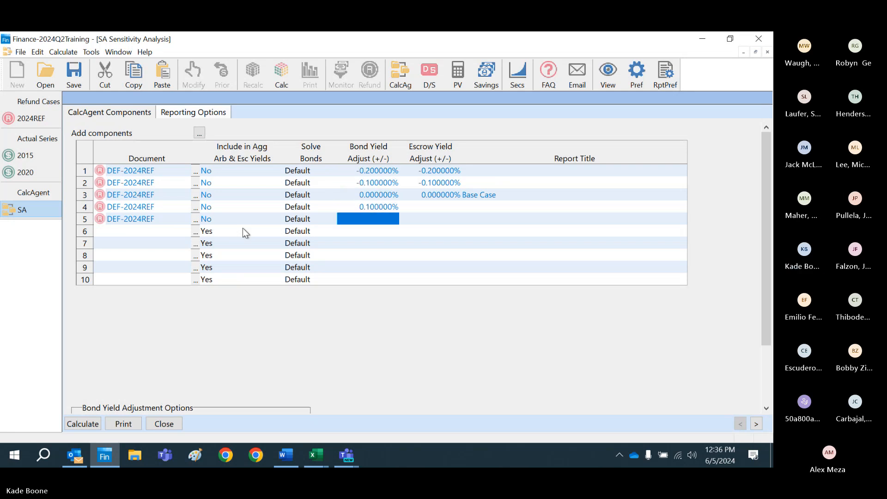
type("0.2")
key("Return")
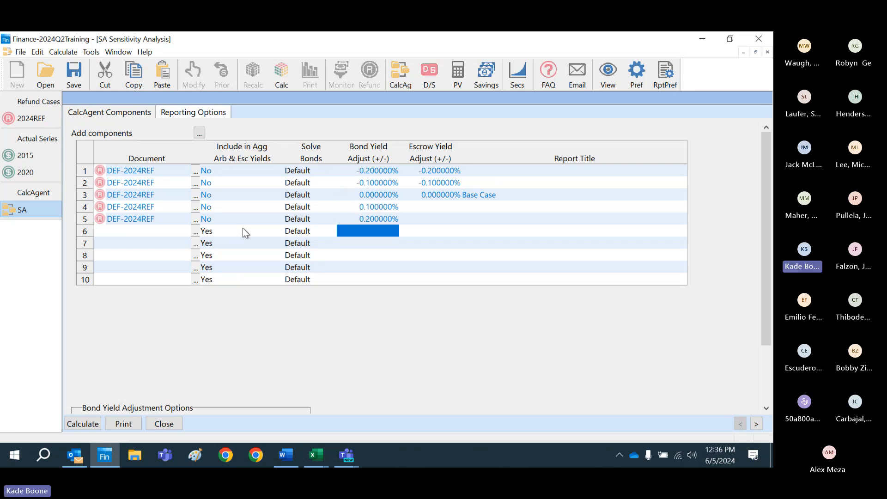
Step: Copy the bond yield adjustments of components 4 and 5 into their escrow yield adjustments
key("Up")
key("Up")
key("shift+Down")
key("ctrl+c")
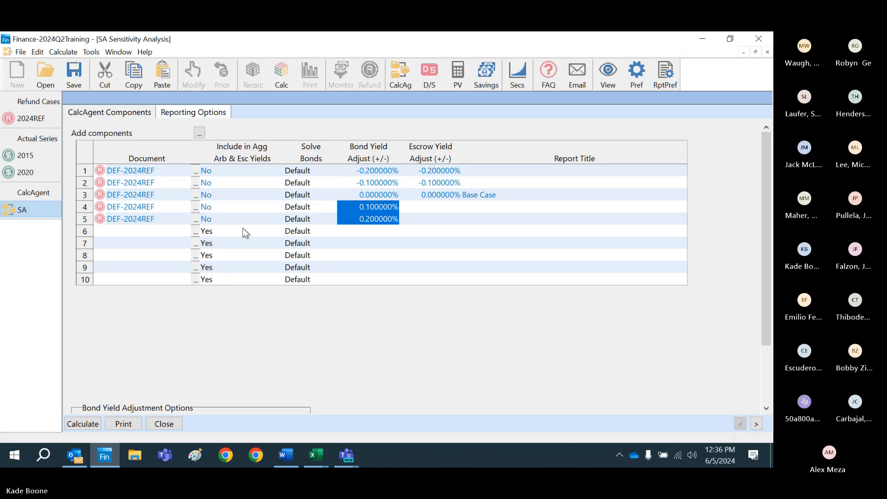
key("Right")
key("ctrl+v")
Step: Enter the report titles -.2, -.1, .1 and .2 for components 1, 2, 4 and 5
key("Up")
key("Up")
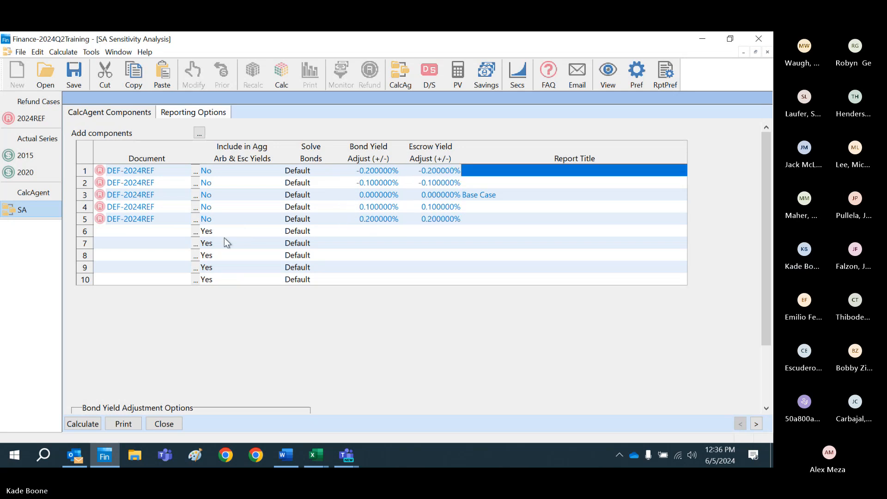
type("-")
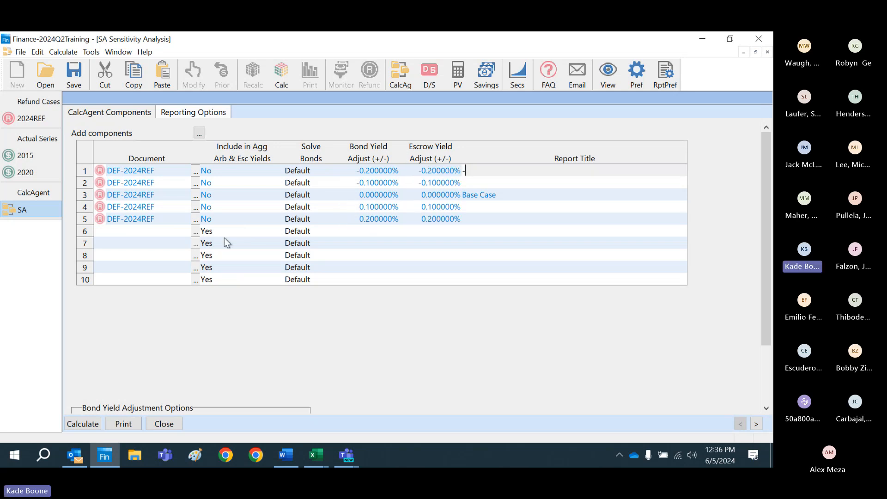
type(".2")
key("Return")
type("-.1")
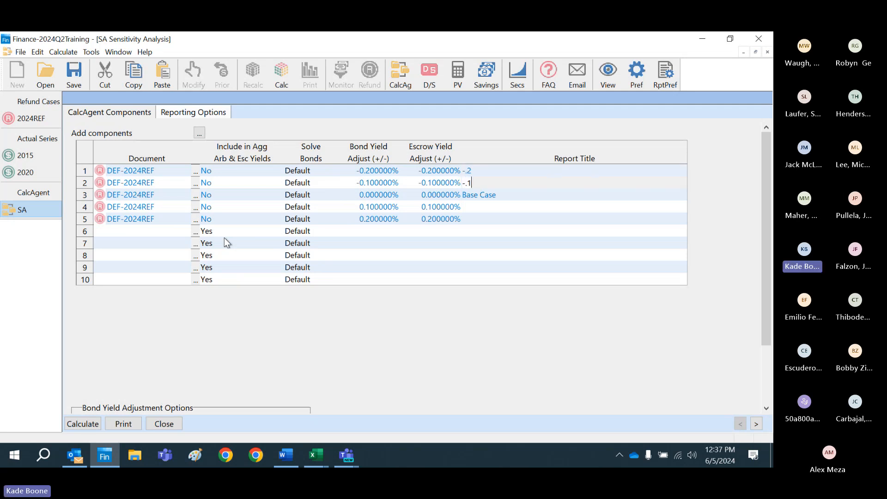
key("Return")
key("Return")
type(".1")
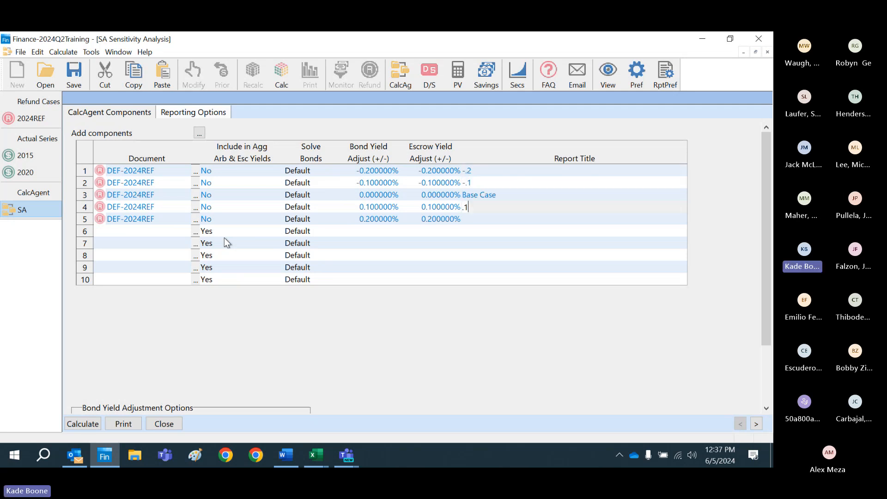
key("Return")
type(".2")
key("Return")
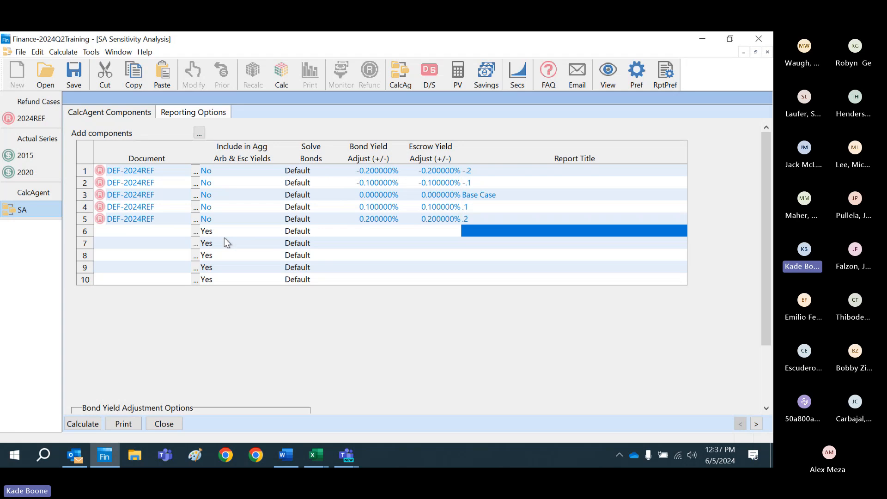
key("Up")
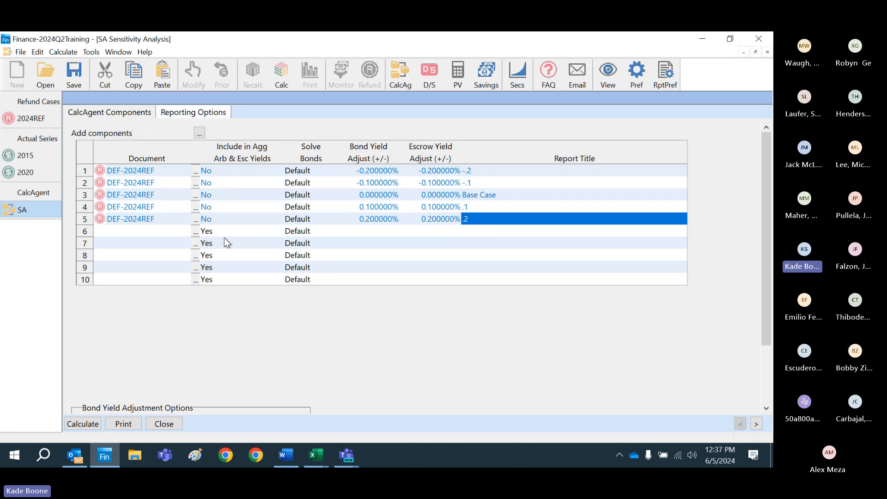
Step: Calculate the sensitivity analysis and add Summary of CalcAgent Results to the reports to print
left_click(83, 424)
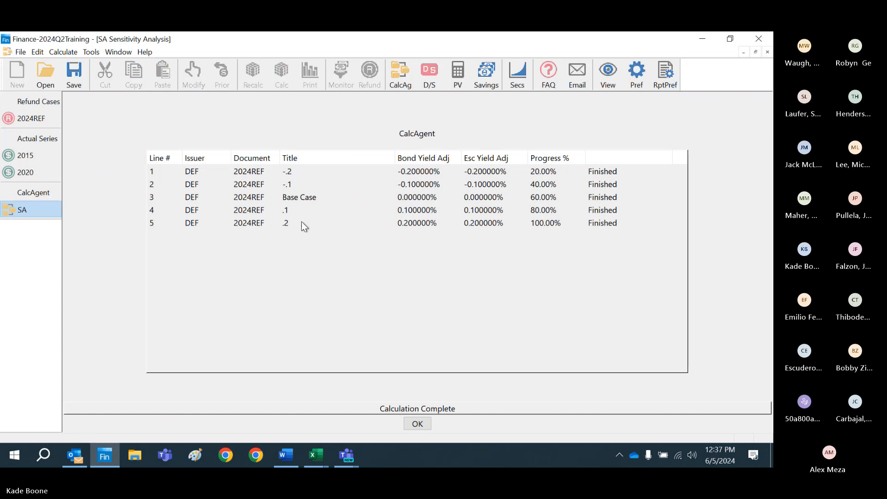
left_click(413, 425)
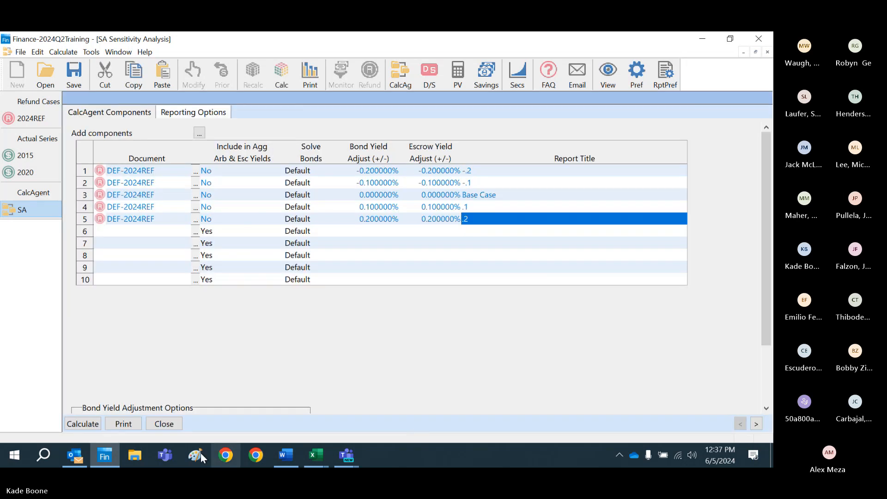
left_click(137, 424)
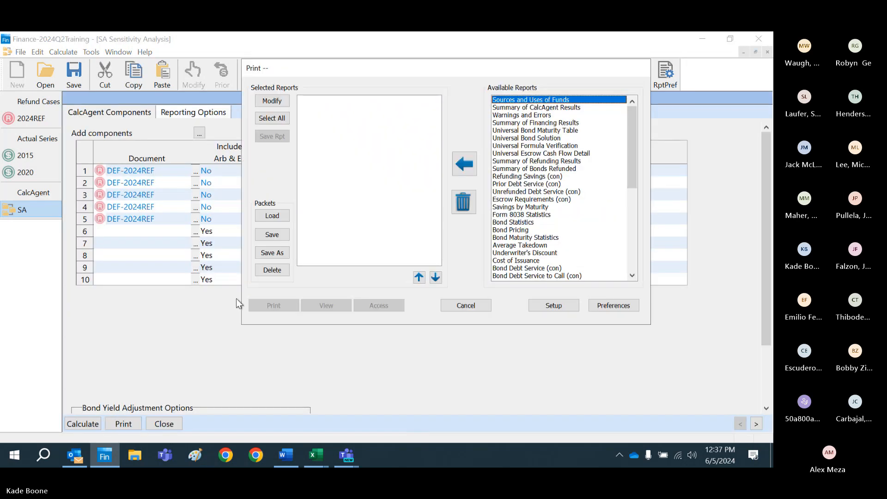
double_click(522, 108)
Step: Add the Sources and Uses of Funds report in Breakdown style
double_click(521, 100)
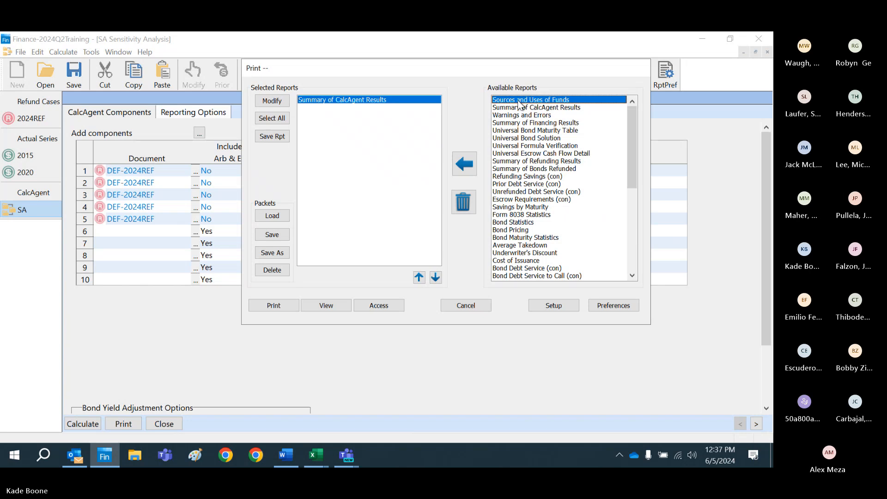
left_click(272, 101)
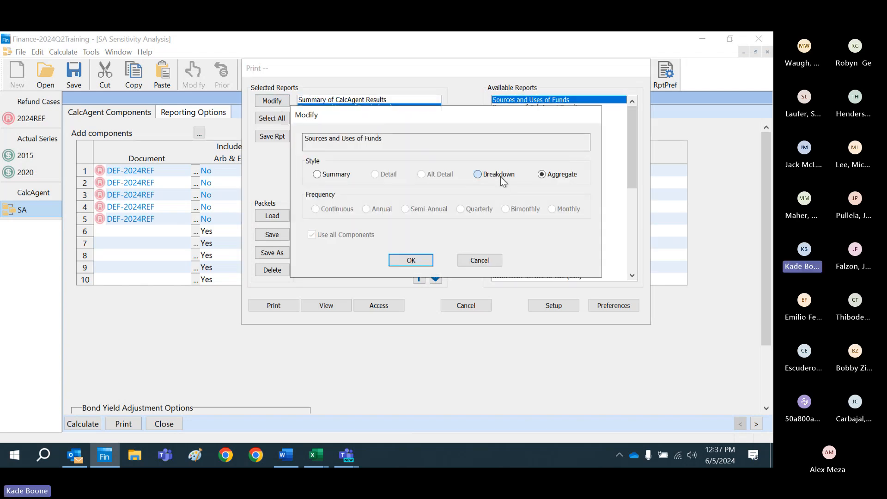
left_click(498, 175)
left_click(410, 261)
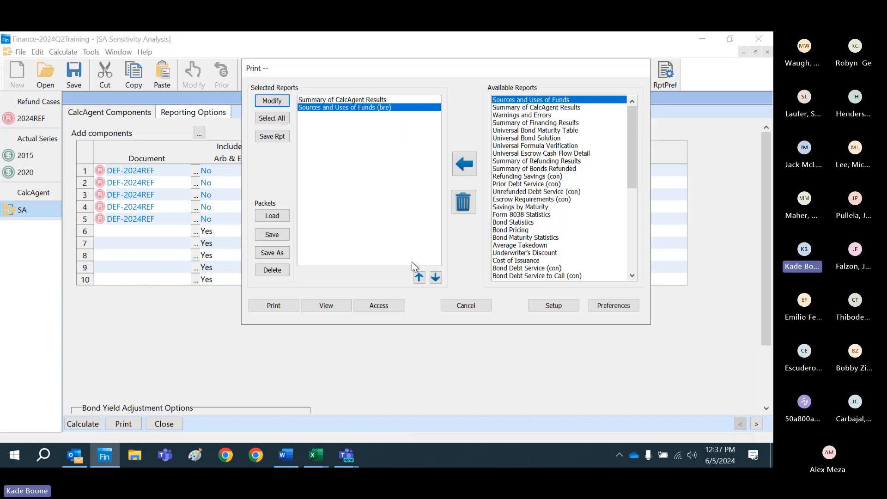
Step: Add the Refunding Savings report in Summary style with Annual frequency
double_click(512, 177)
left_click(271, 101)
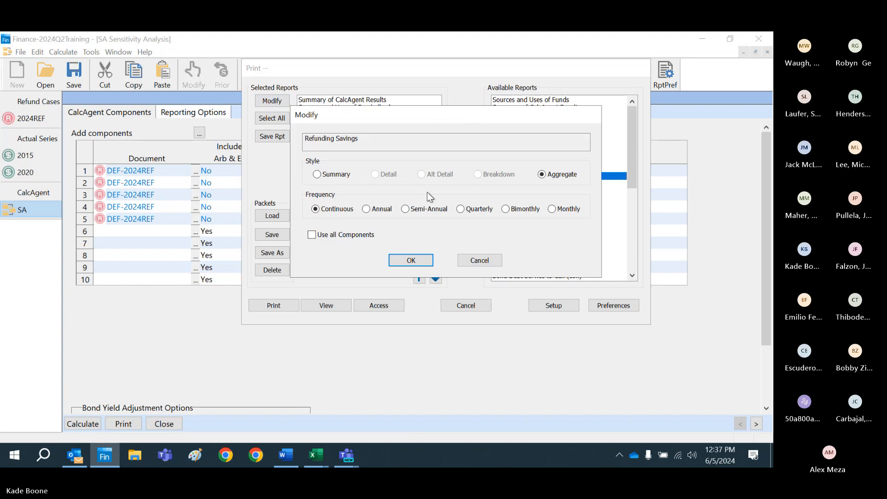
left_click(329, 176)
left_click(378, 210)
left_click(408, 259)
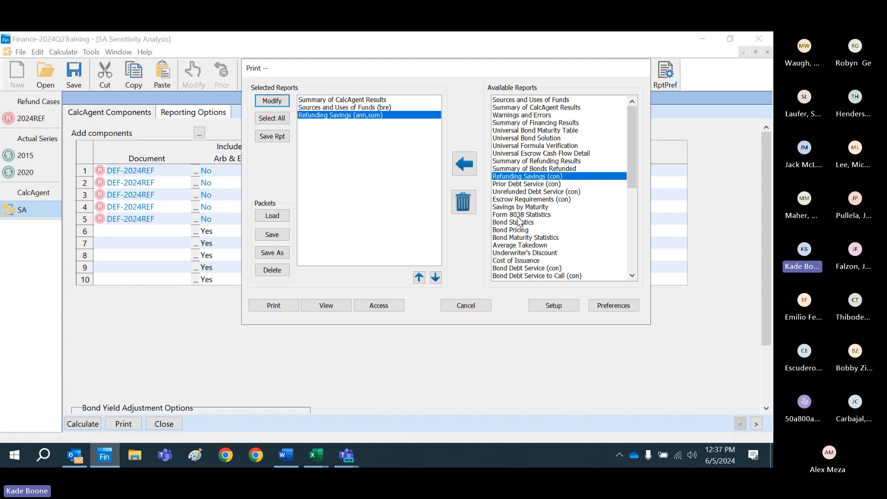
Step: Add the Bond Statistics report in Breakdown style and place it above Refunding Savings
left_click(501, 138)
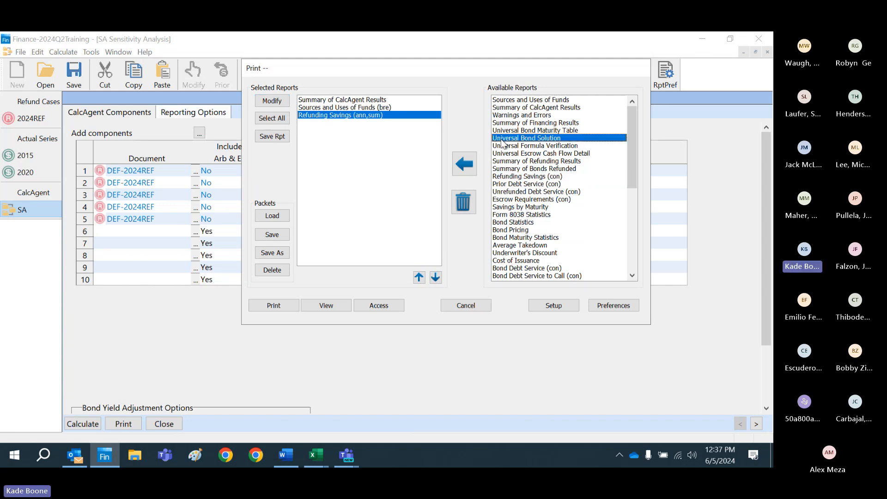
key("b")
key("Return")
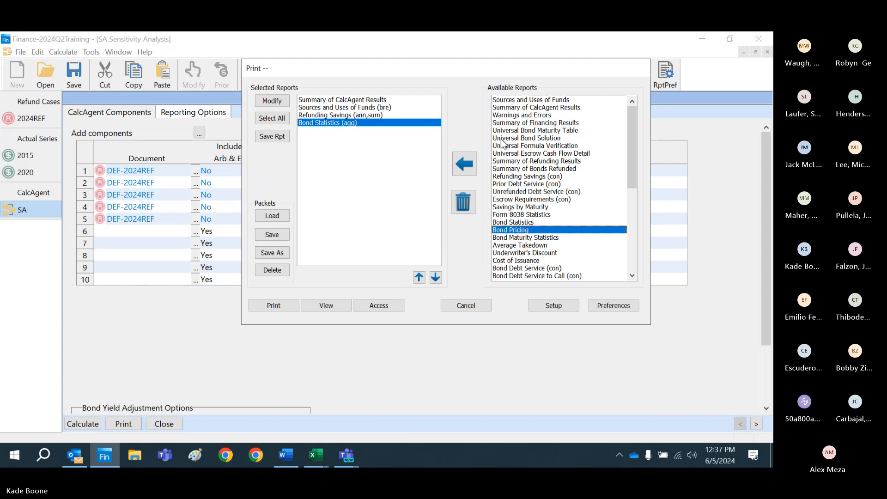
left_click(275, 101)
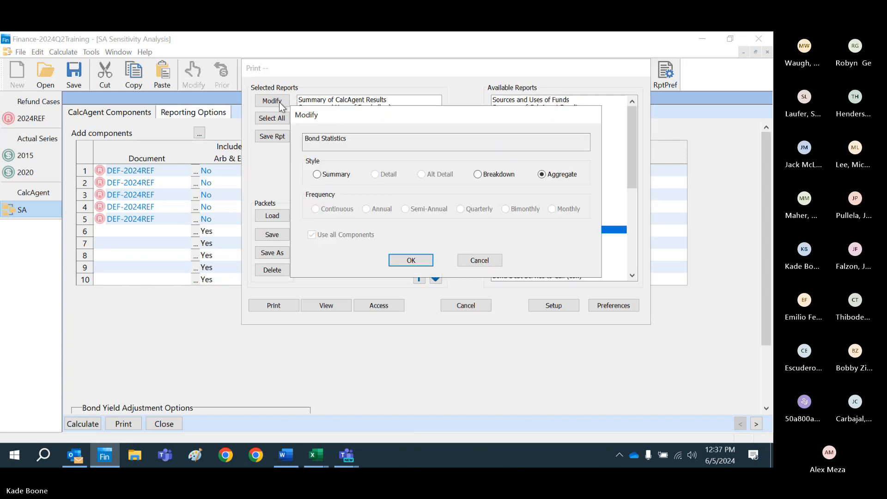
left_click(496, 175)
left_click(413, 260)
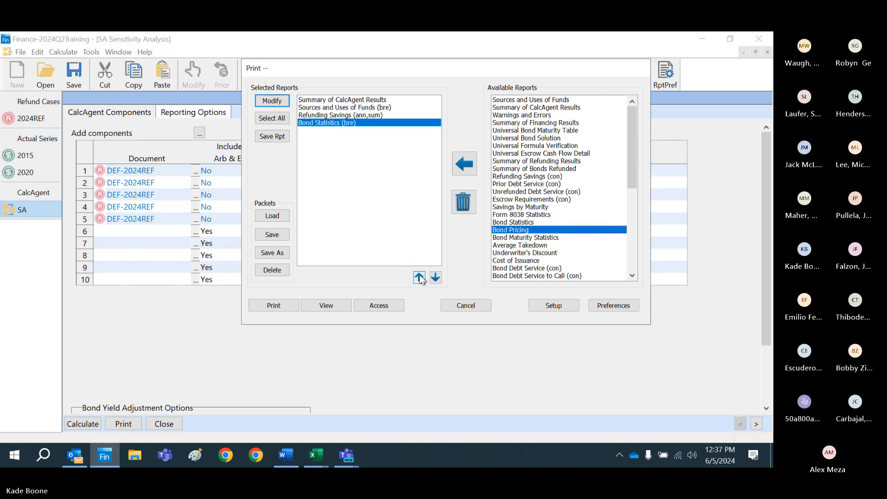
left_click(419, 277)
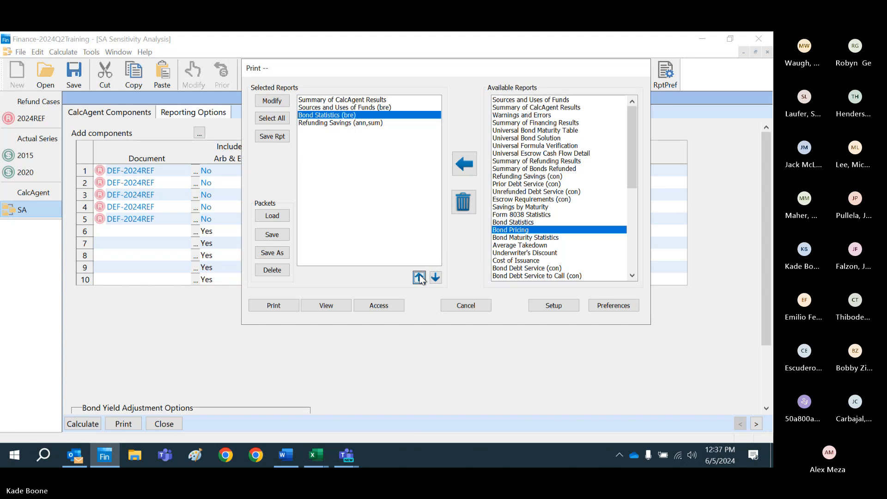
Step: View the selected reports and examine the CalcAgent summary, sources and uses, and bond summary statistics pages
left_click(325, 305)
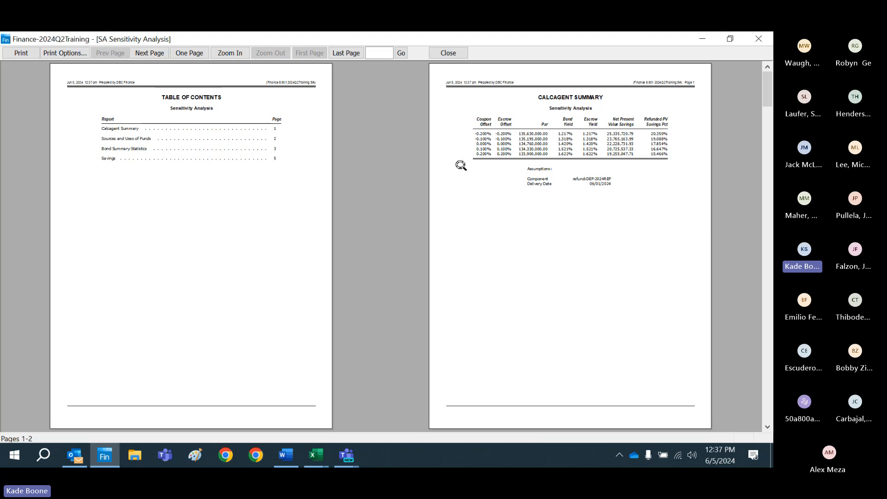
left_click(460, 164)
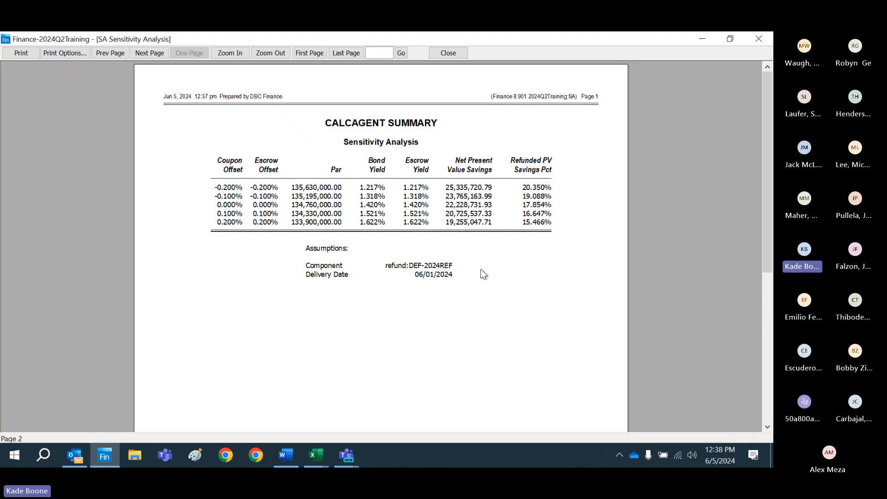
left_click(148, 54)
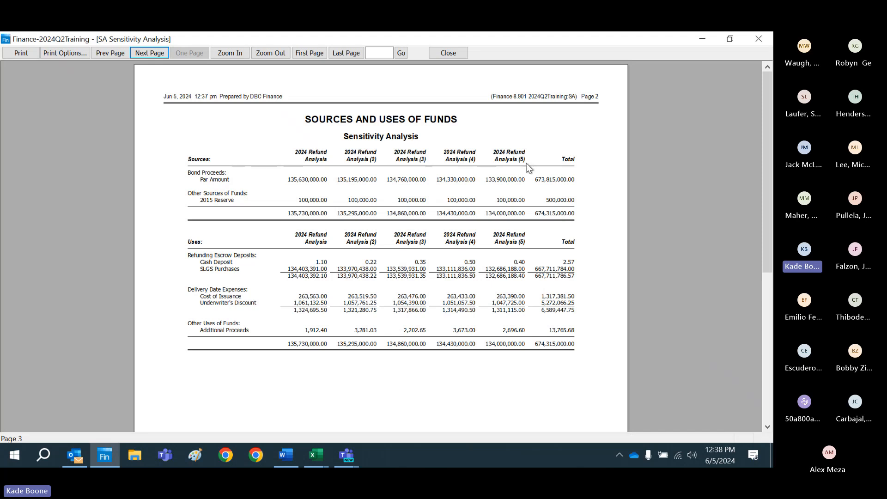
left_click(156, 55)
left_click(332, 173)
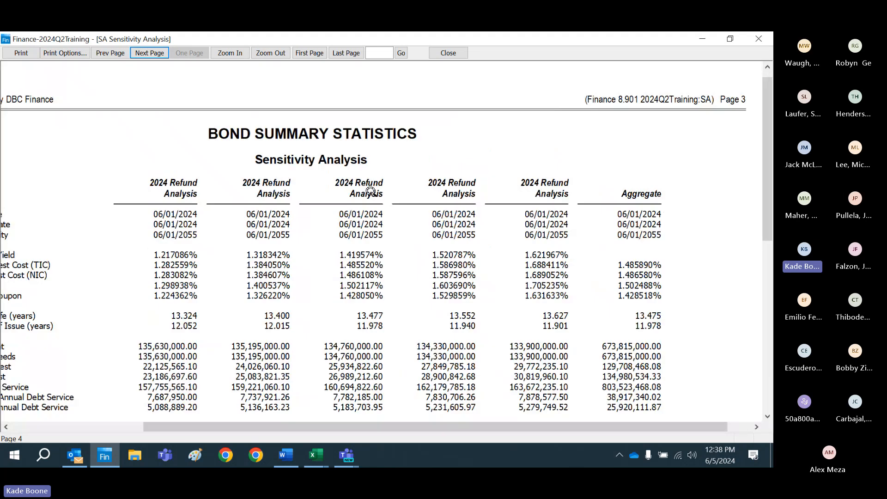
left_click(282, 53)
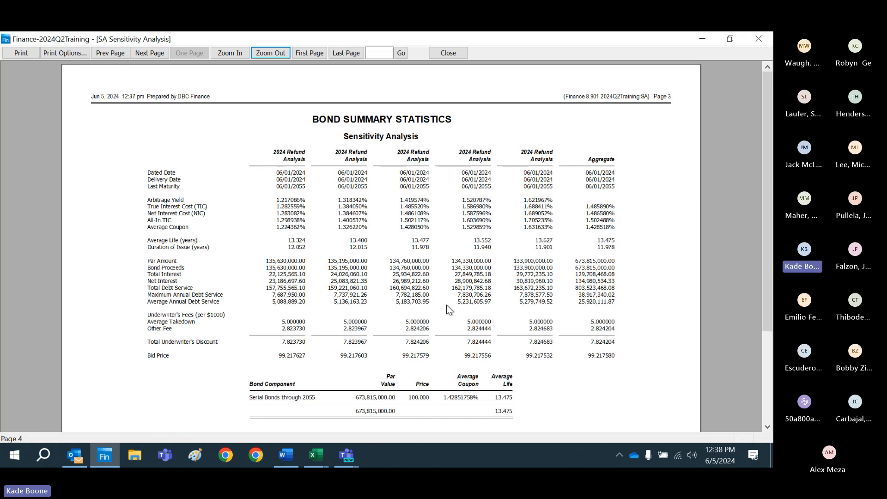
Step: Examine the annual savings page of each yield scenario from -.2 to .2, then close the report view
left_click(152, 56)
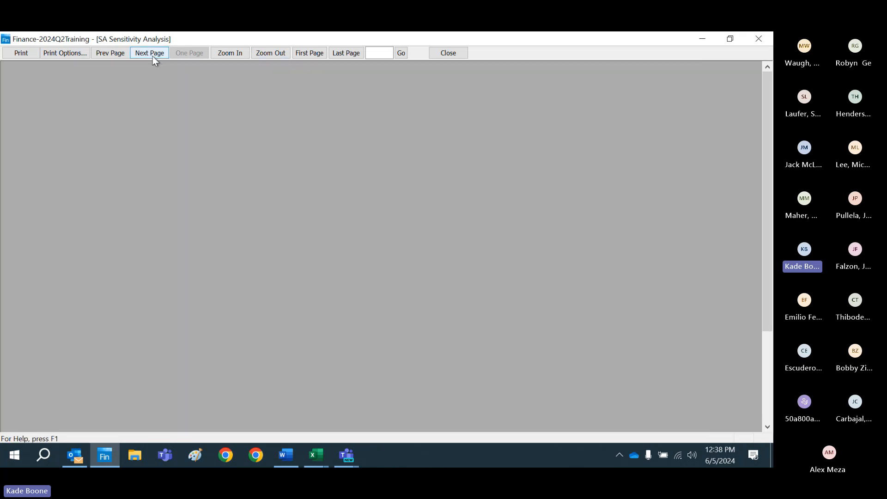
left_click(153, 57)
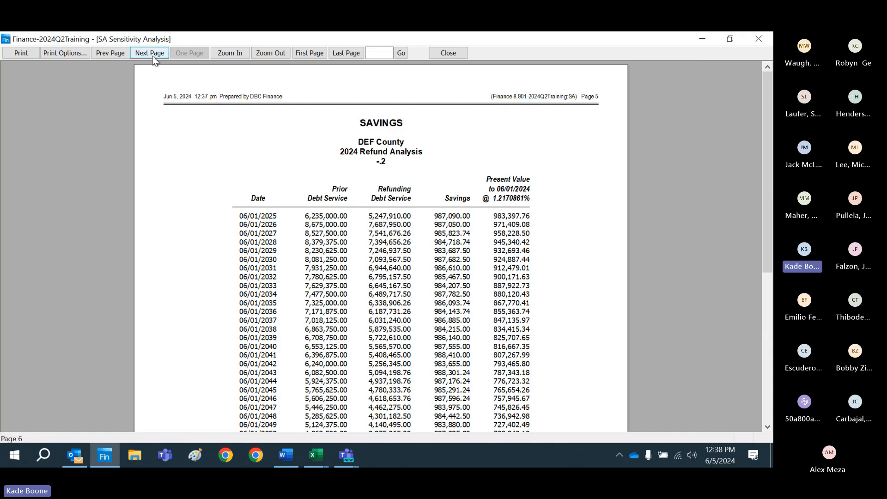
left_click_drag(767, 145, 770, 194)
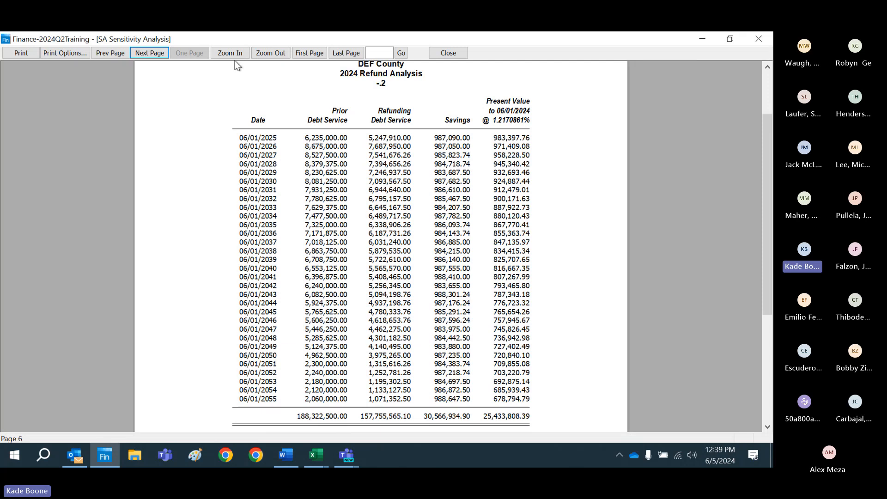
left_click(157, 54)
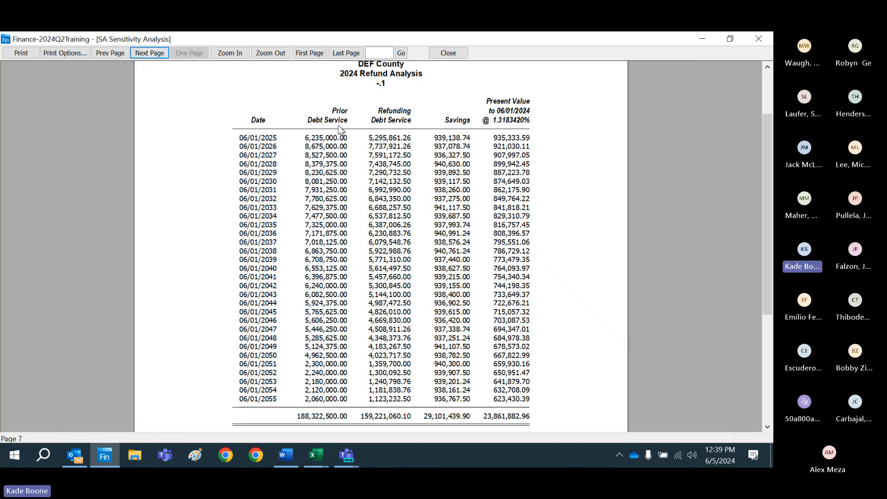
left_click(150, 54)
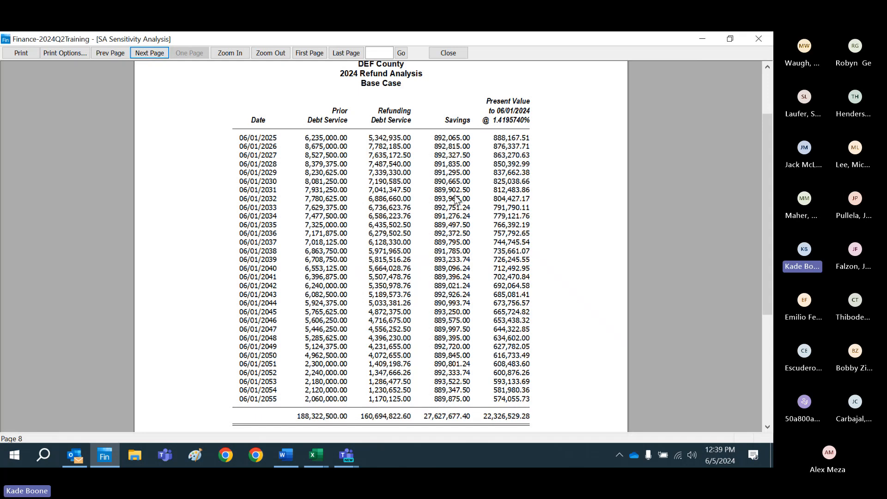
left_click(157, 54)
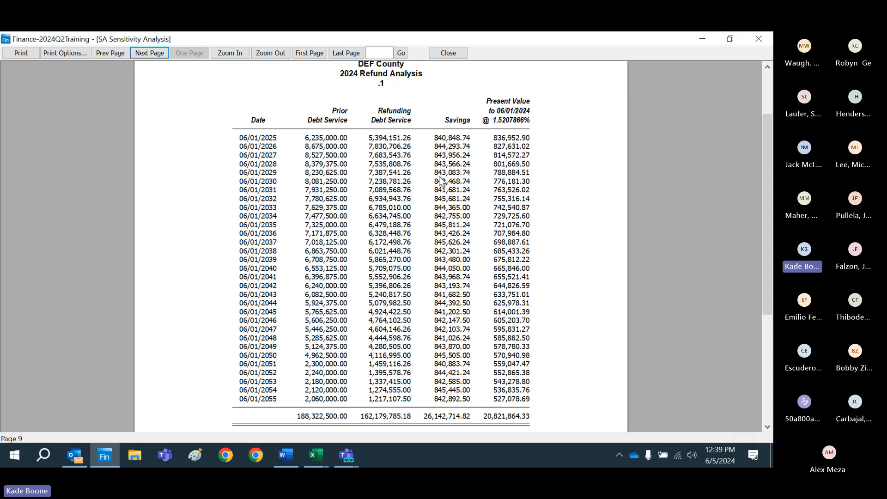
left_click(160, 56)
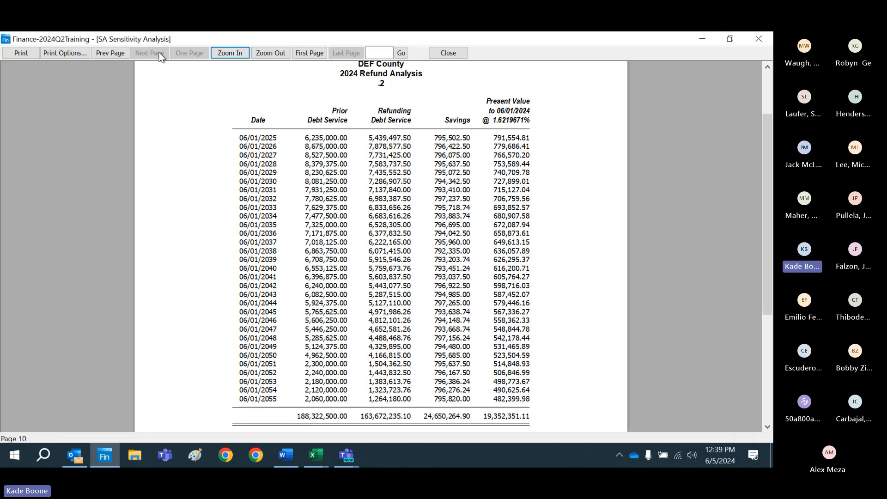
left_click(447, 55)
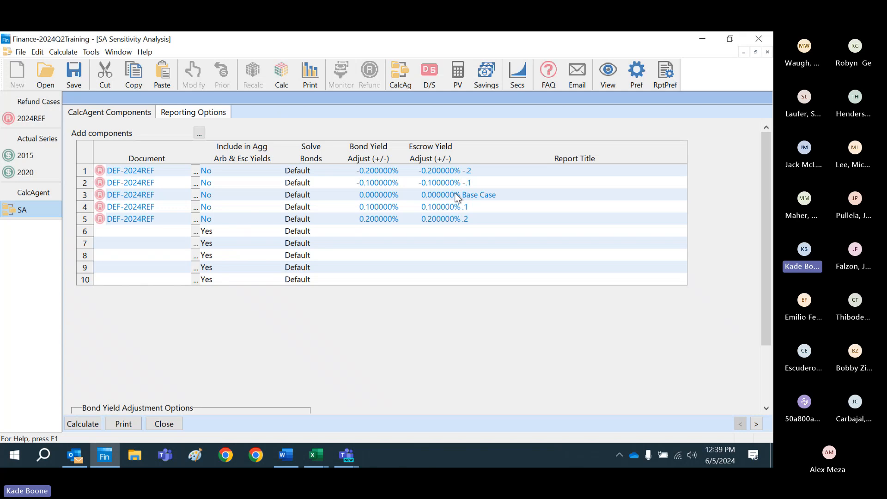
Step: Save the SA sensitivity analysis and check that it is listed among the CalcAgent documents
left_click(75, 85)
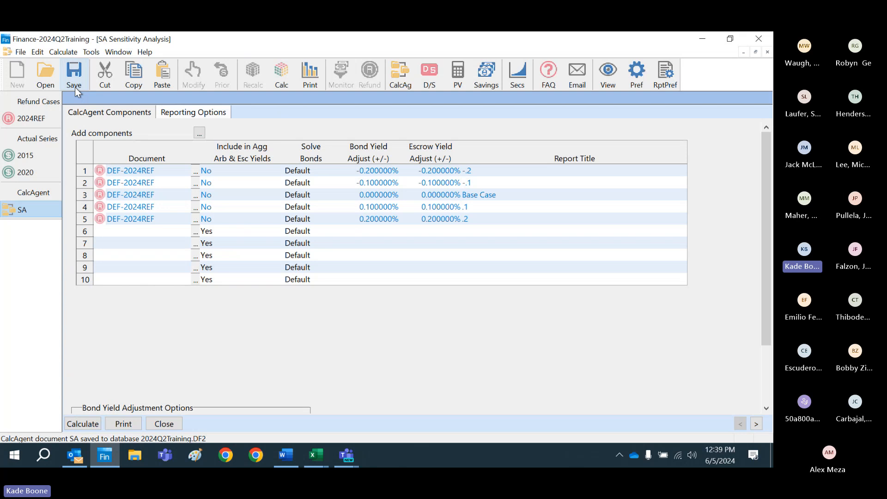
left_click(45, 74)
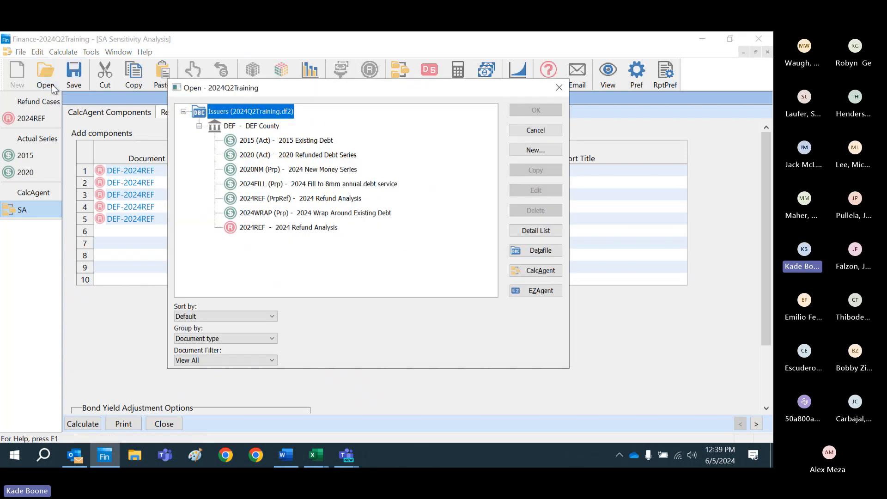
left_click(543, 274)
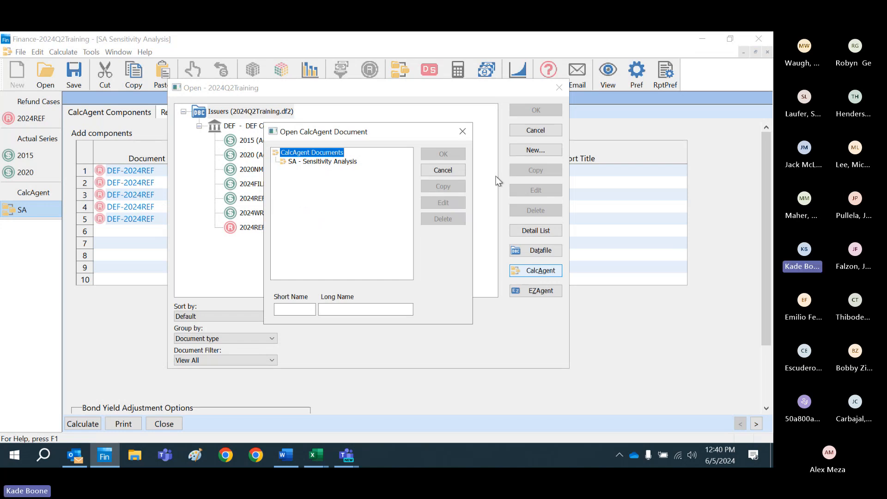
left_click(446, 171)
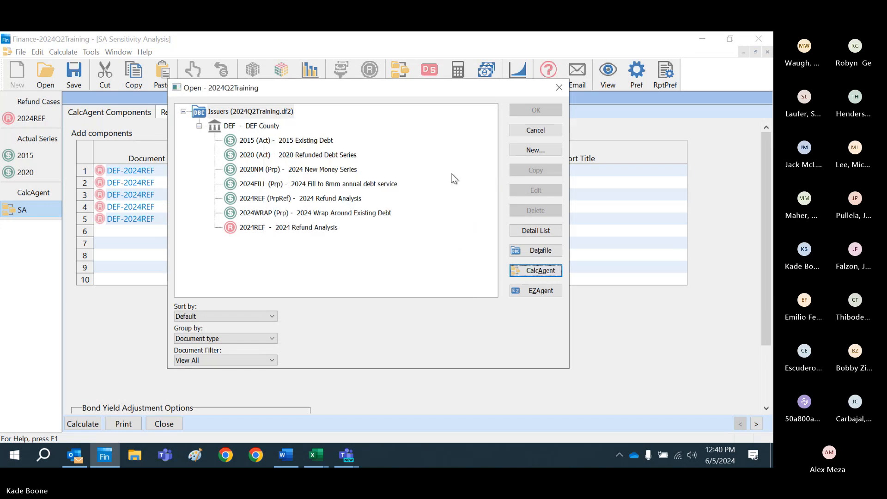
left_click(543, 131)
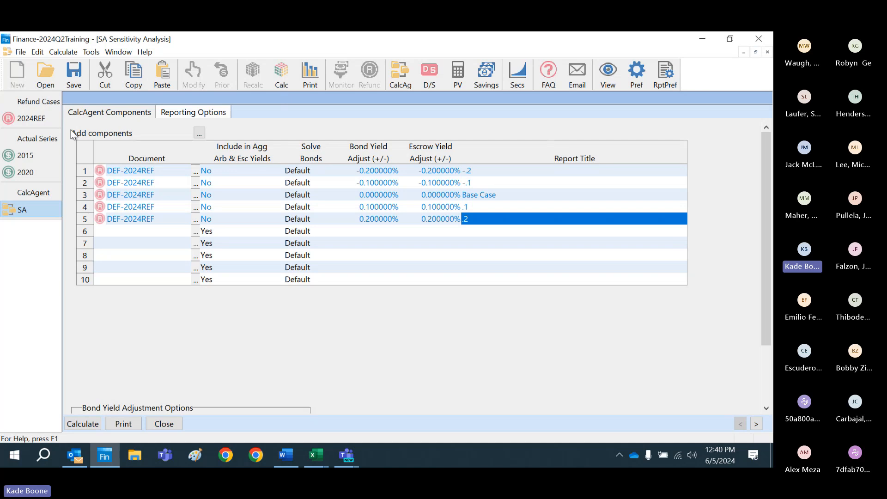
Step: Return to the 2024REF refund case and open its PRI prior debt settings
left_click(30, 120)
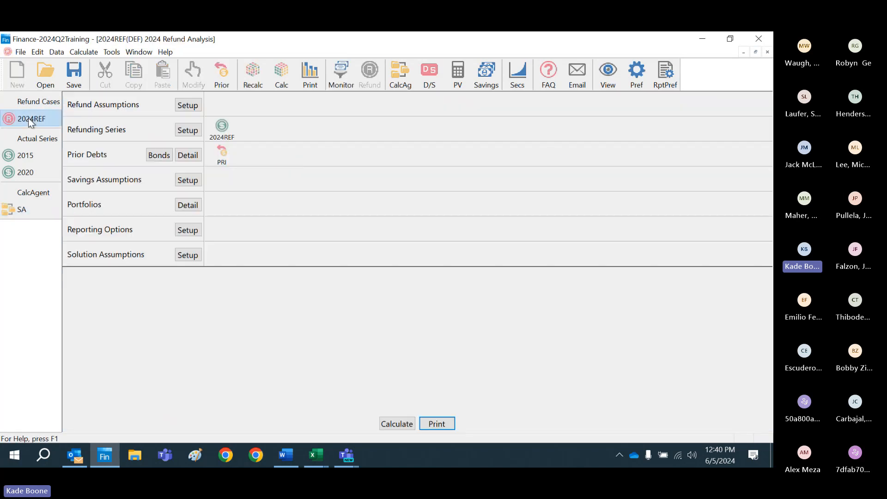
left_click(112, 52)
mouse_move(84, 52)
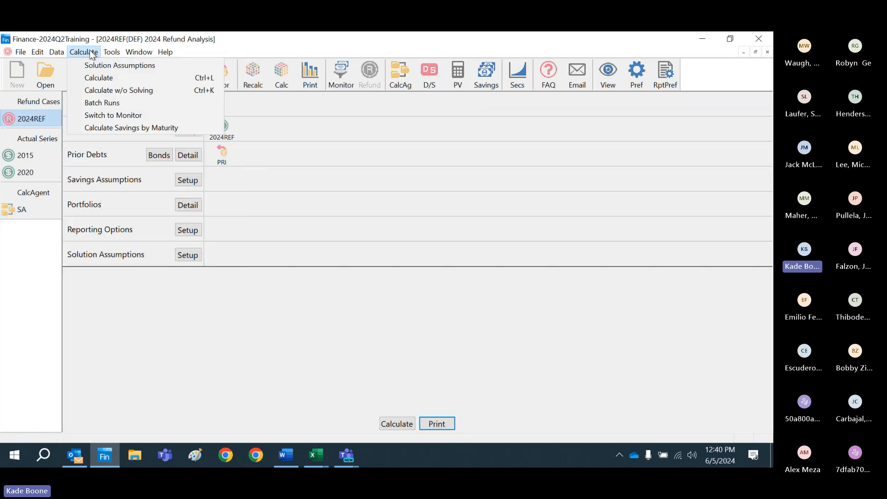
left_click(370, 188)
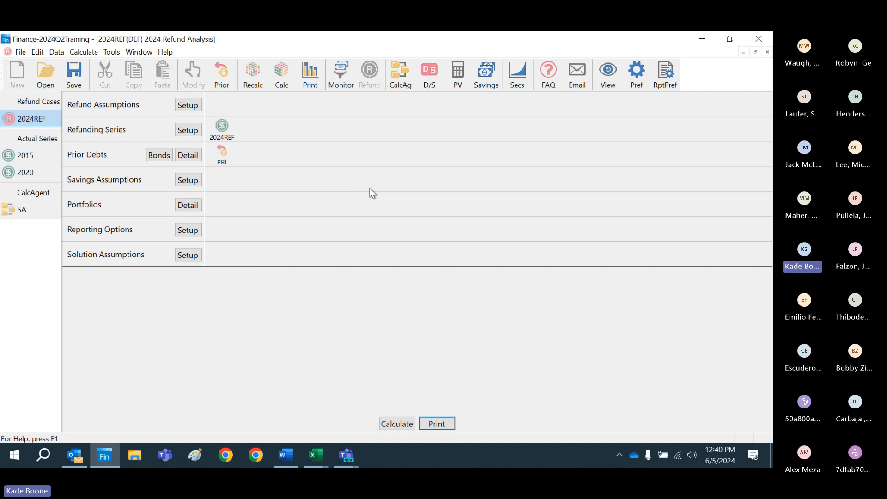
double_click(223, 159)
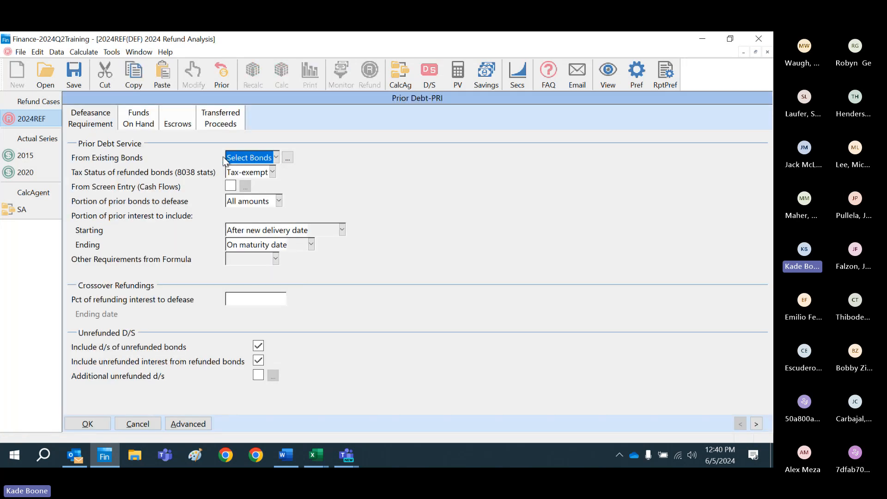
Step: Set the prior debt's existing bonds source to N/A, enable screen entry of cash flows and open its debt service table without generating dates
left_click(276, 157)
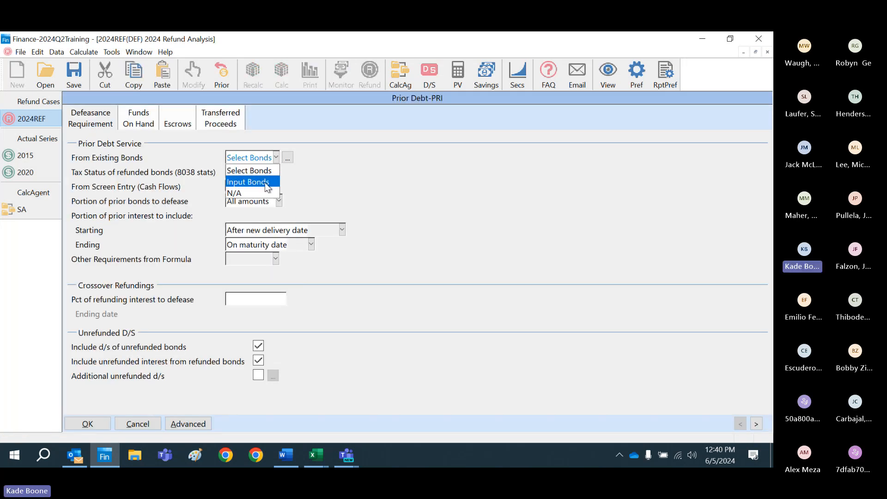
left_click(233, 192)
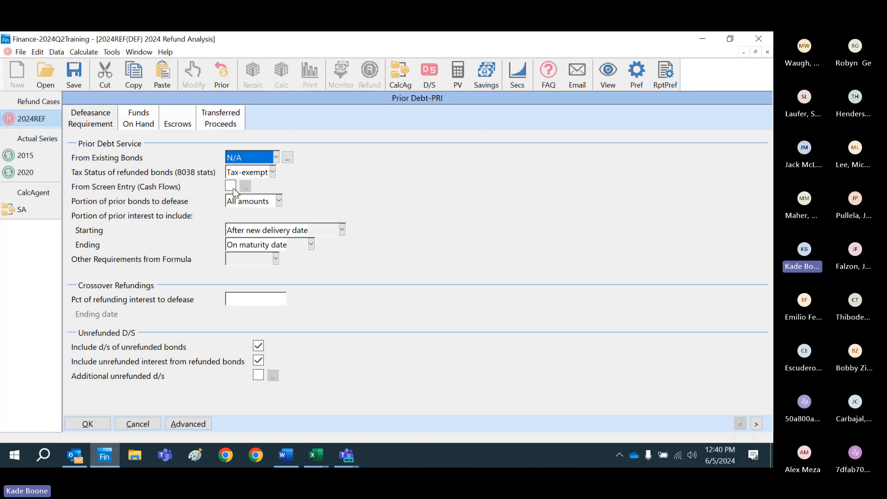
left_click(230, 186)
left_click(246, 187)
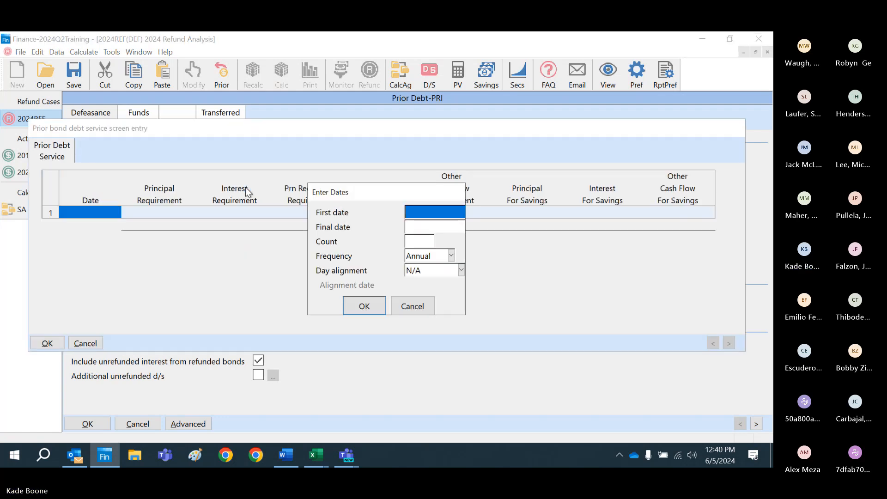
left_click(410, 308)
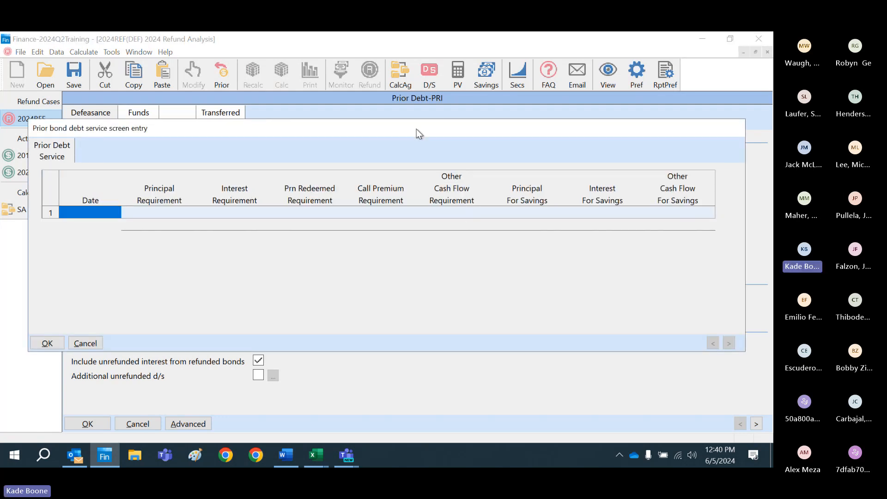
left_click_drag(416, 129, 437, 214)
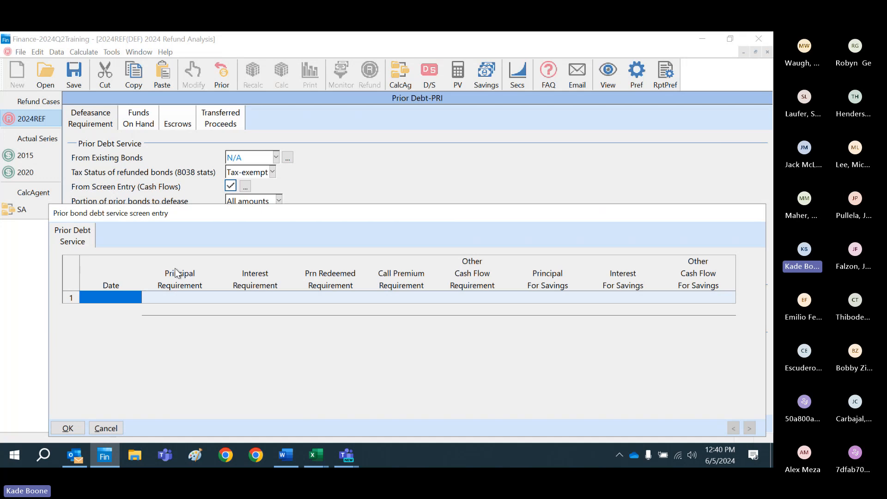
Step: Examine the requirement columns and the for-savings columns of the prior bond debt service table
left_click_drag(175, 273, 452, 270)
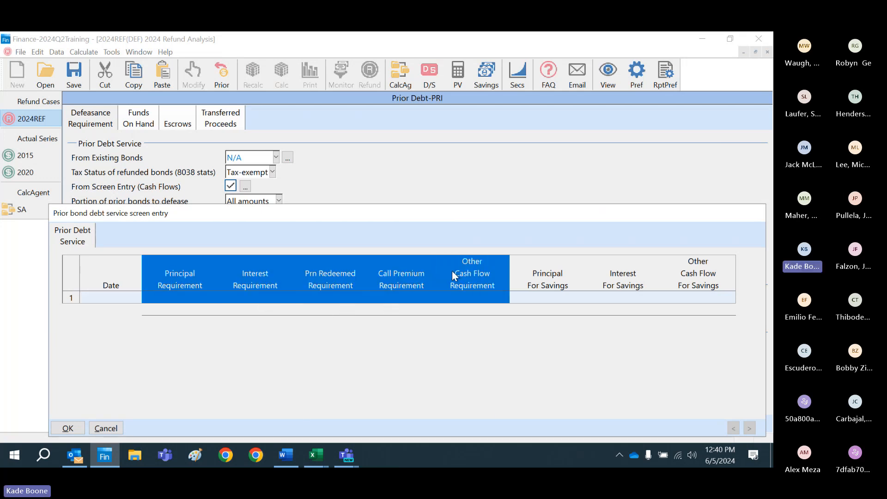
left_click_drag(569, 271, 725, 265)
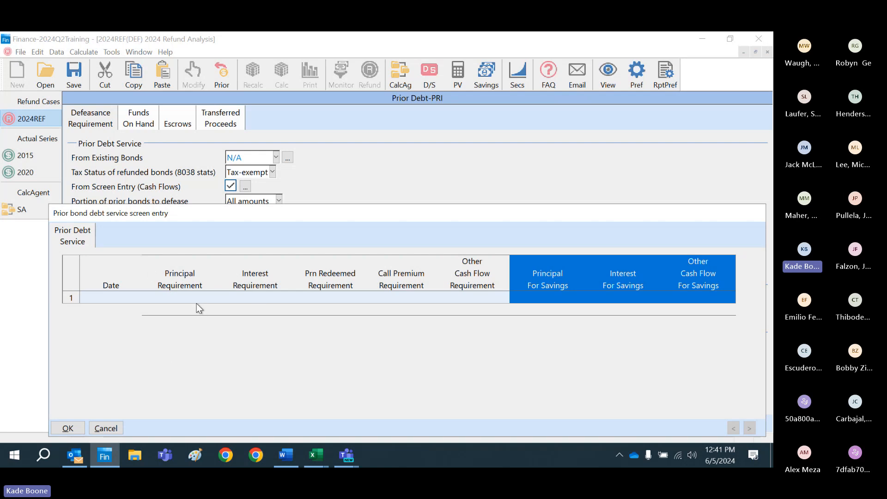
left_click_drag(180, 283, 455, 276)
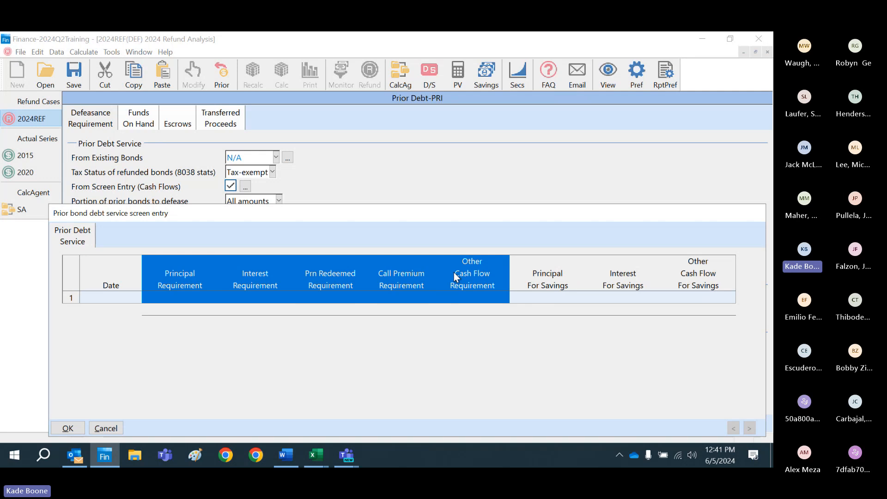
left_click_drag(561, 279, 675, 283)
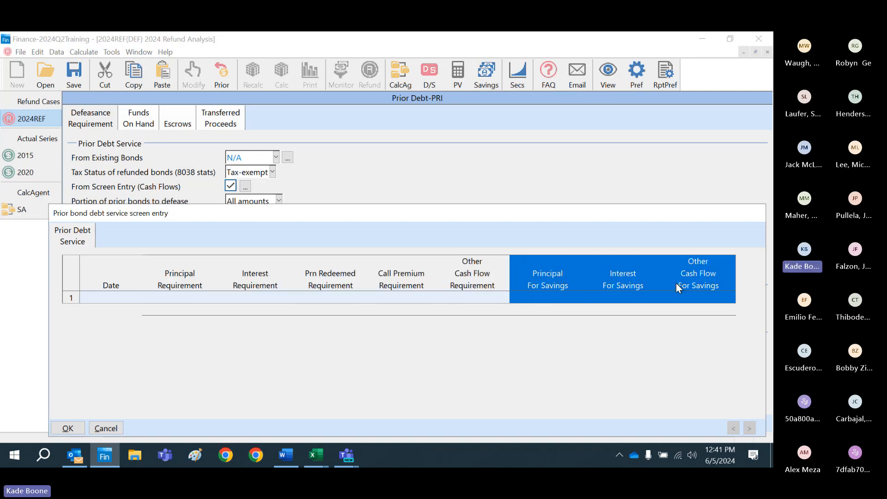
Step: Cancel the debt service table, disable screen entry of cash flows and restore Select Bonds as the PRI prior debt's source
left_click(104, 428)
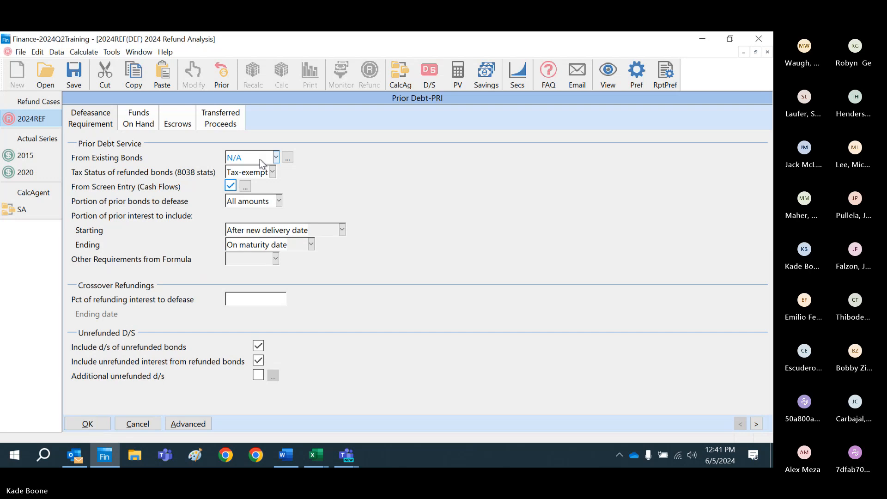
left_click(230, 186)
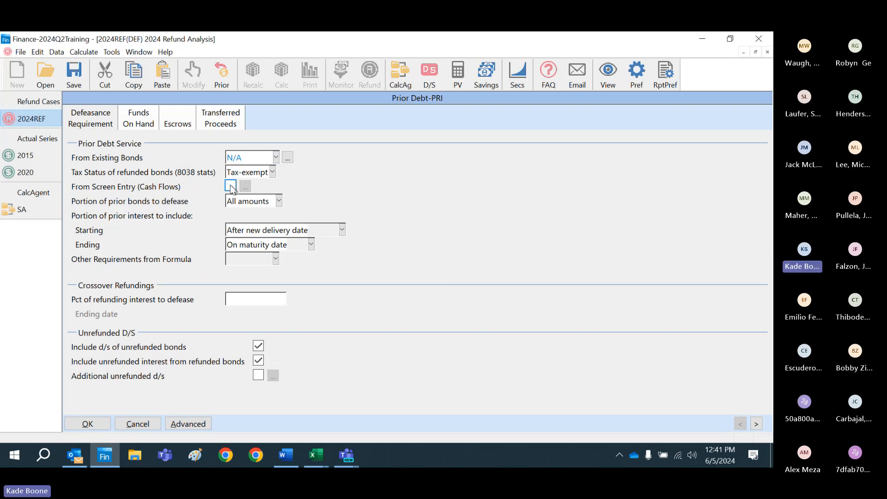
left_click(275, 158)
left_click(254, 168)
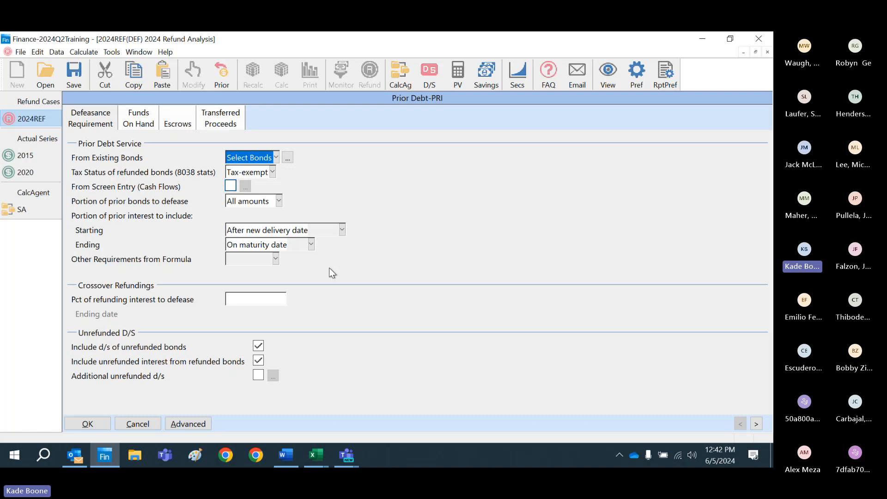
left_click(87, 423)
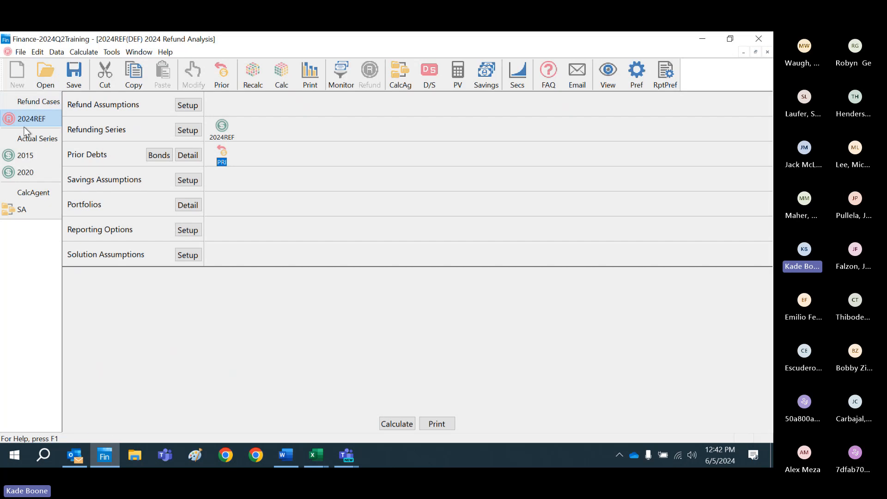
Step: Create an Other Formula component with the short name CAPI in the 2024REF refunding series
double_click(222, 127)
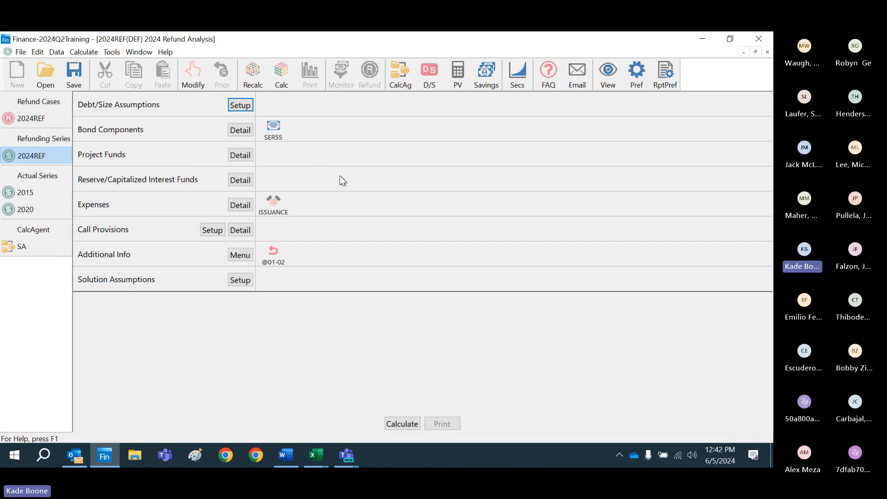
left_click(57, 120)
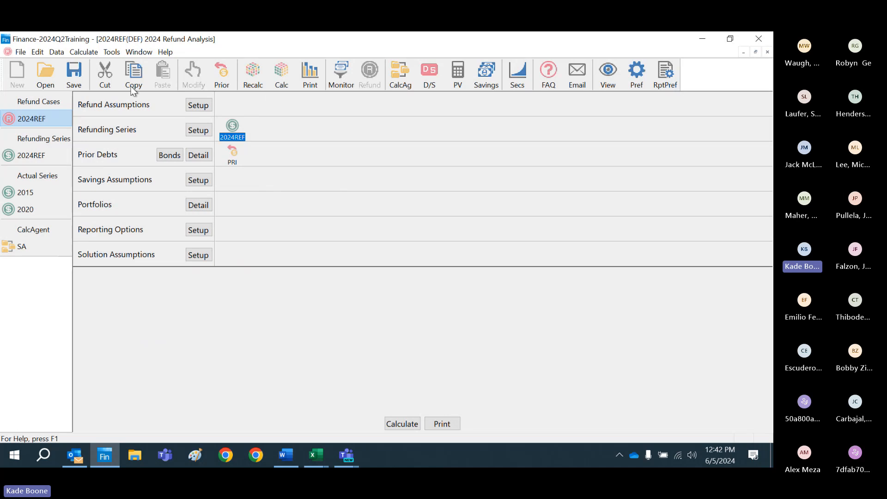
double_click(236, 135)
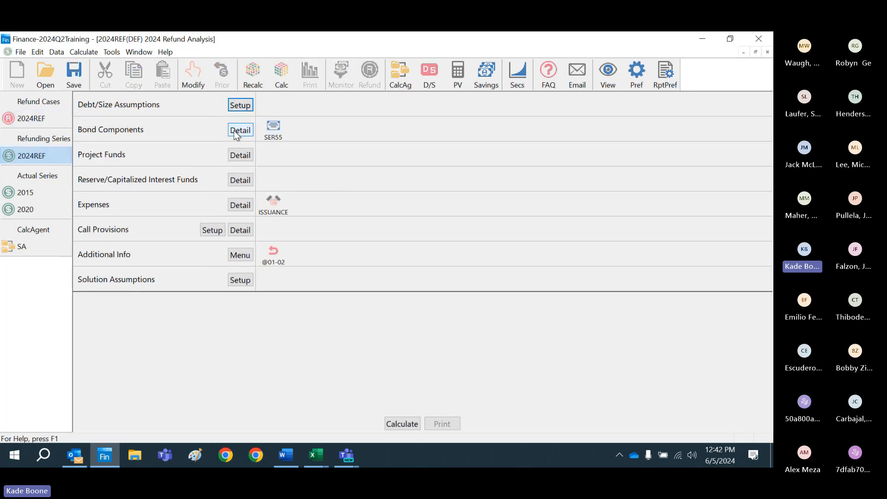
left_click(241, 255)
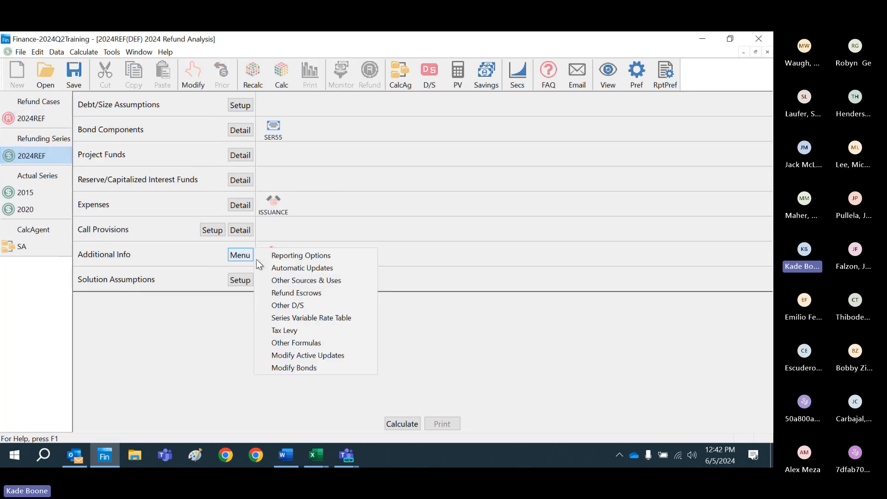
left_click(317, 343)
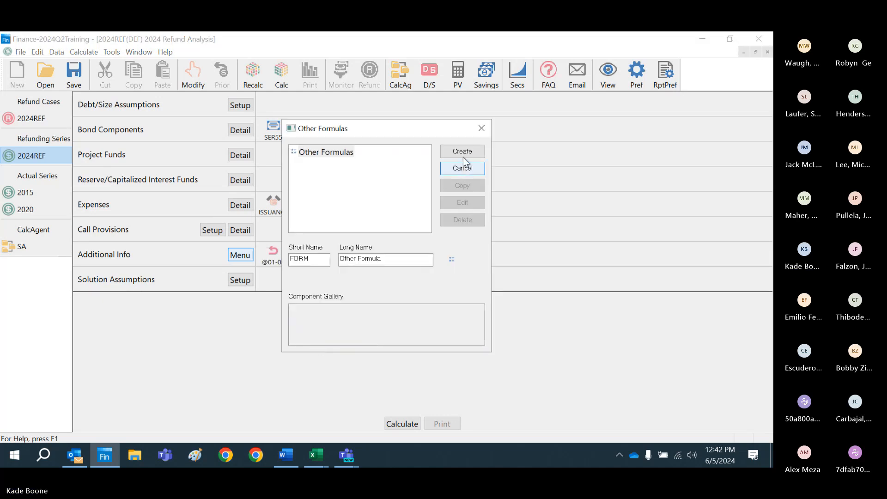
double_click(313, 260)
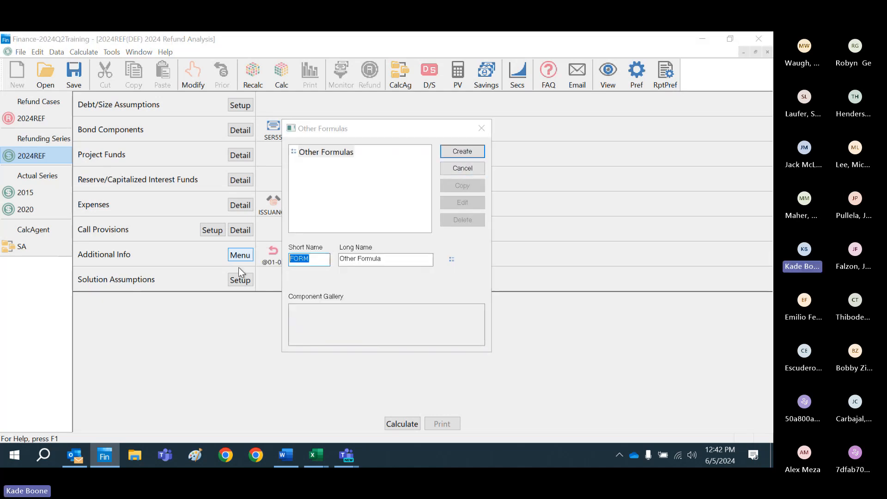
type("CAPI")
key("Tab")
key("Tab")
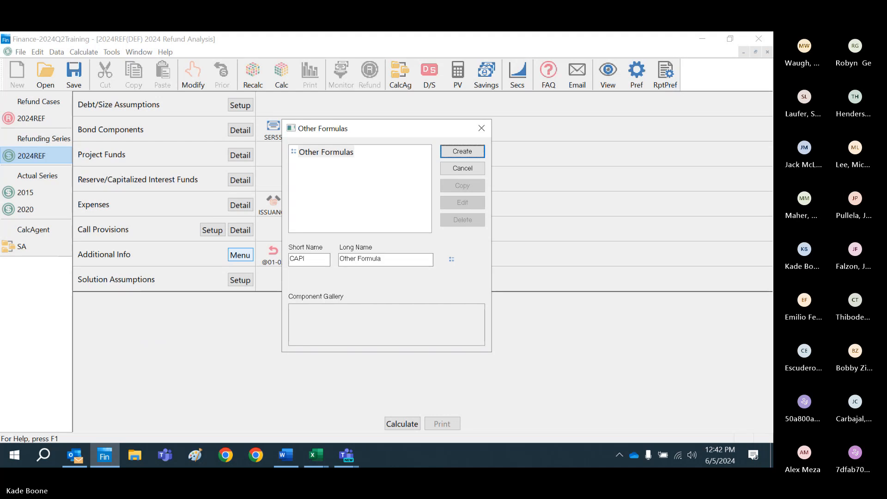
key("Tab")
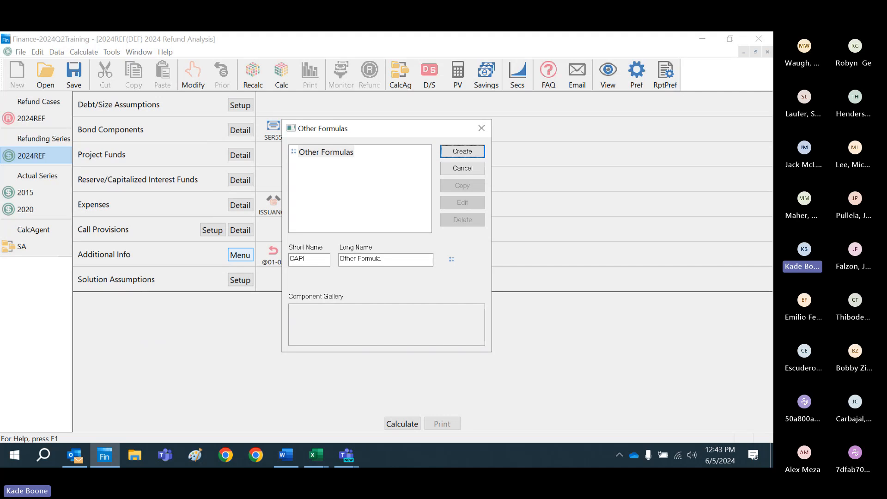
left_click(463, 153)
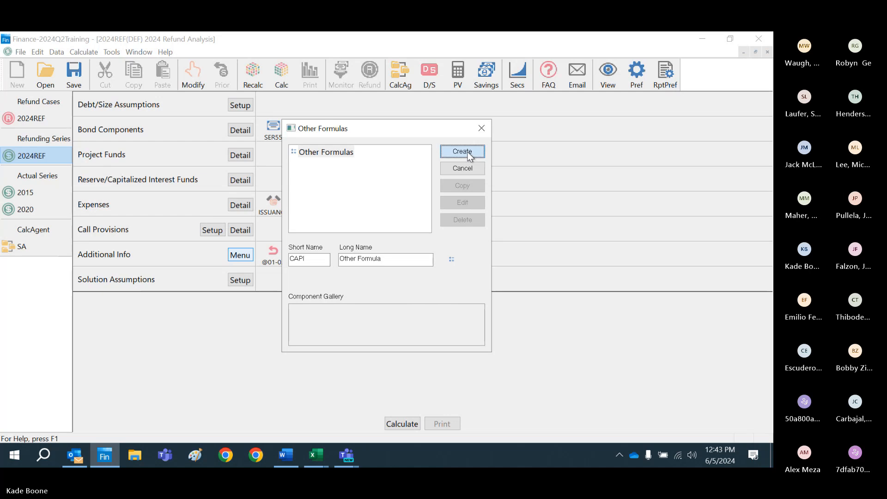
Step: Enter the formula "Bond Interest accrued through 5/1/2025" for CAPI and accept it
type("bo")
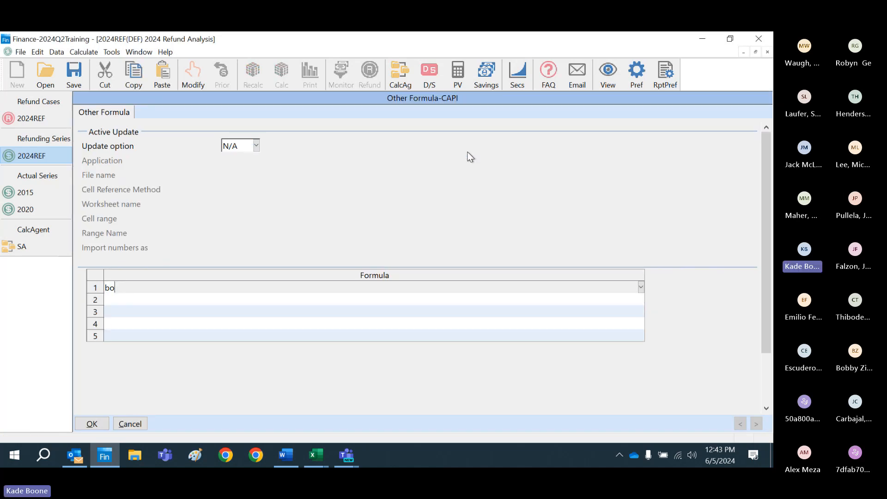
type("nd interest ac")
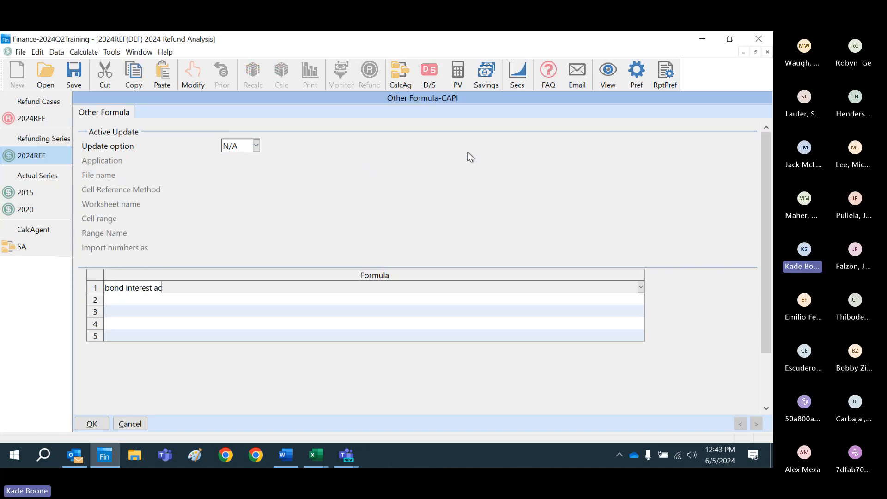
type("crued through")
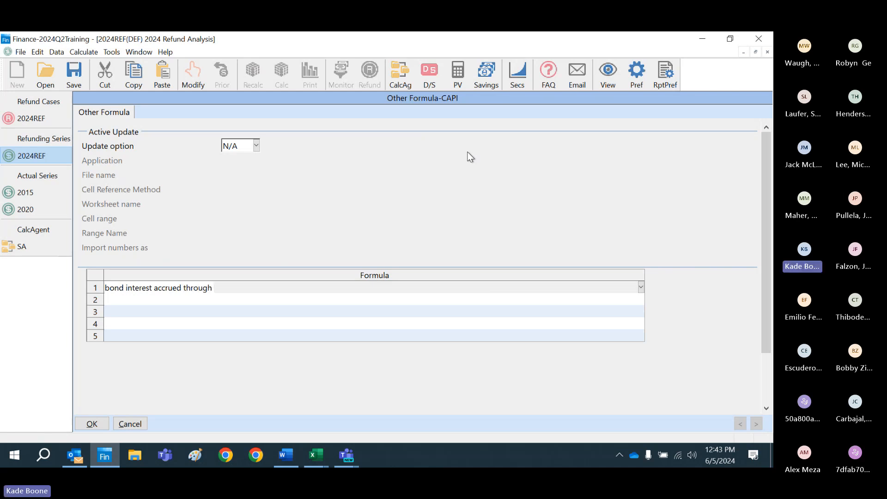
type(" 5/1/2025")
key("Return")
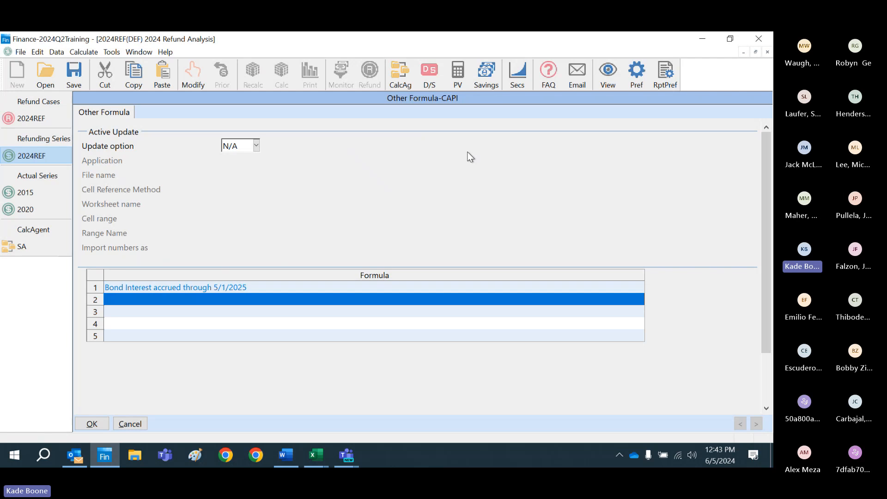
left_click(94, 426)
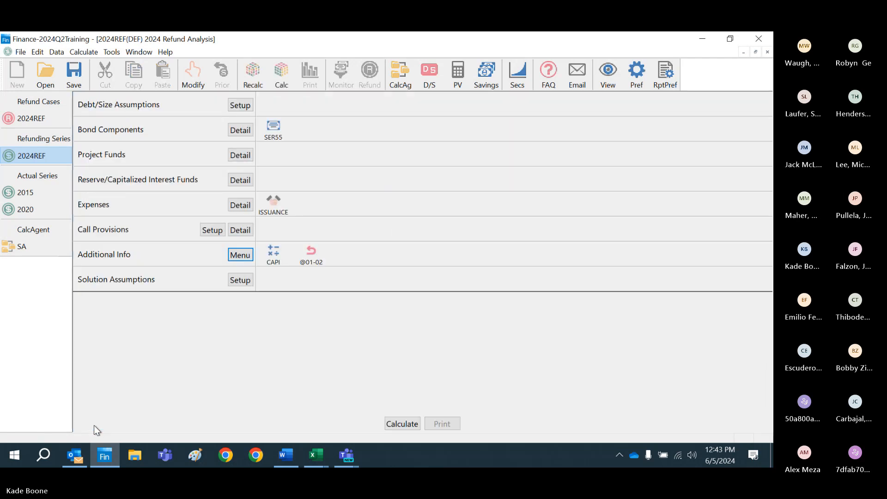
Step: In the refund case's PRI prior debt, set existing bonds to N/A and take the other requirements from the CAPI formula
left_click(47, 121)
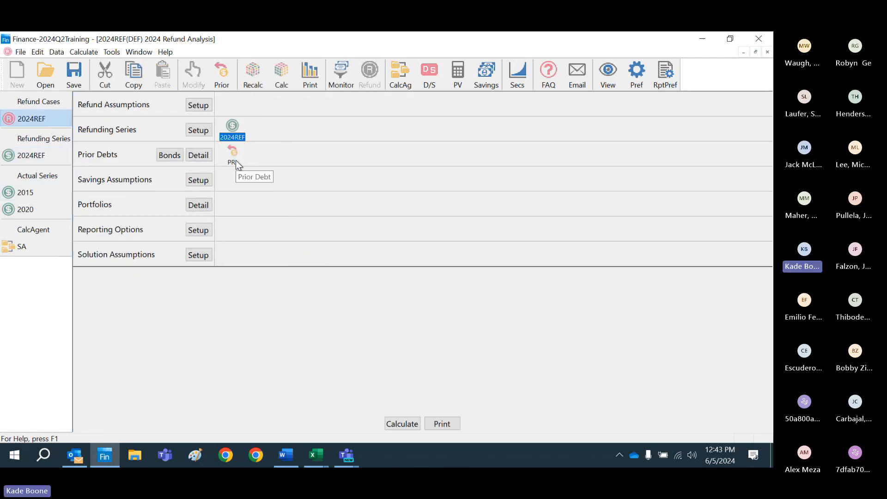
double_click(238, 165)
left_click(286, 157)
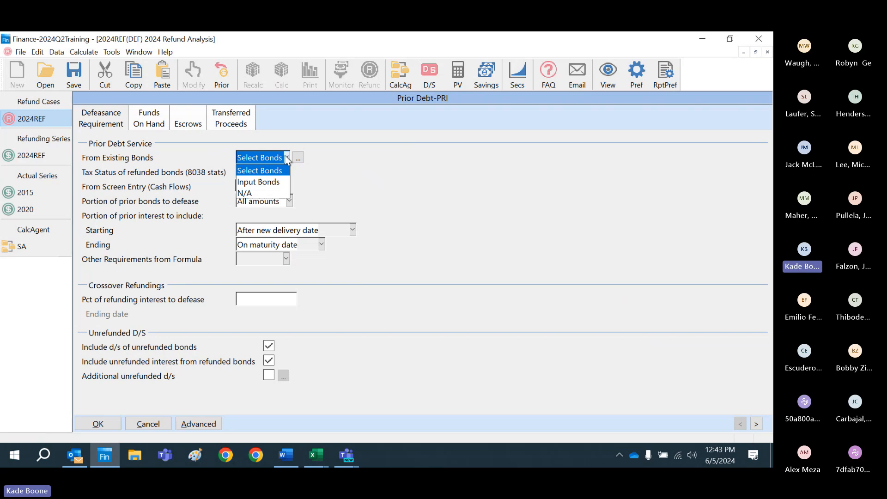
left_click(278, 192)
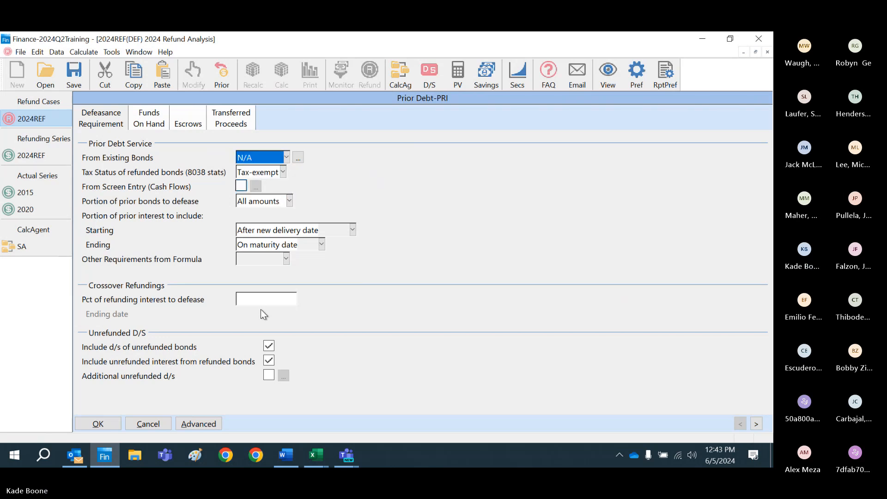
left_click(286, 259)
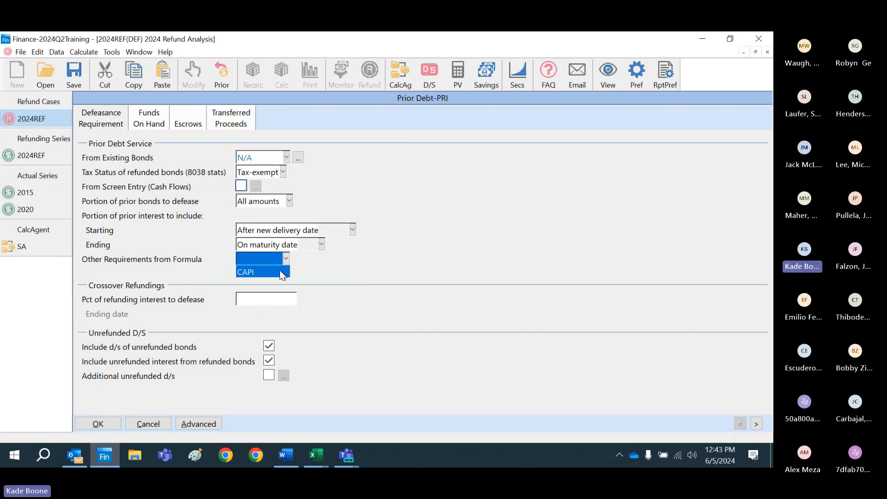
left_click(282, 273)
left_click(109, 424)
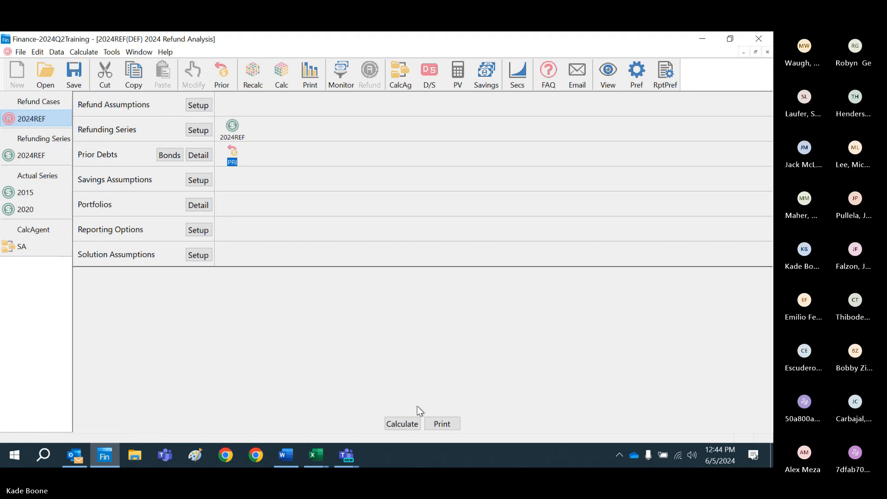
Step: Change the refund case's type of bond solution to Level Debt Service and recalculate the case
left_click(414, 423)
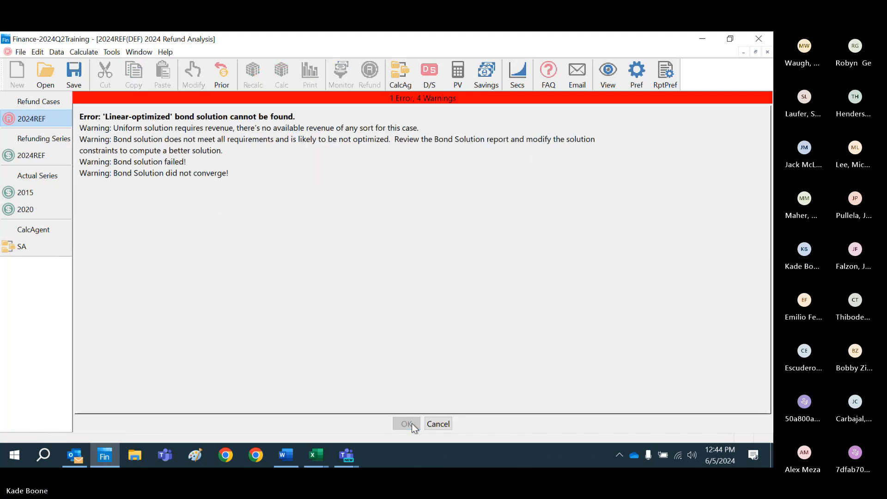
left_click(437, 424)
left_click(200, 254)
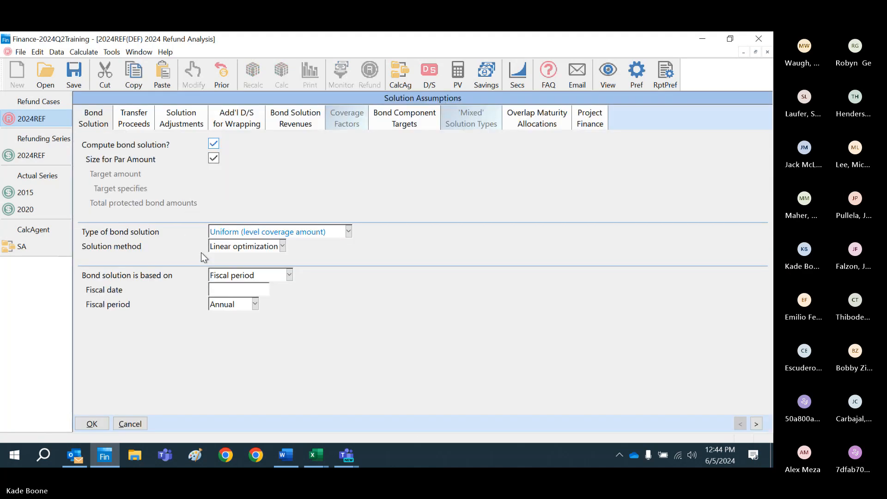
left_click(349, 231)
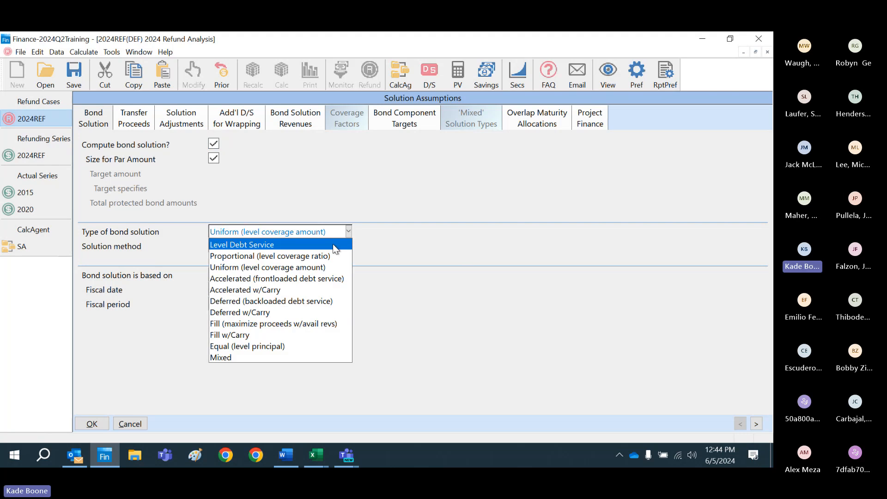
left_click(335, 242)
left_click(94, 423)
left_click(411, 424)
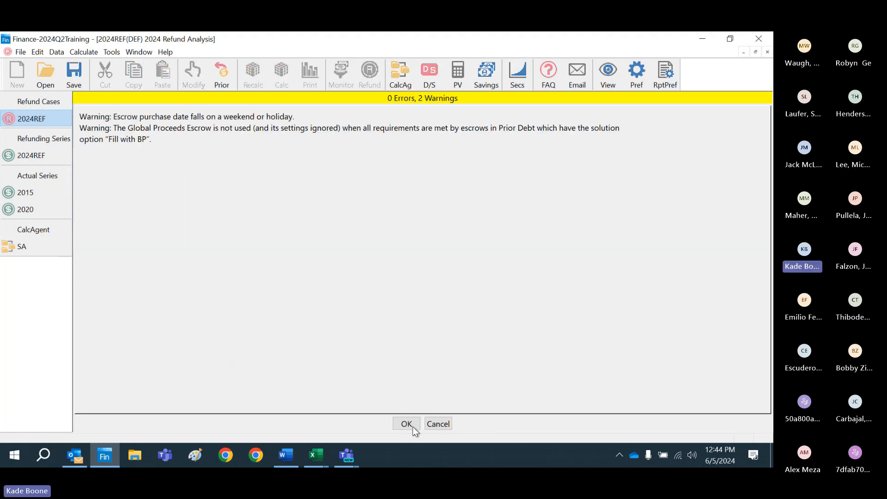
left_click(414, 426)
left_click(418, 424)
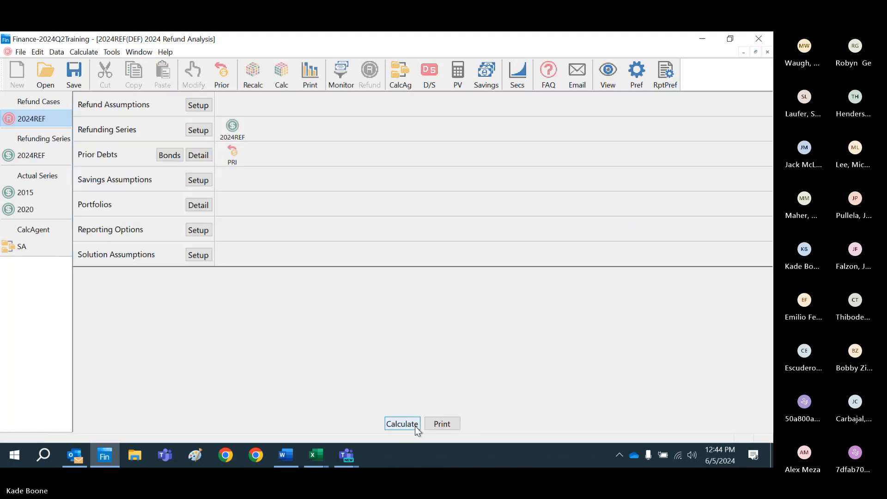
left_click(442, 424)
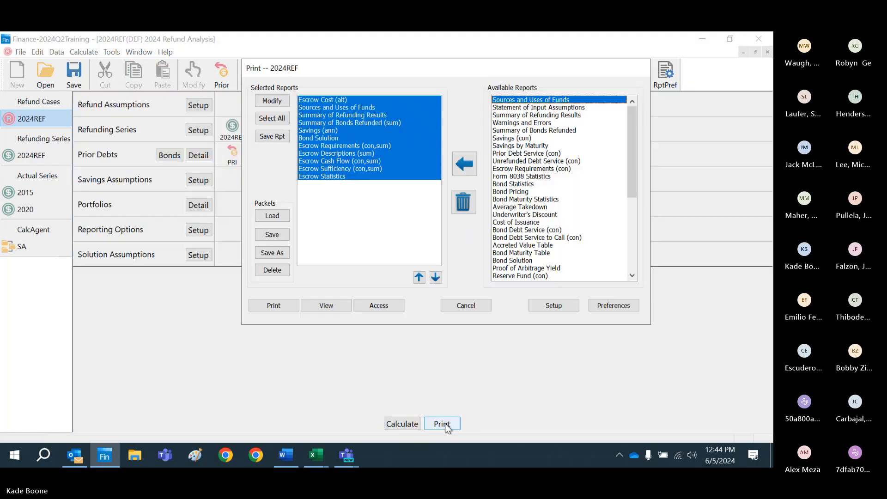
left_click(326, 104)
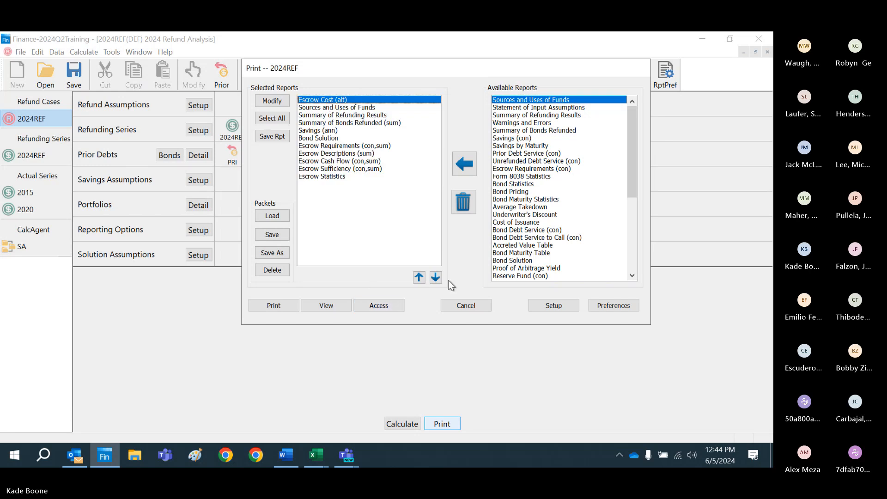
left_click(465, 305)
Step: In the PRI prior debt, clear the funds on hand, delete the first escrow row and accept the changes
double_click(239, 160)
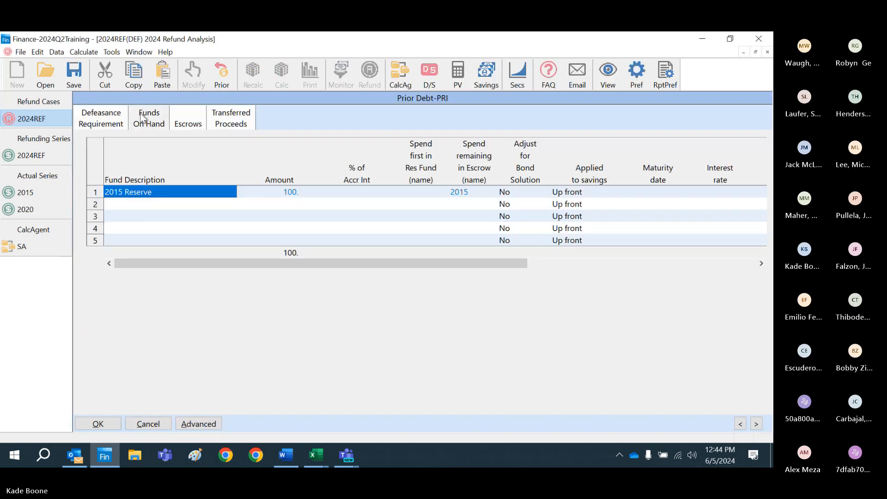
left_click(96, 160)
key("Delete")
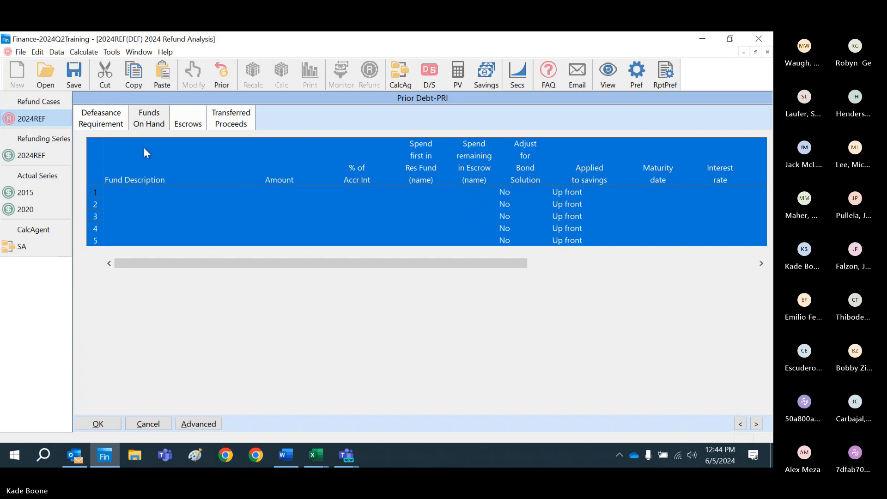
left_click(178, 130)
right_click(101, 181)
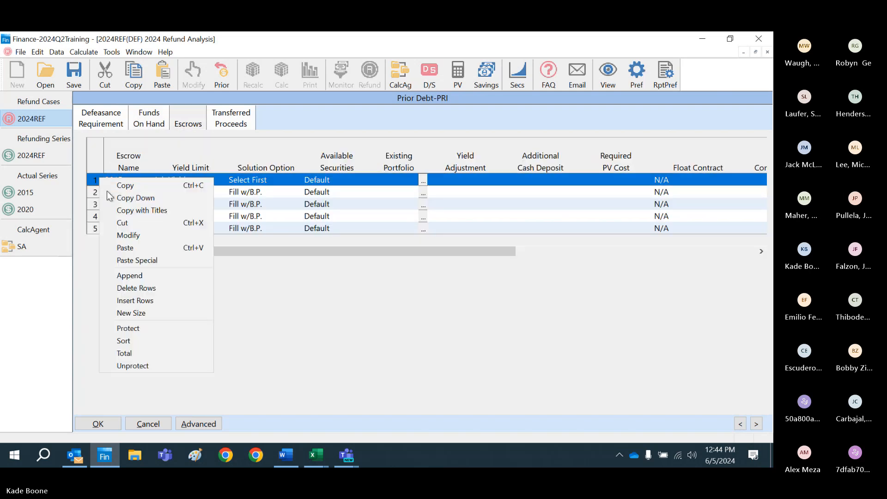
left_click(141, 288)
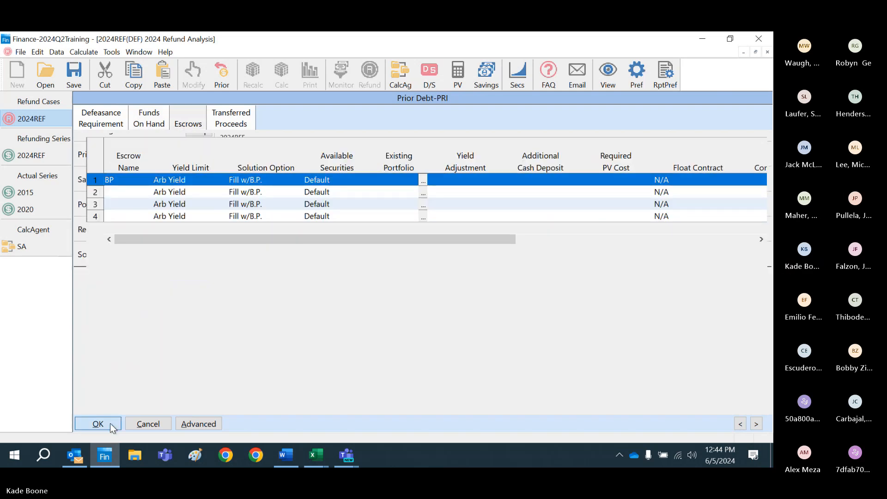
left_click(98, 424)
Step: Calculate the 2024REF refund case and accept the results summary
left_click(413, 426)
left_click(411, 425)
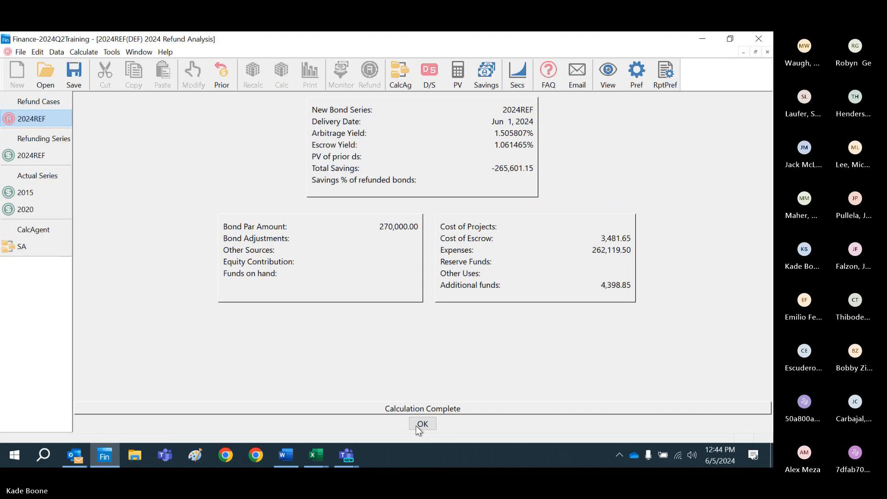
left_click(421, 424)
Step: View the refund case's reports, paging from Escrow Cost Detail through Bond Solution and Escrow Requirements to Escrow Descriptions
left_click(441, 424)
left_click(328, 307)
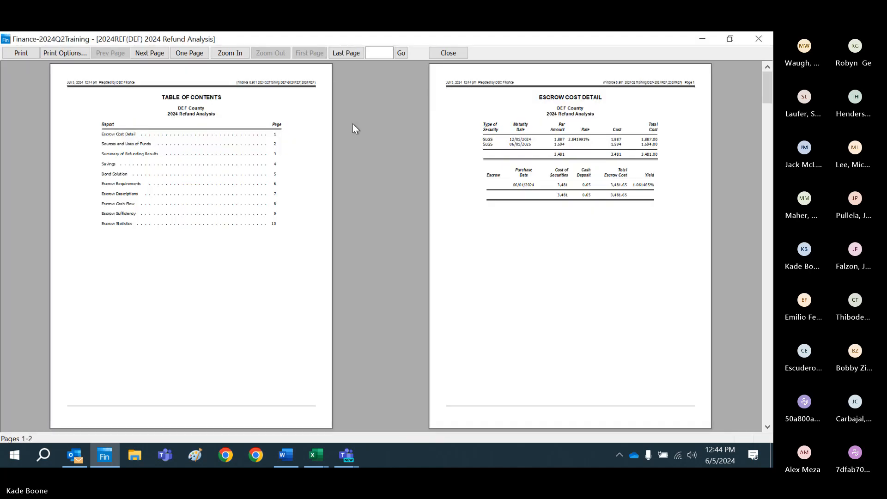
left_click(517, 186)
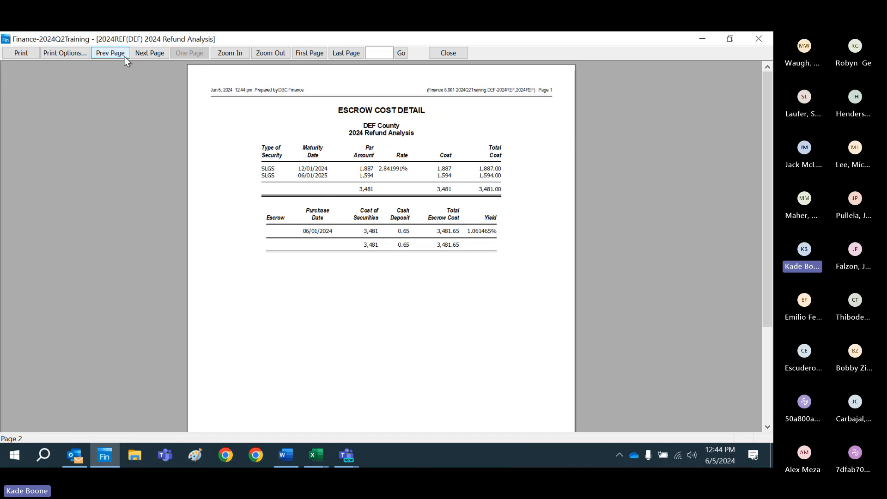
left_click(150, 53)
left_click(150, 52)
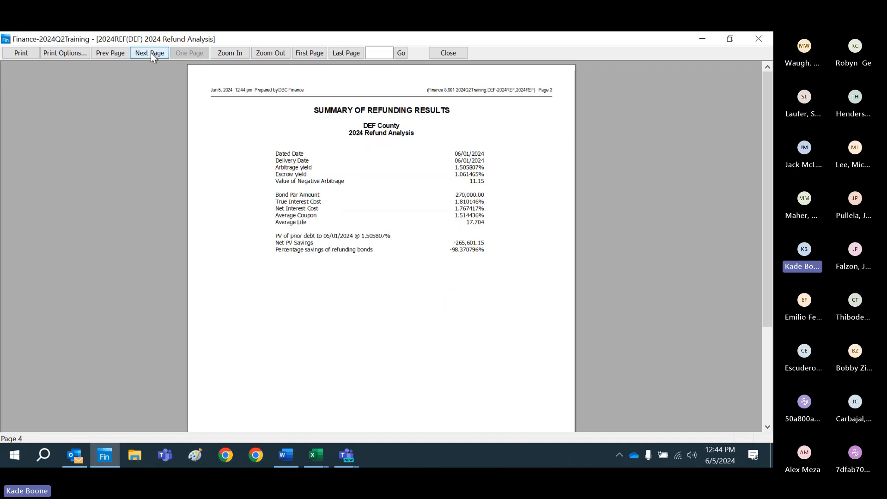
left_click(151, 53)
left_click(151, 52)
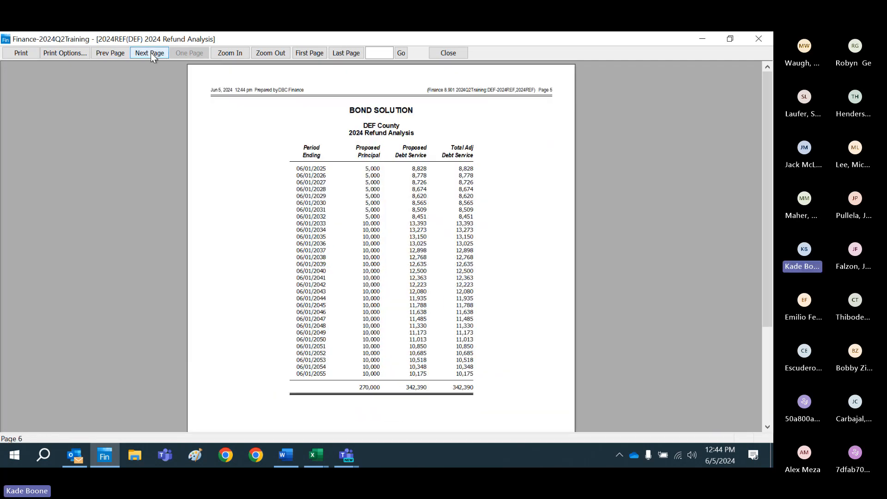
left_click(151, 52)
left_click(320, 180)
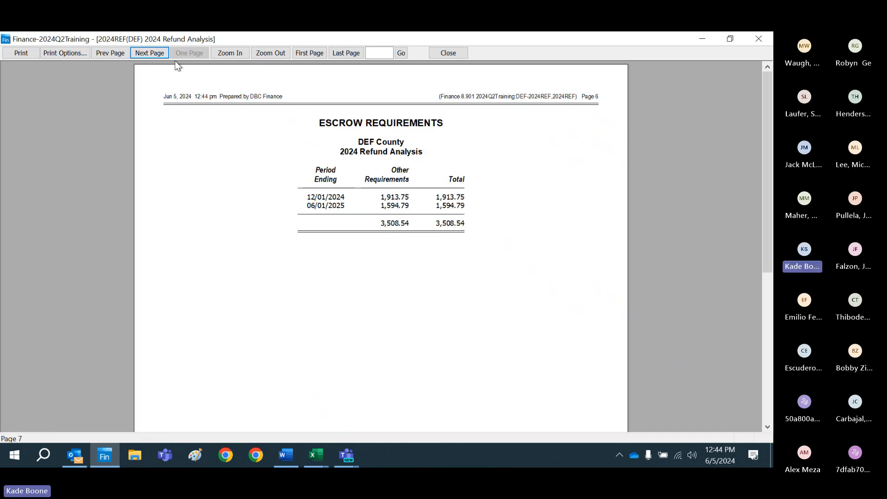
left_click(149, 53)
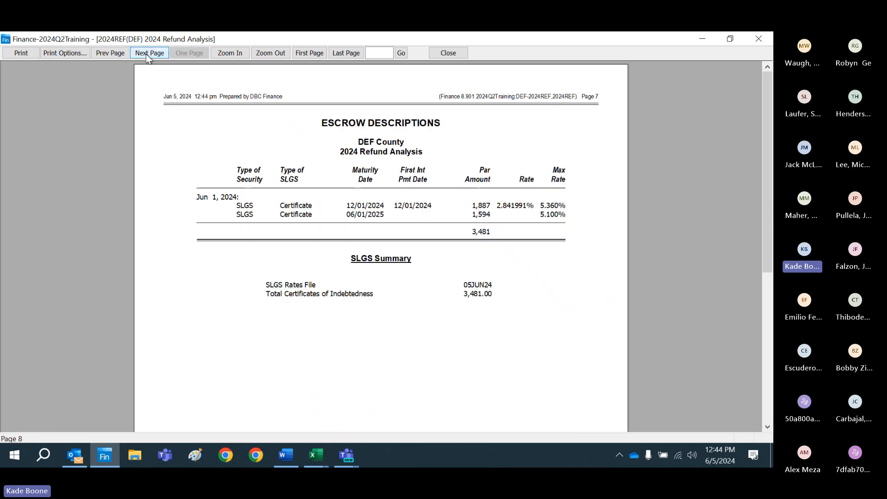
left_click(454, 55)
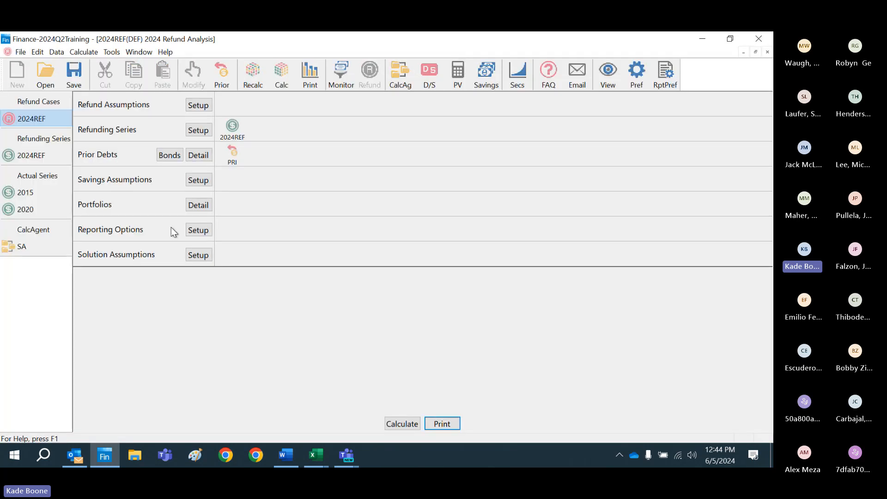
Step: Set the PRI prior debt's existing bonds to Select Bonds, check the CAPI formula for other requirements and accept
double_click(232, 153)
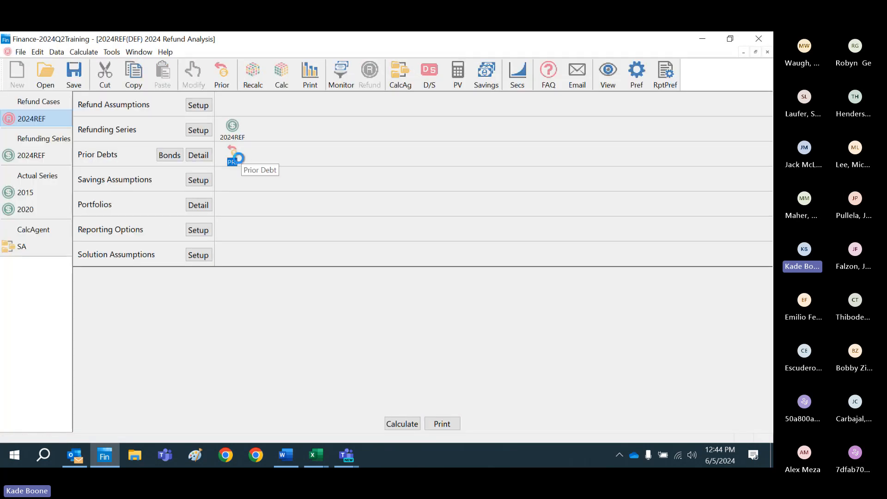
left_click(285, 158)
left_click(280, 171)
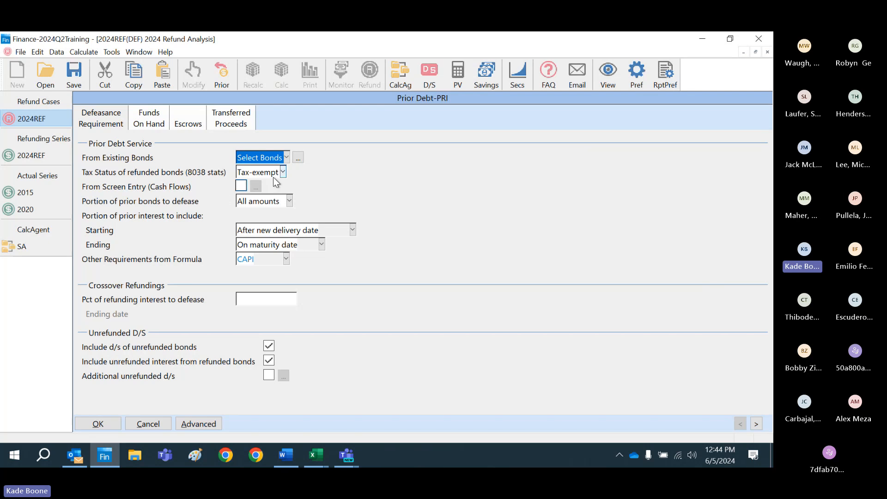
left_click(268, 259)
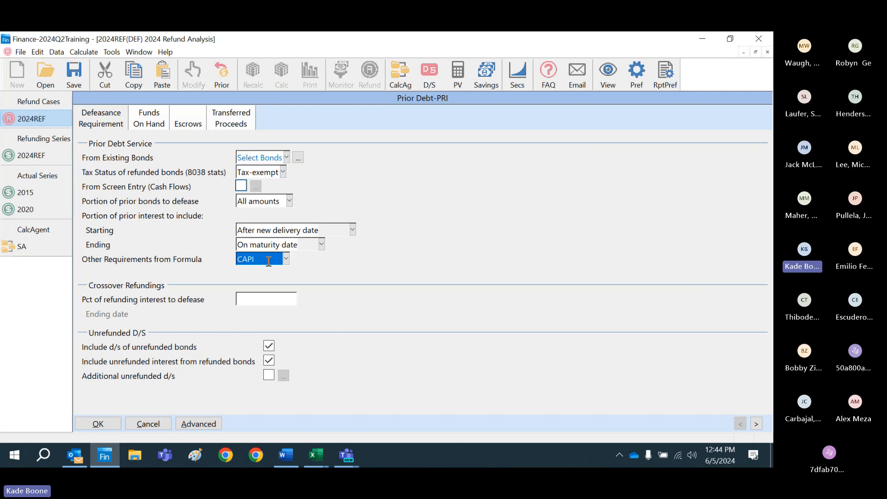
left_click(103, 427)
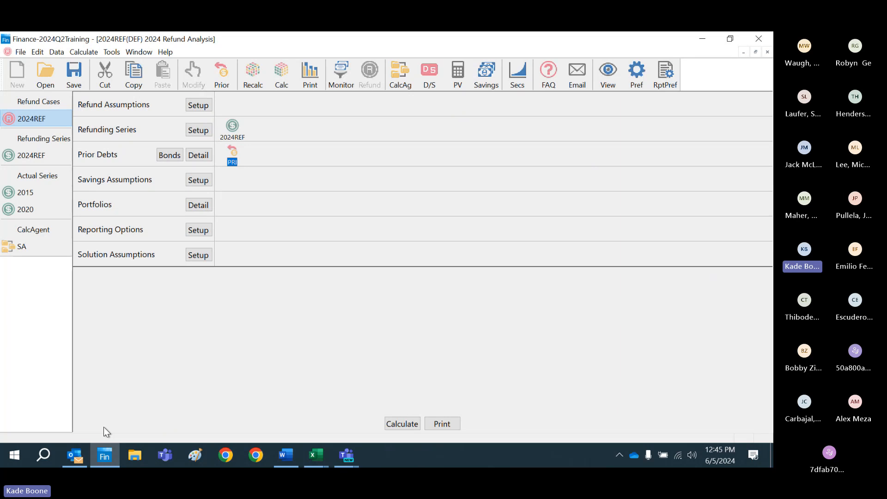
Step: Create a reserve/capitalized interest fund RES in the 2024REF refunding series, excluding its initial cost from the uses of funds
double_click(231, 132)
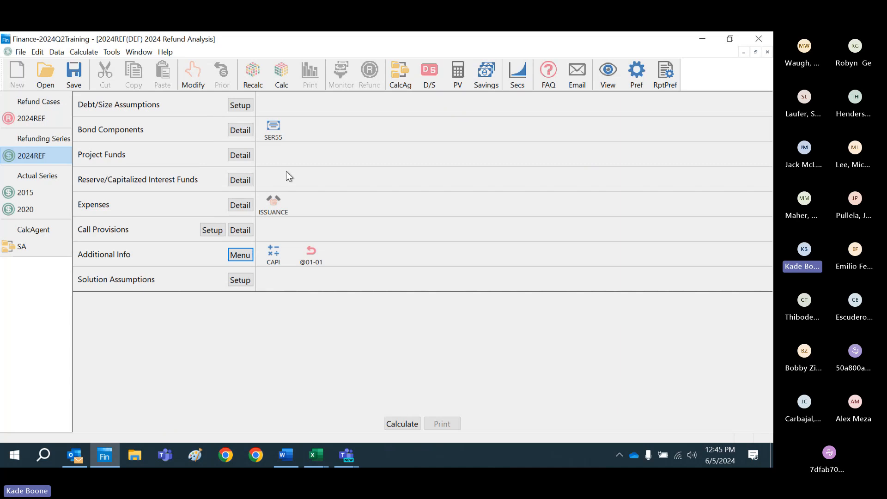
left_click(240, 180)
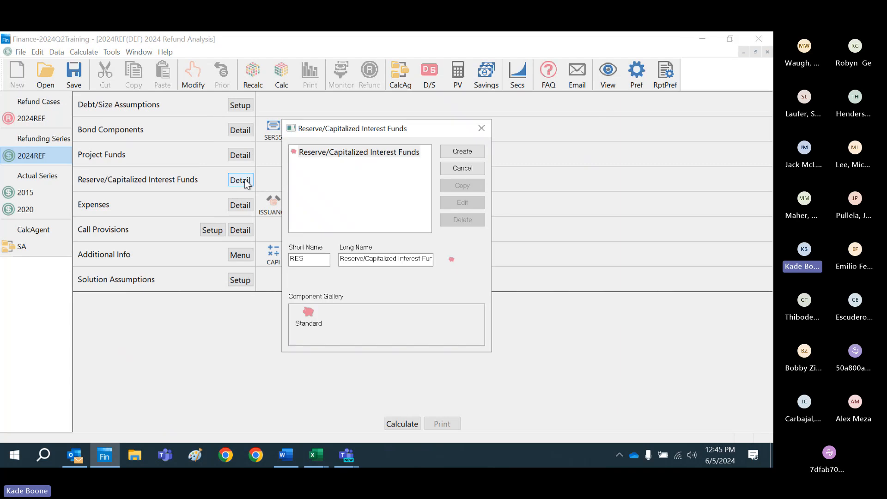
left_click(461, 151)
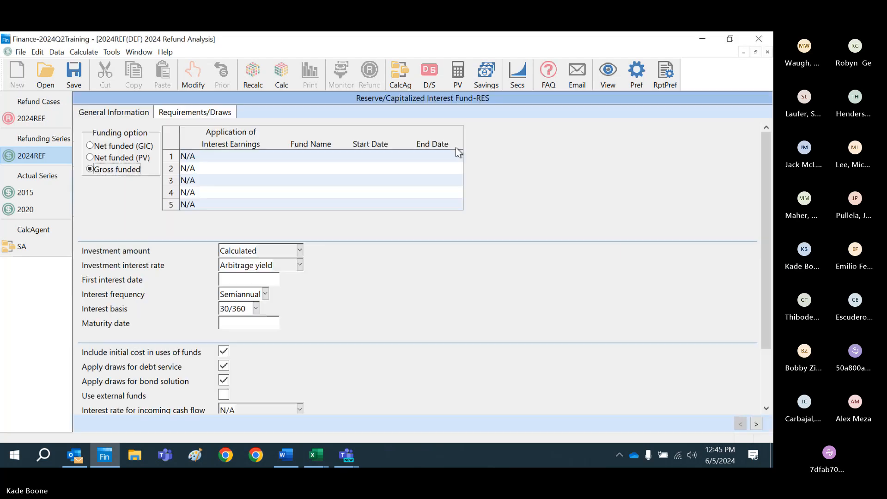
left_click(223, 351)
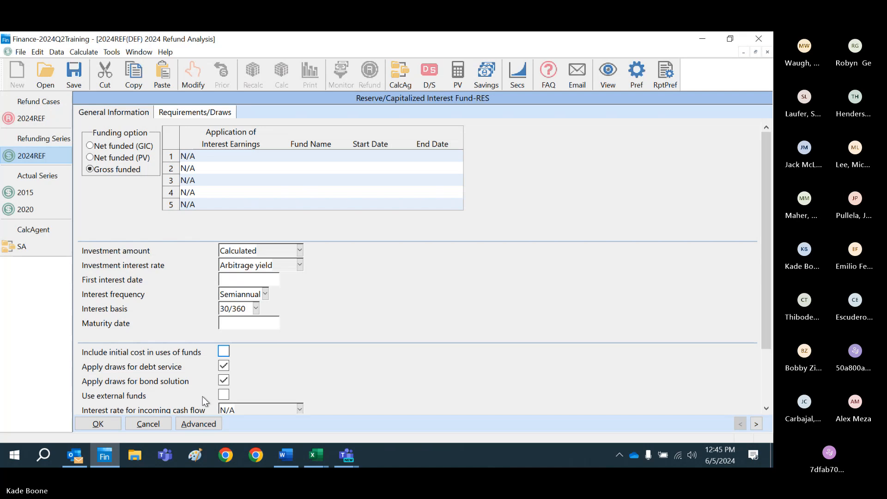
left_click(96, 423)
Step: Move Sources and Uses of Funds to the start of the refund case's selected reports and open that report for access
left_click(8, 116)
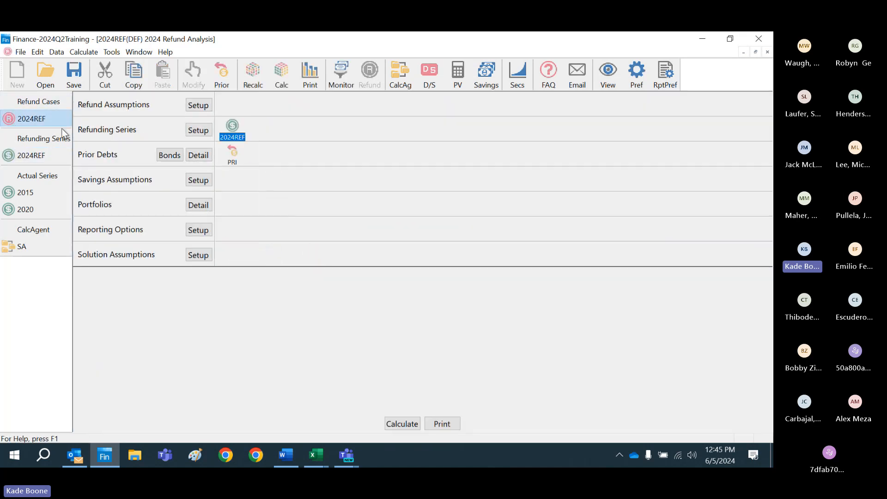
left_click(447, 423)
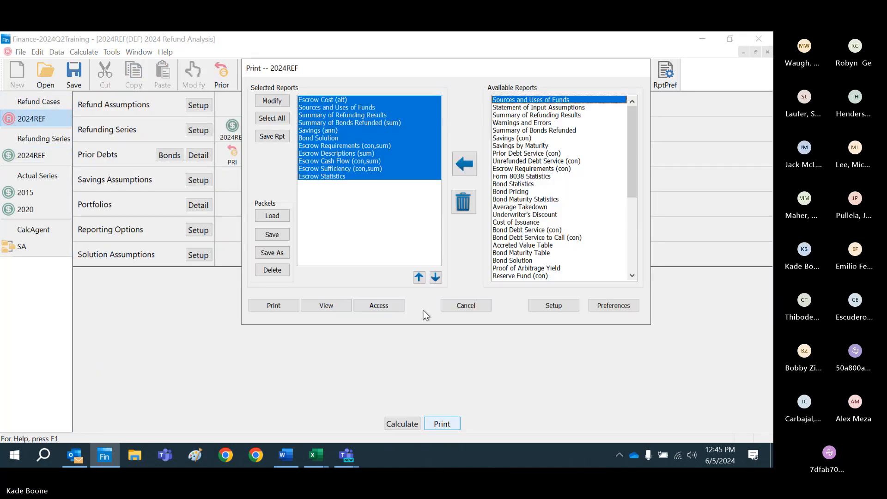
left_click(355, 107)
left_click(419, 277)
left_click(389, 304)
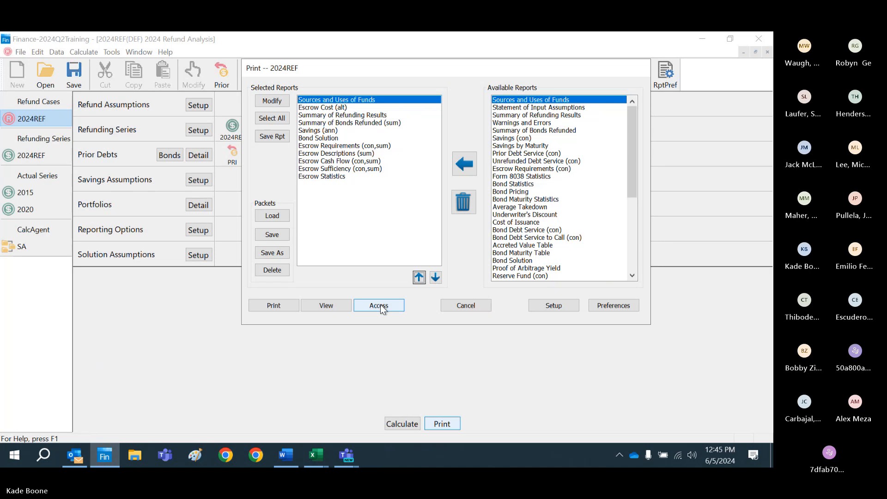
Step: Examine the cash deposit and SLGS purchases in the Sources and Uses of Funds report, and close the report
left_click(450, 226)
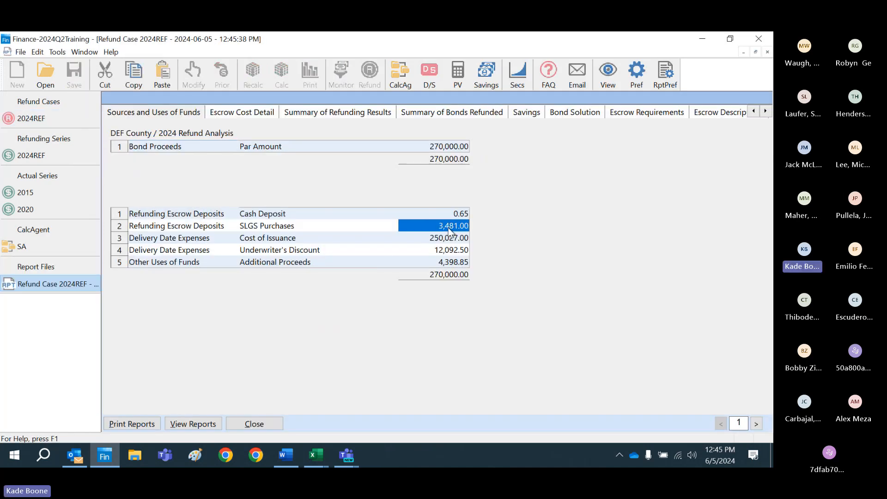
key("Up")
key("Down")
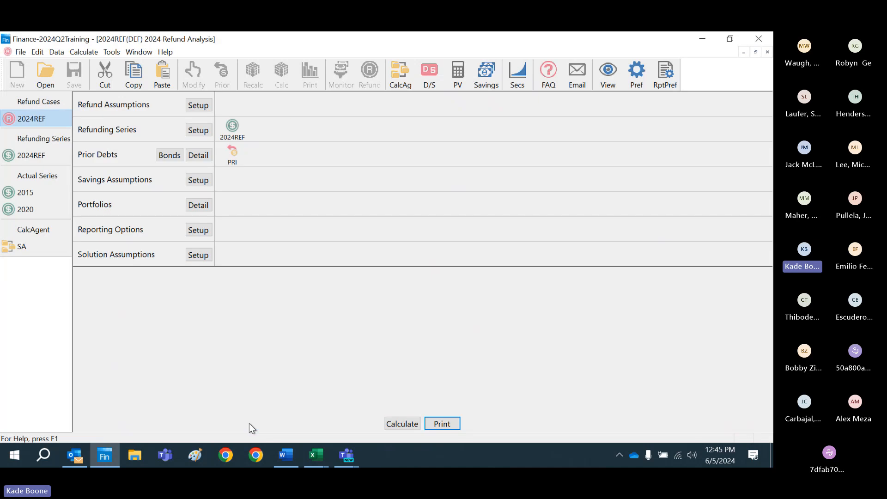
left_click(253, 424)
Step: Remove the RES fund from the 2024REF refunding series and return to the 2024REF refund case
double_click(231, 132)
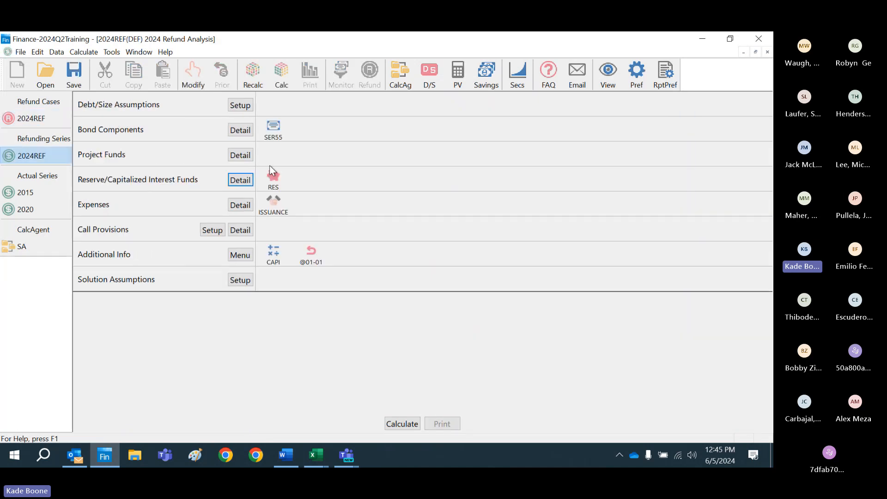
right_click(274, 185)
left_click(288, 199)
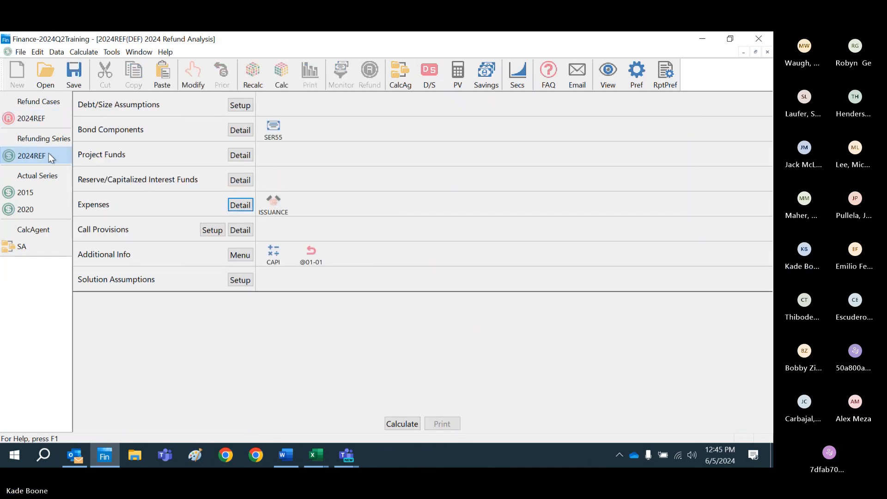
double_click(40, 122)
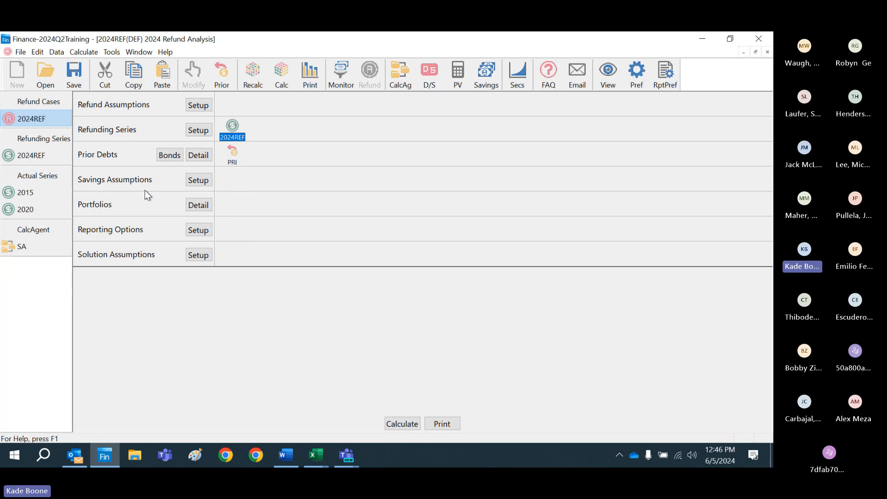
Step: Open the 2015 existing debt series from the prior bonds and return to the 2024REF refund case
left_click(172, 155)
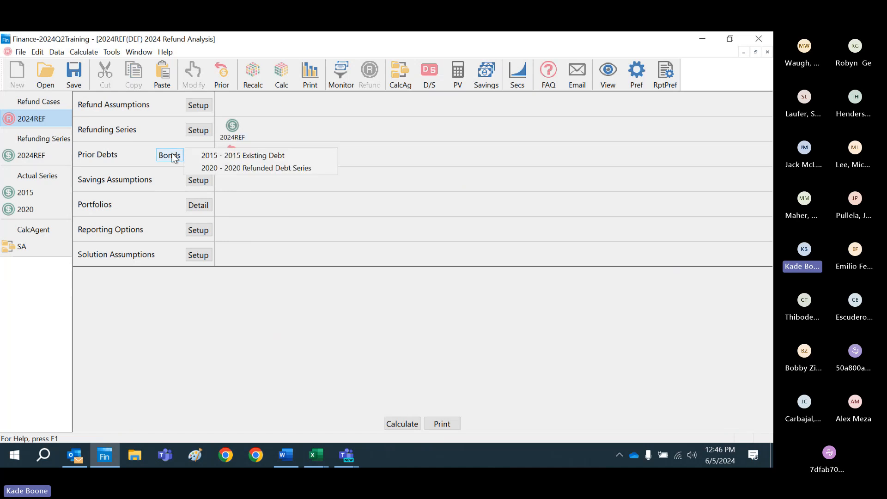
left_click(231, 158)
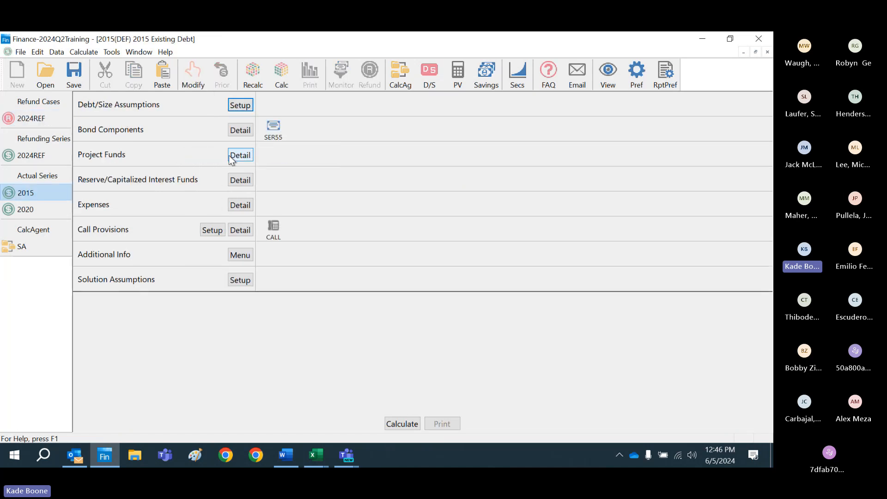
left_click(60, 118)
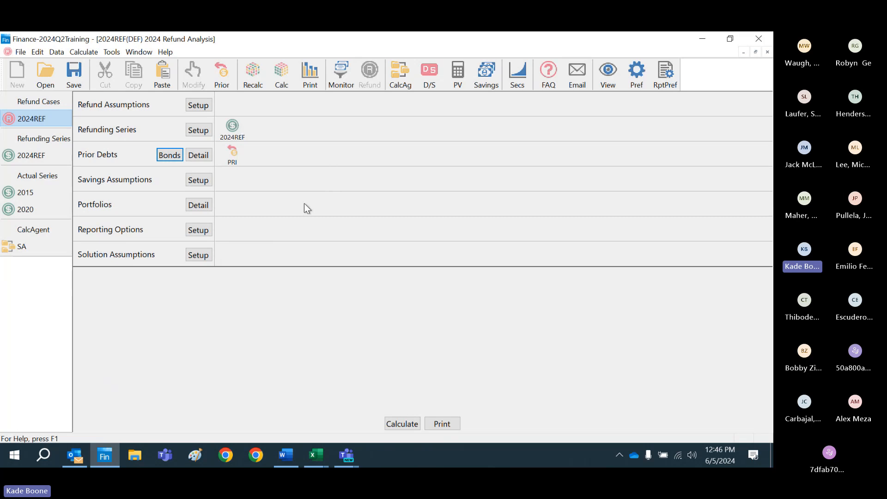
Step: Review the available securities choices in the refund case's escrow assumptions, keeping SLGS only
left_click(199, 106)
left_click(256, 146)
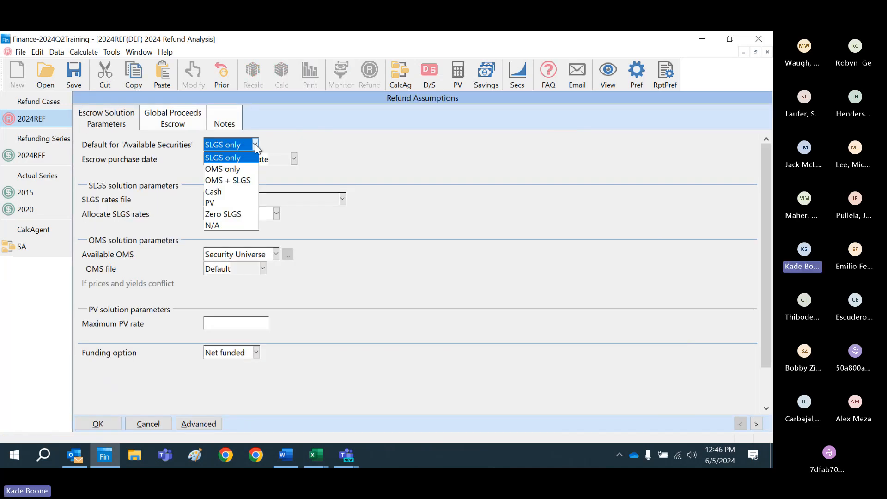
left_click(256, 146)
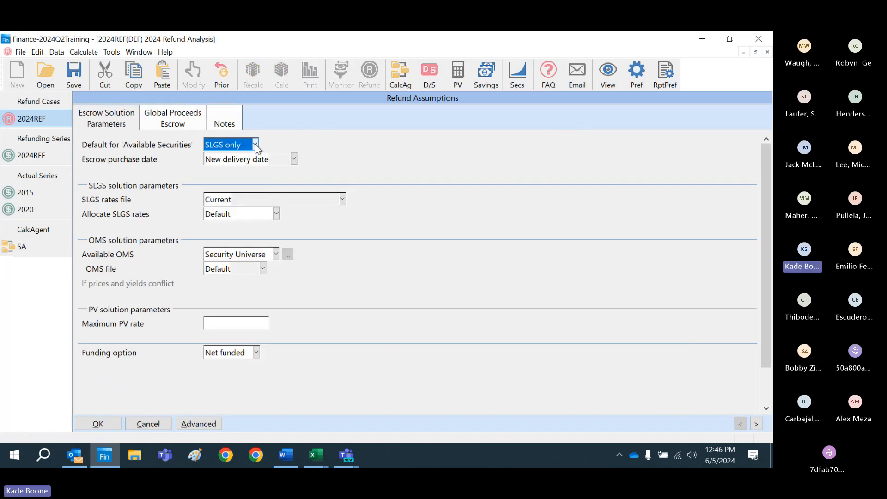
left_click(104, 424)
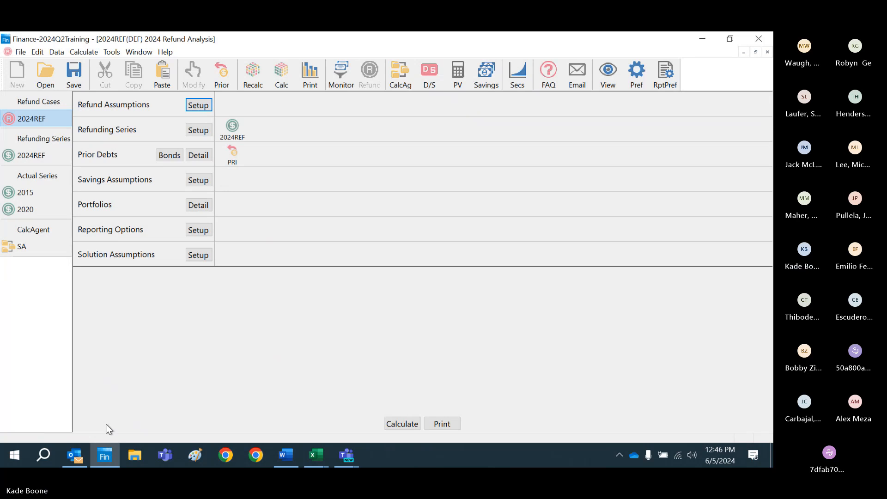
Step: Review the prior bond series selection for prior debt PRI, leaving its defeasance requirement as set
double_click(233, 156)
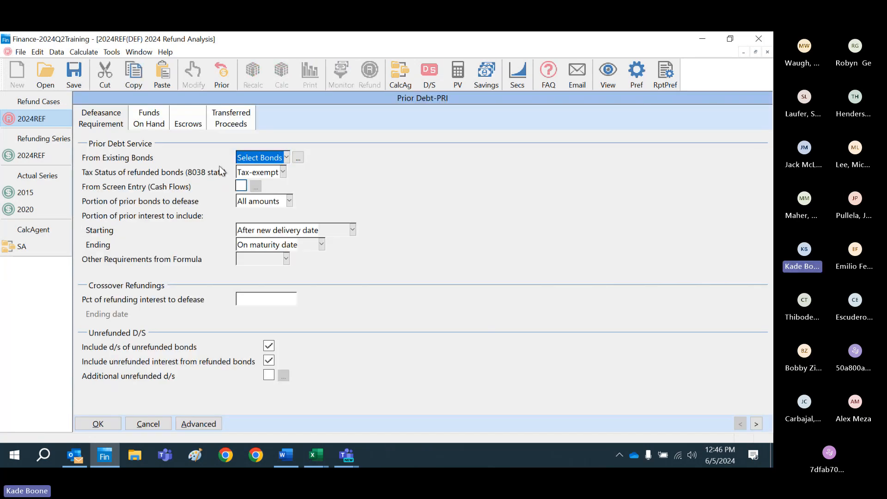
left_click(298, 158)
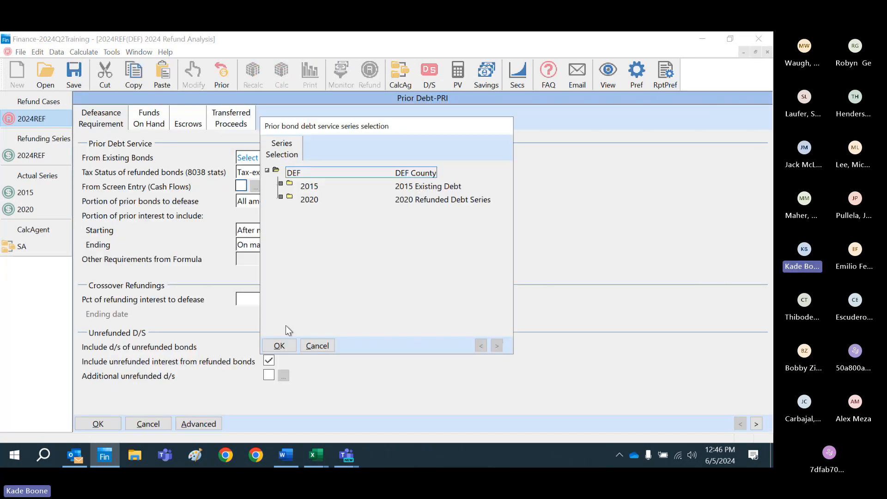
left_click(278, 345)
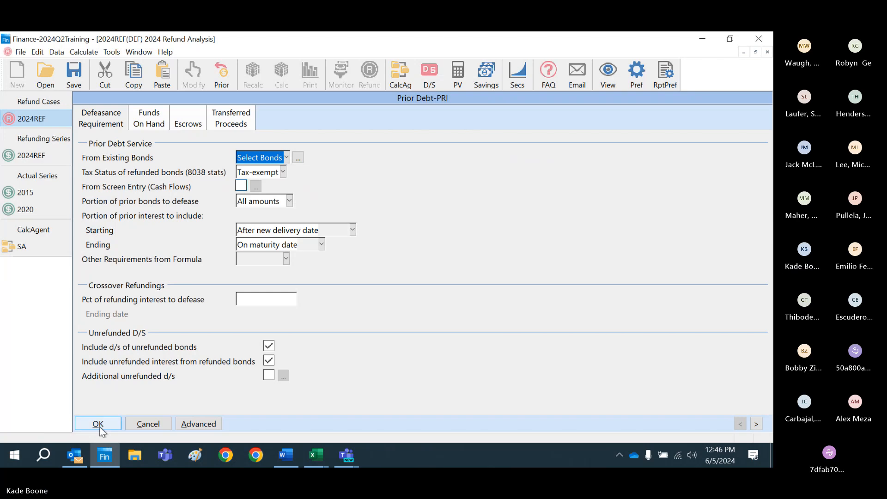
left_click(98, 423)
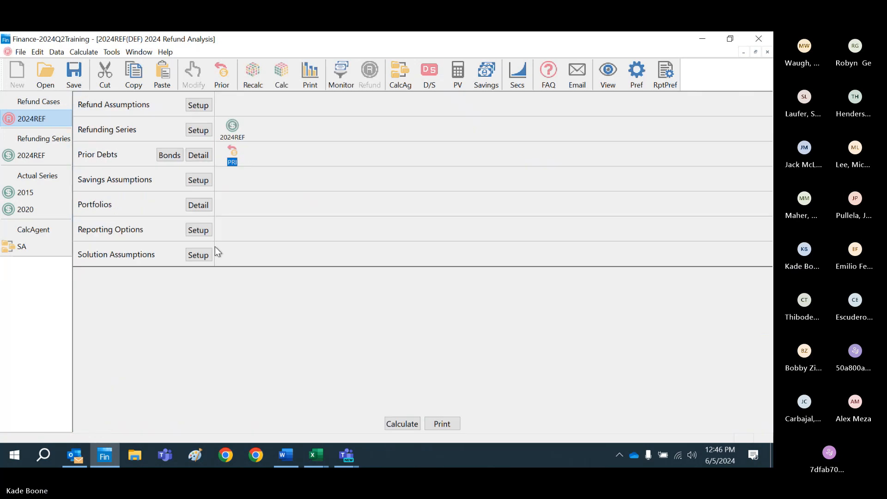
Step: Set the refund case's bond solution type to Uniform (level coverage amount) and calculate the case
left_click(199, 254)
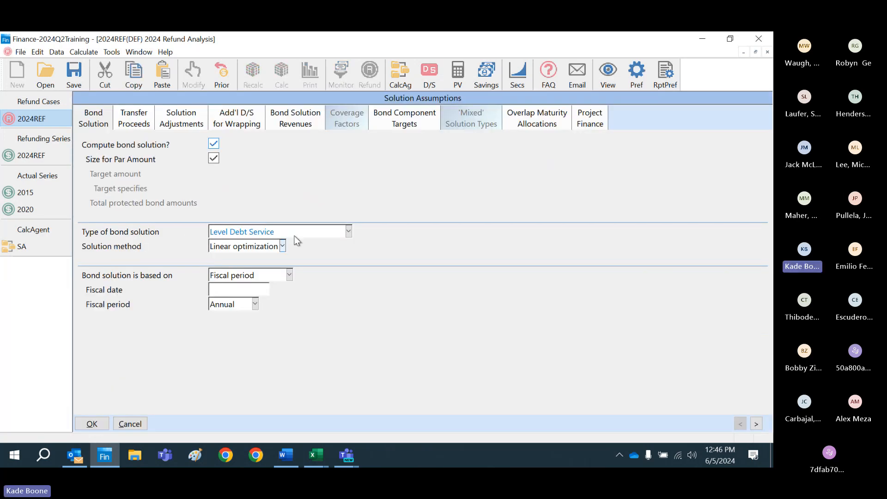
left_click(348, 233)
left_click(322, 267)
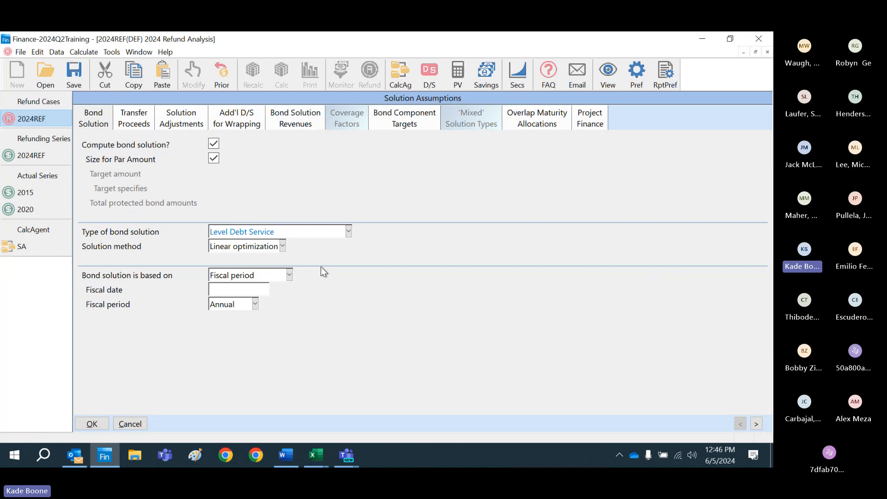
left_click(99, 425)
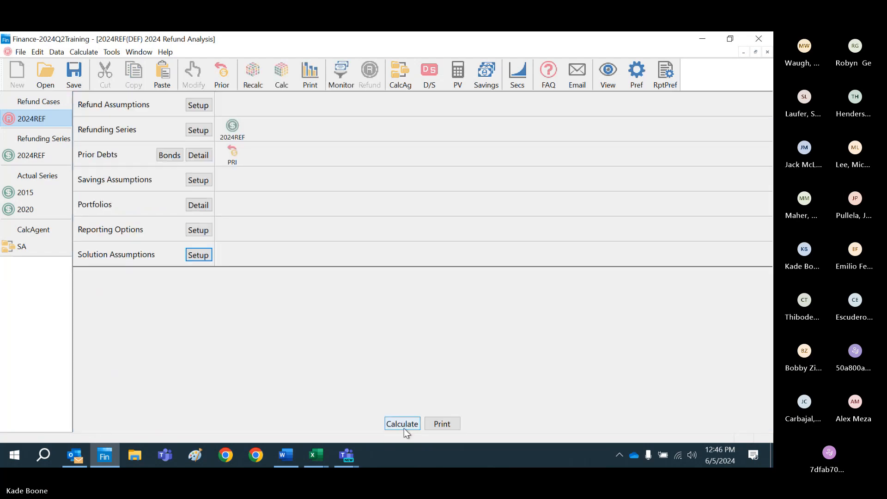
left_click(416, 424)
left_click(415, 425)
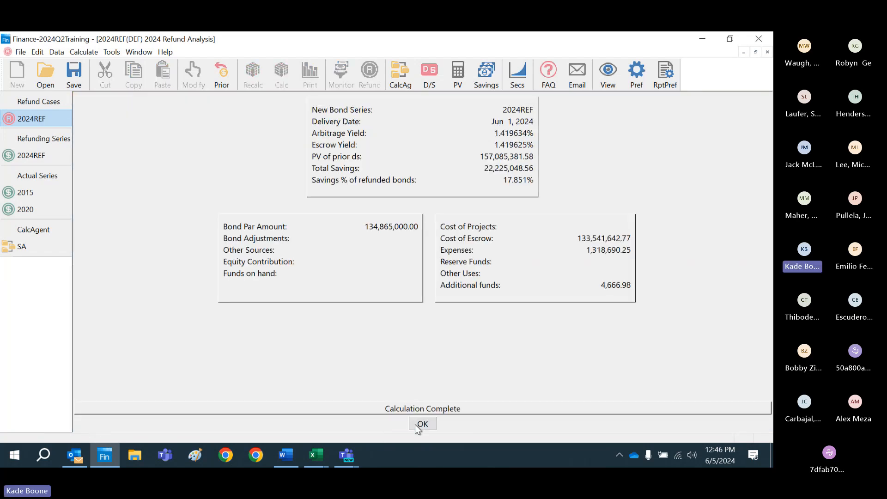
left_click(417, 424)
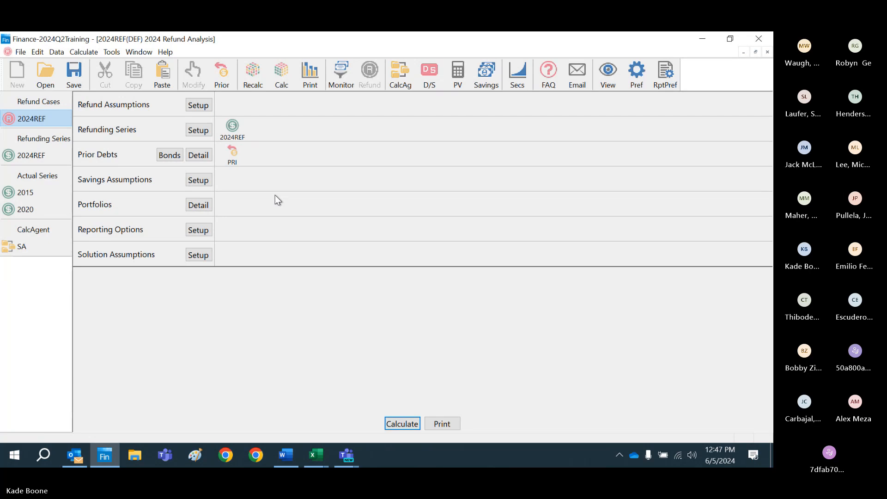
mouse_move(78, 460)
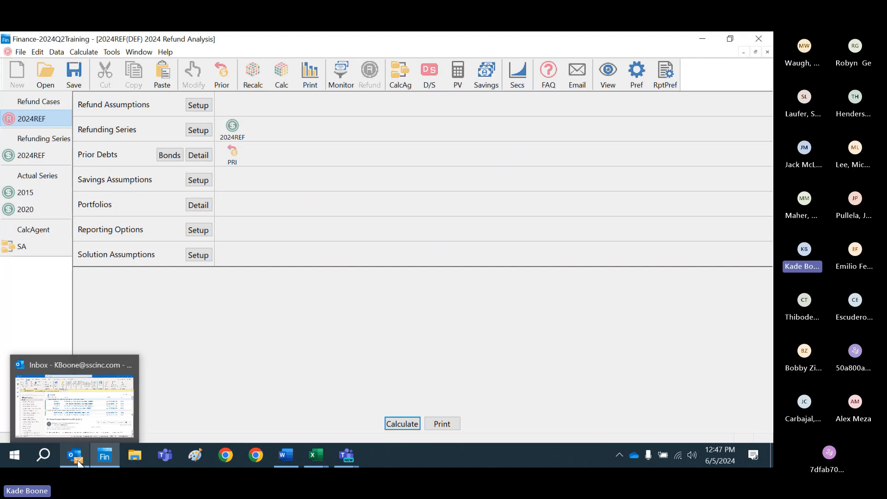
left_click(84, 407)
left_click(702, 38)
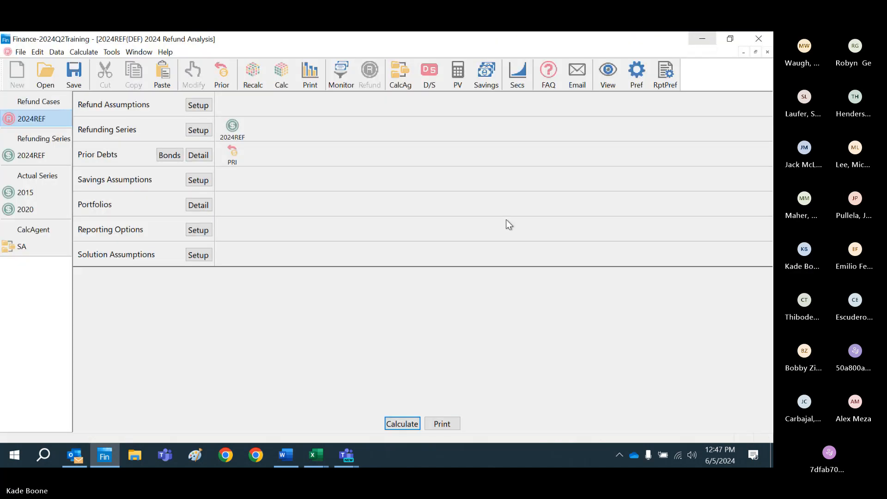
Step: Switch to the Teams meeting window and check the microphone by muting and unmuting it and viewing its audio options
mouse_move(347, 456)
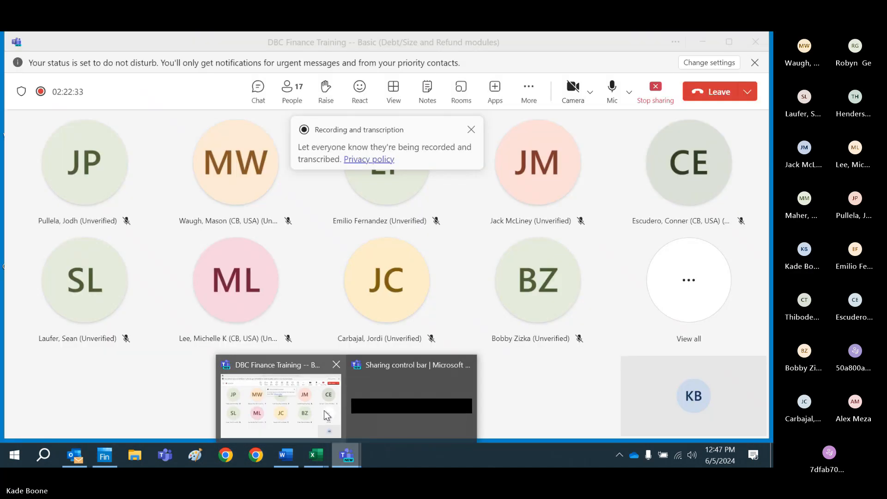
left_click(326, 413)
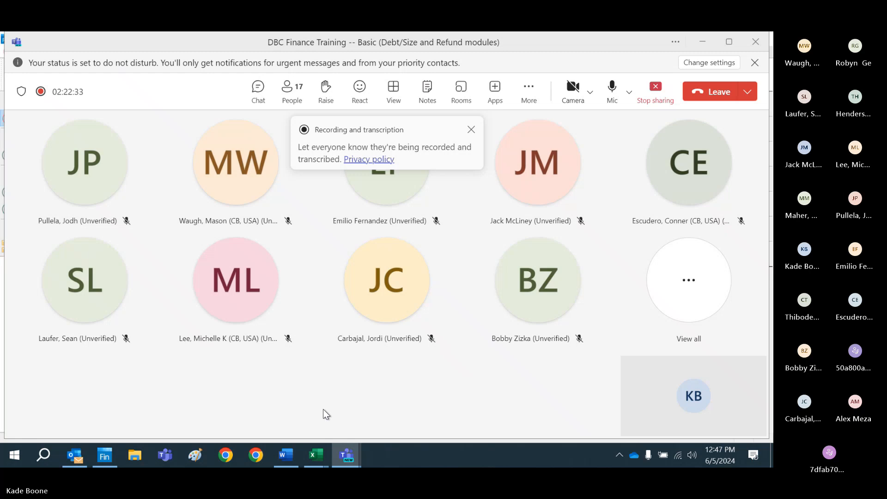
left_click(611, 102)
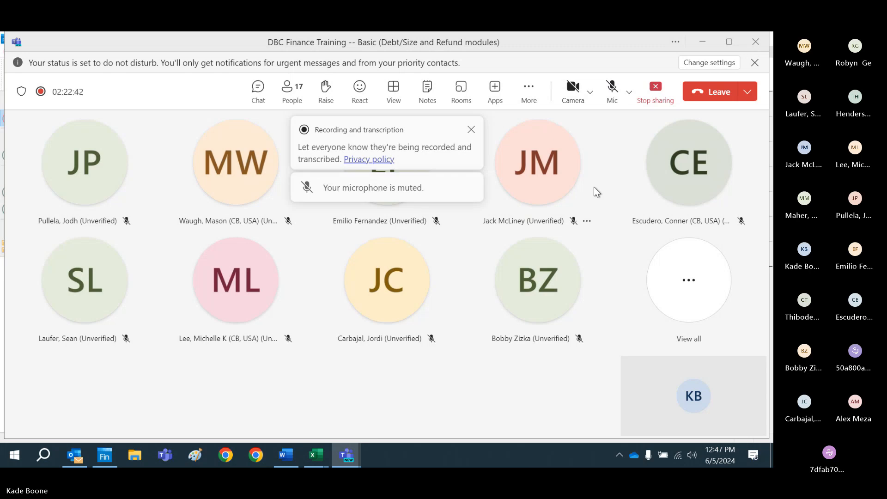
left_click(612, 103)
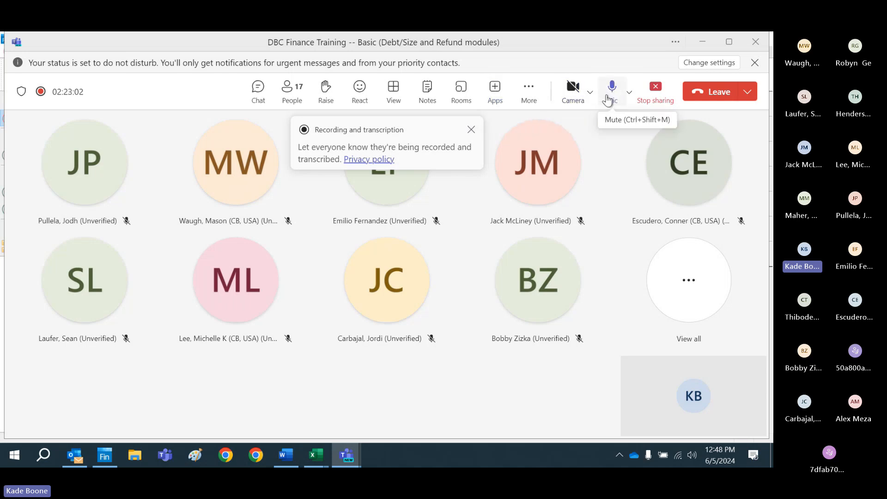
left_click(632, 98)
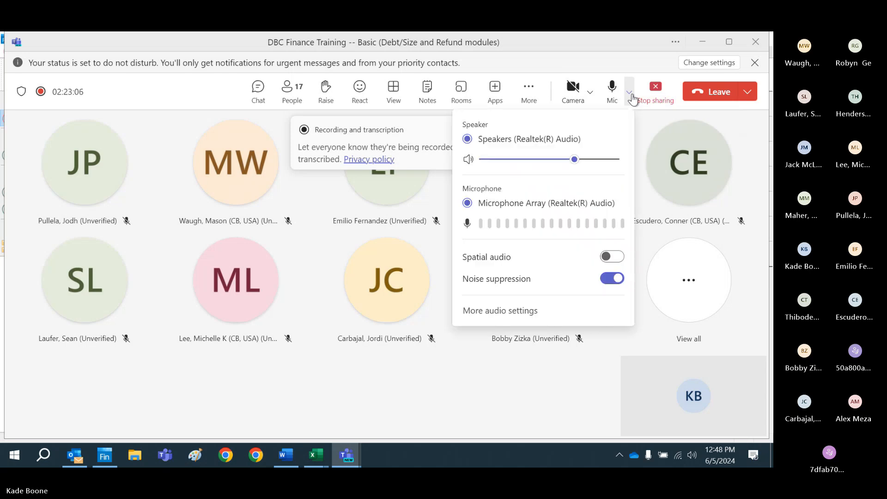
left_click(632, 98)
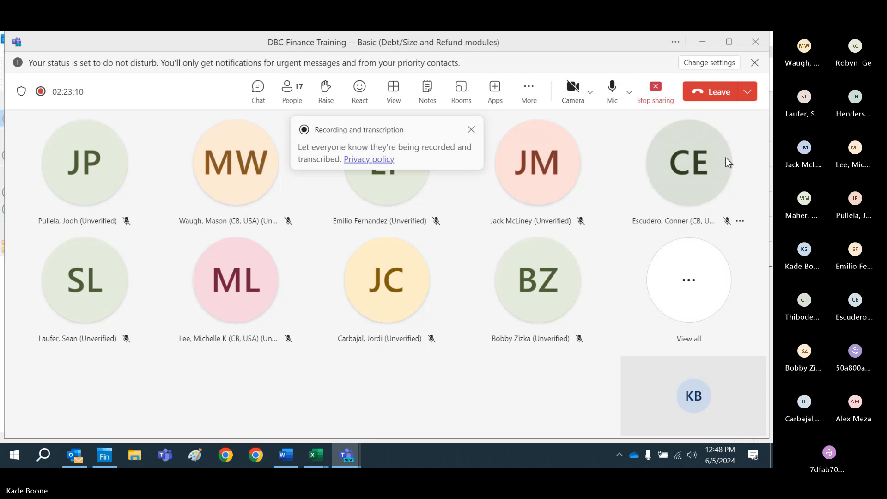
Step: Show the live transcript of the DBC Finance Training meeting
left_click(536, 102)
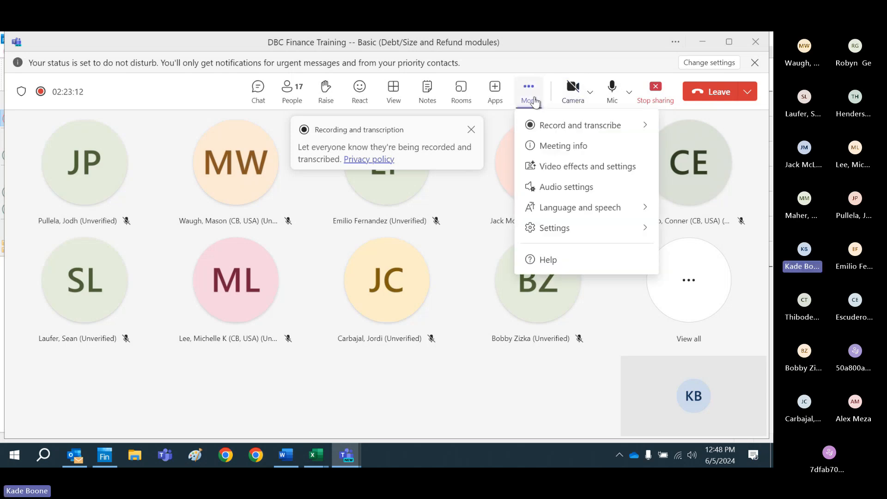
mouse_move(546, 131)
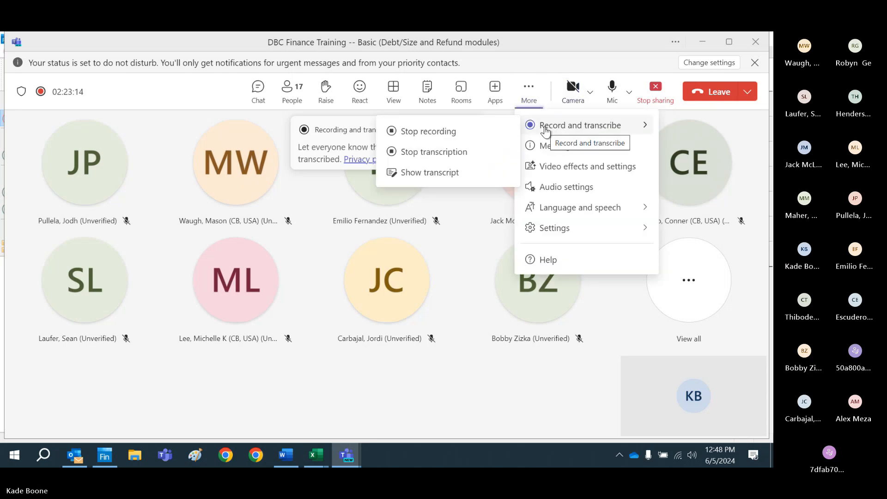
left_click(450, 175)
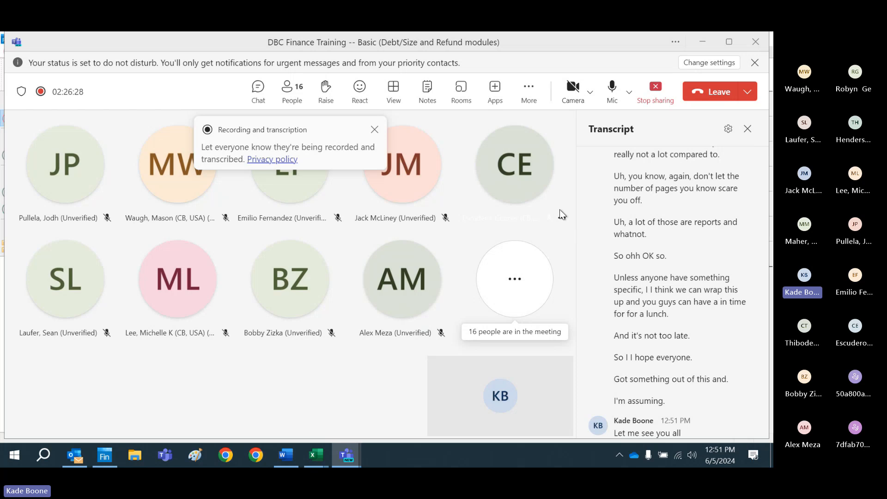
Step: Try to unmute two meeting participants through their individual participant options
left_click(561, 219)
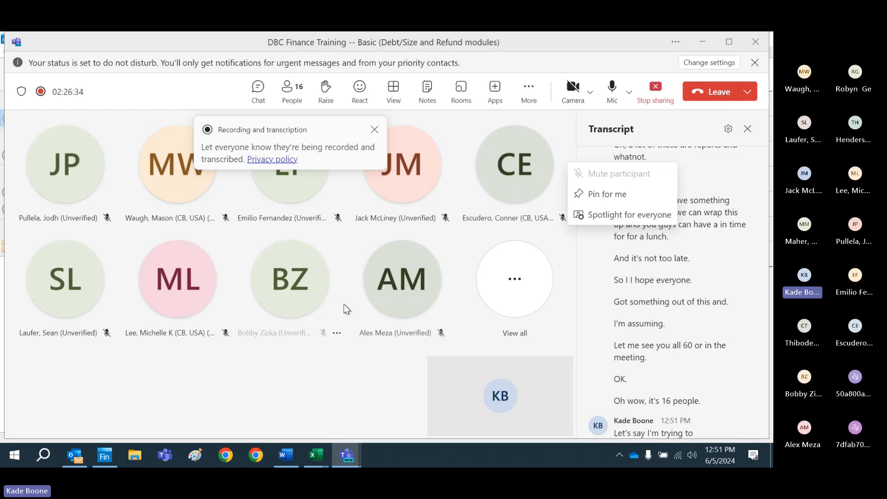
left_click(322, 334)
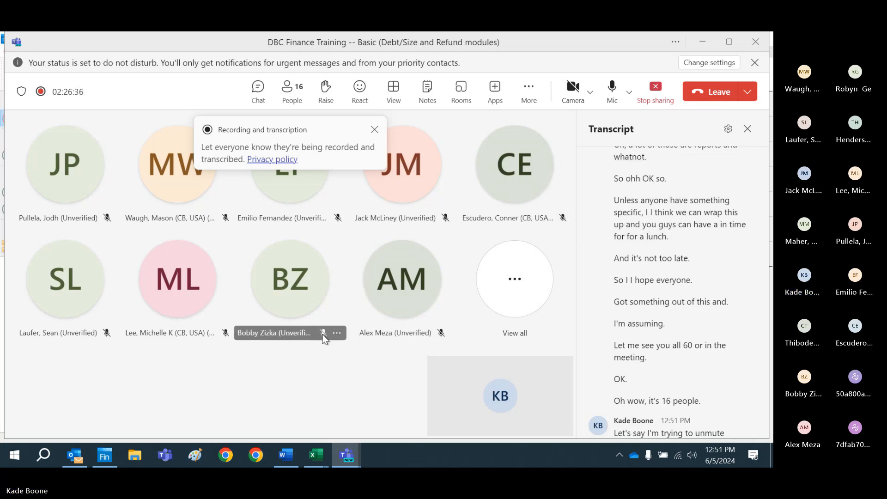
left_click(336, 333)
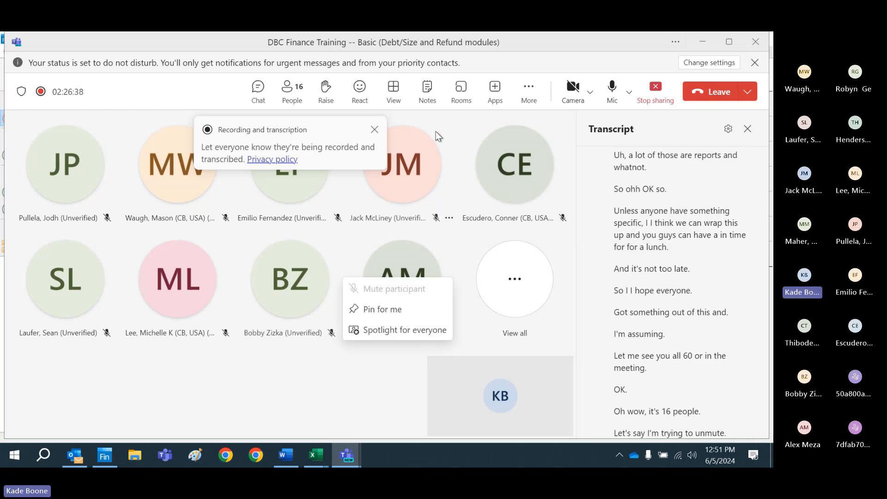
Step: Mute and unmute the presenter's microphone, and end the screen sharing in the meeting
left_click(625, 104)
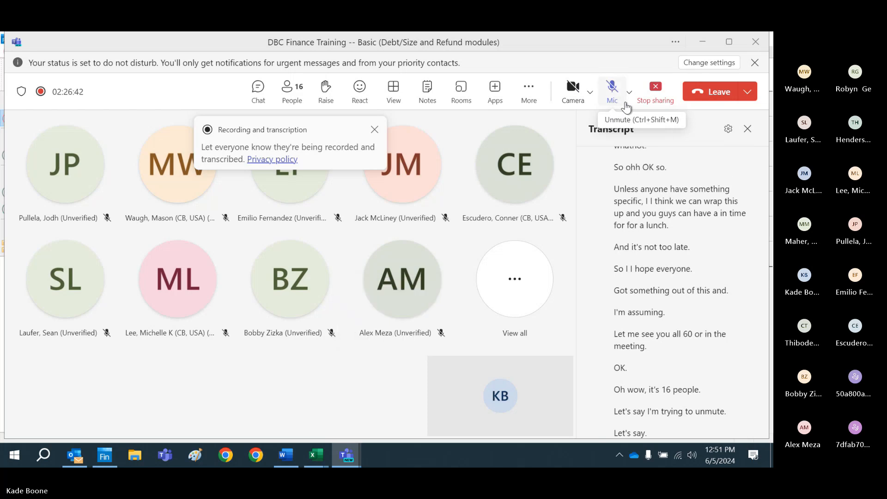
left_click(625, 104)
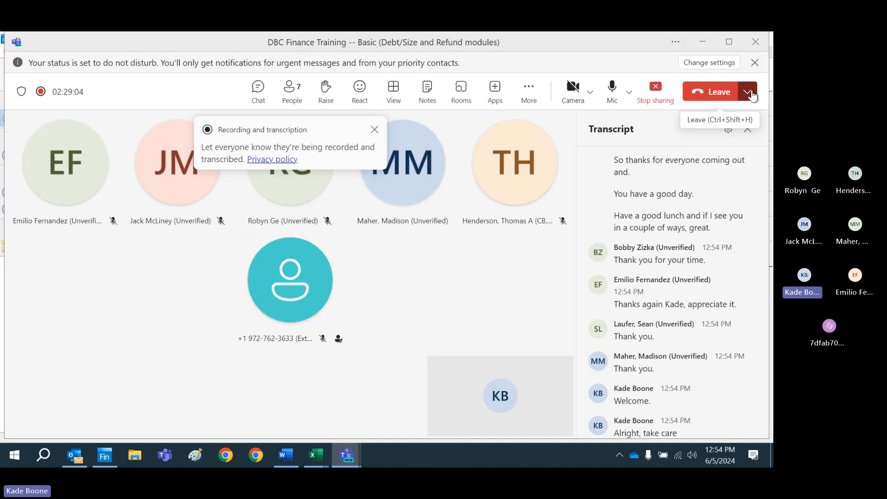
left_click(440, 45)
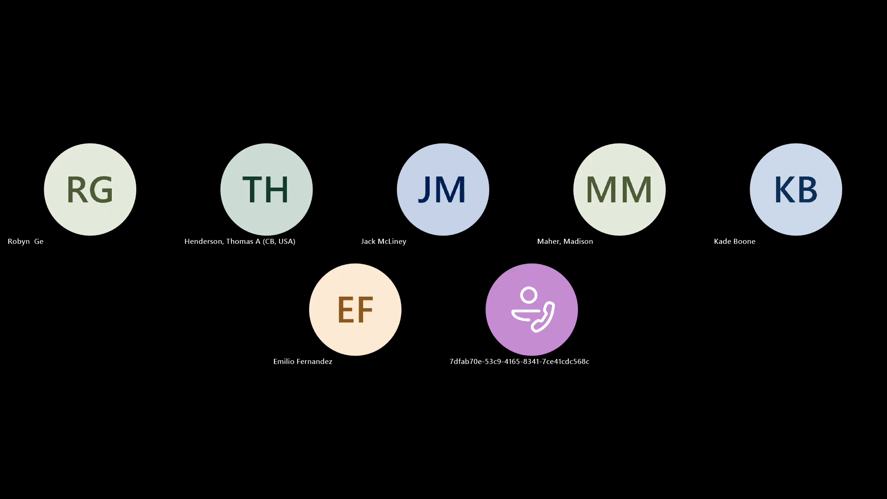